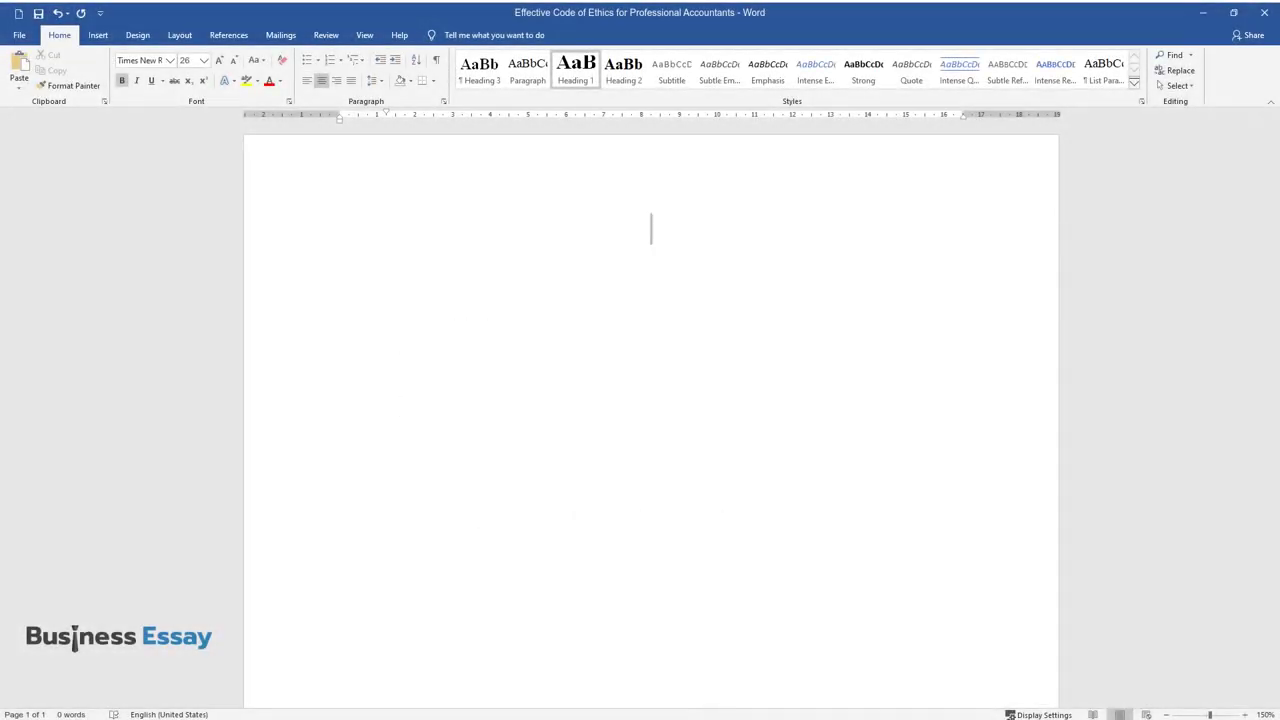
Step: Type the title 'Effective Code of Ethics for Professional Accountants' and start a new line below it
text(Effective Code)
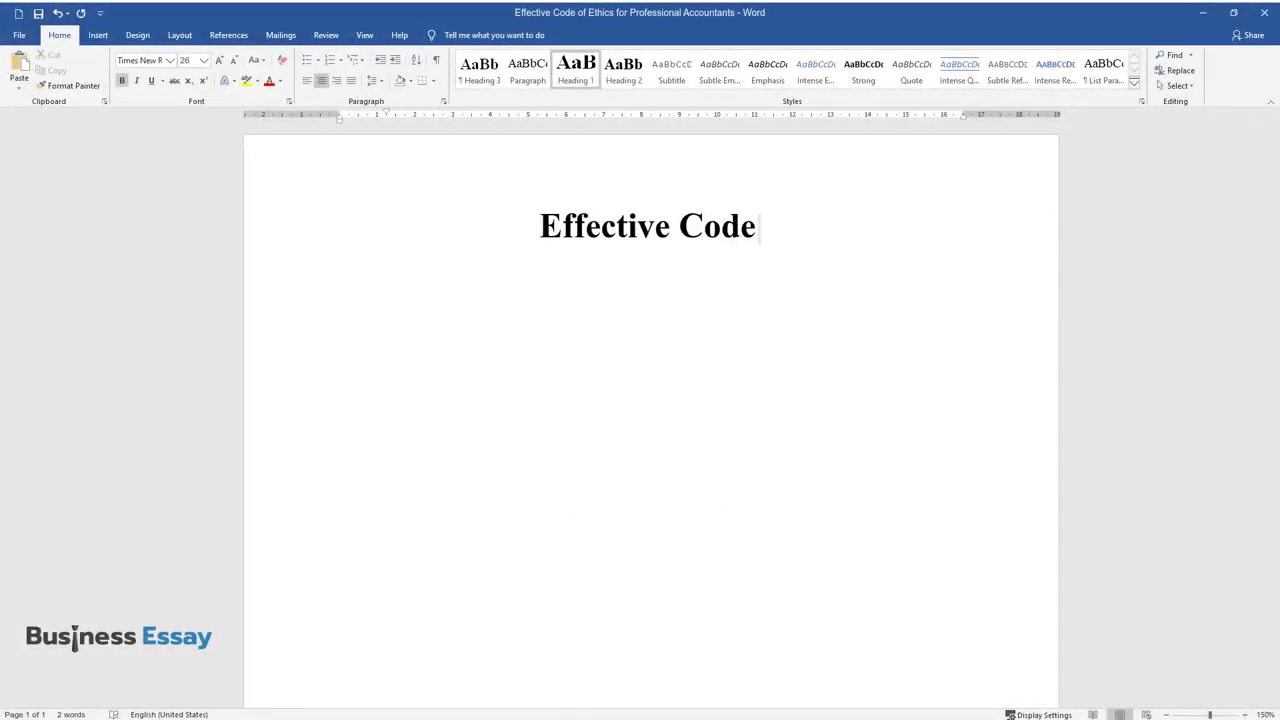
text( of Ethics for Professional Accountants)
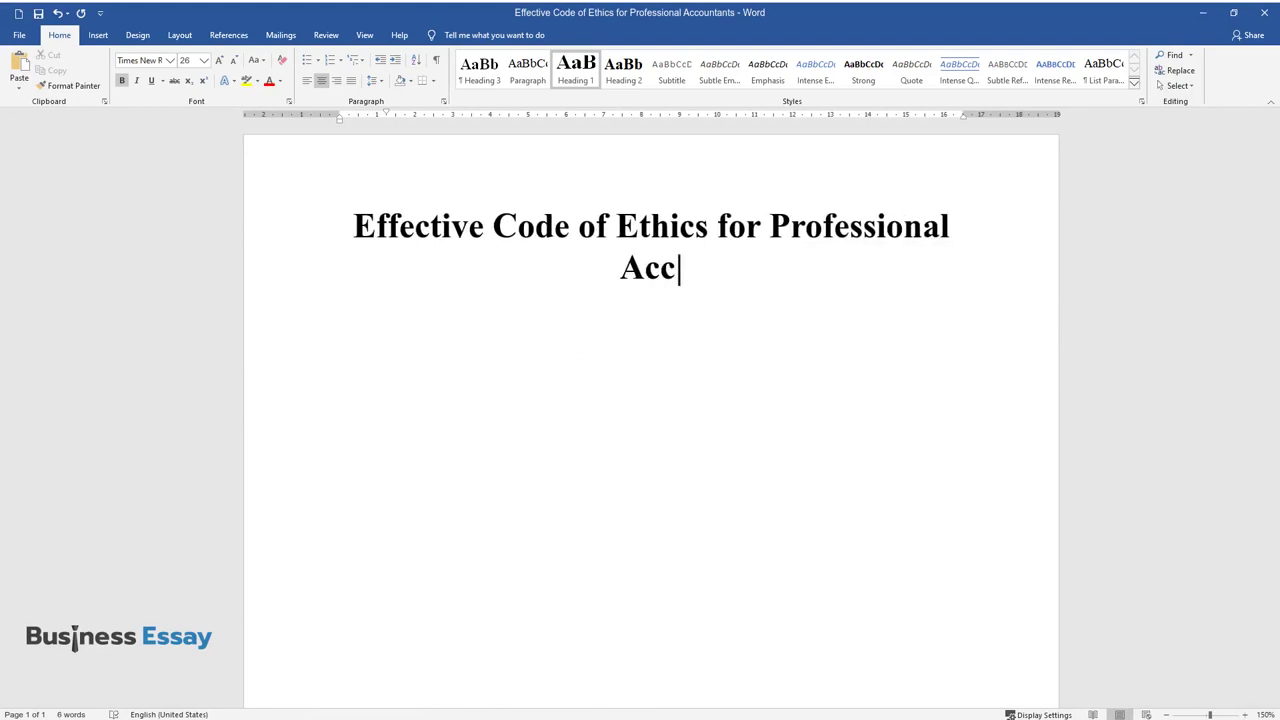
key(Return)
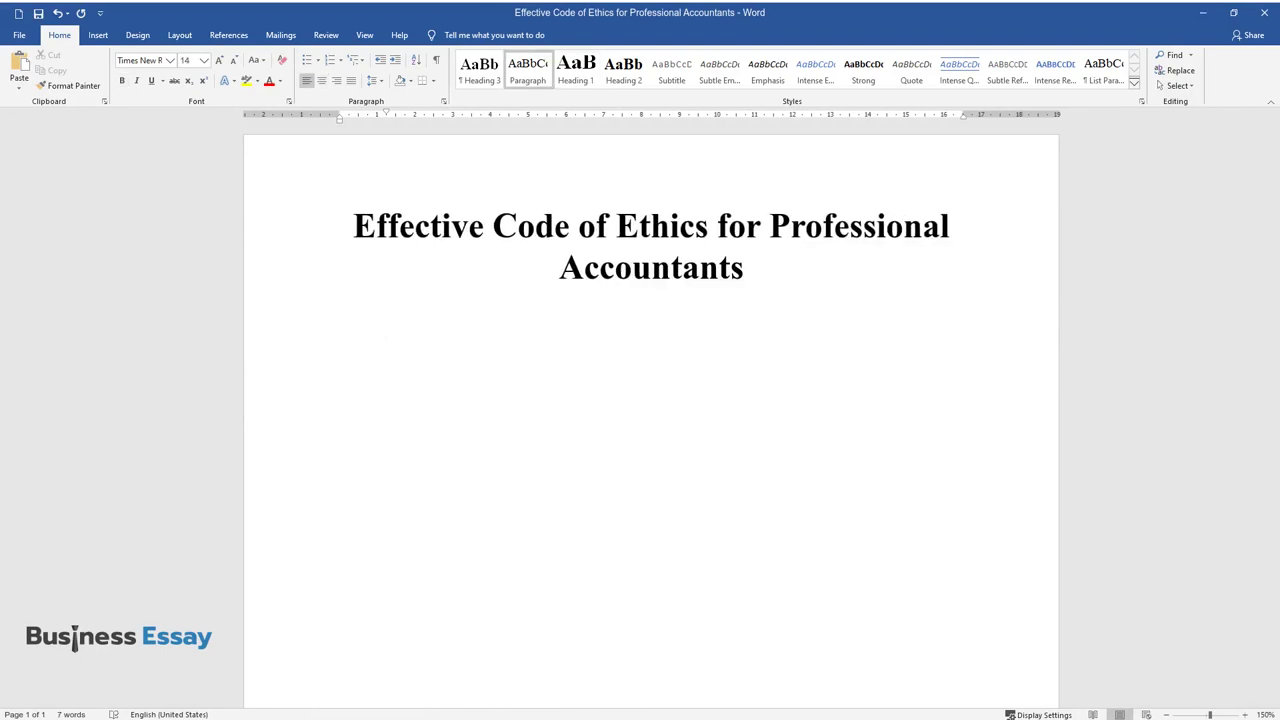
Step: Type the introduction beginning 'It is an important facet of any professional body' through 'can be made.'
text(It is an important facet of an)
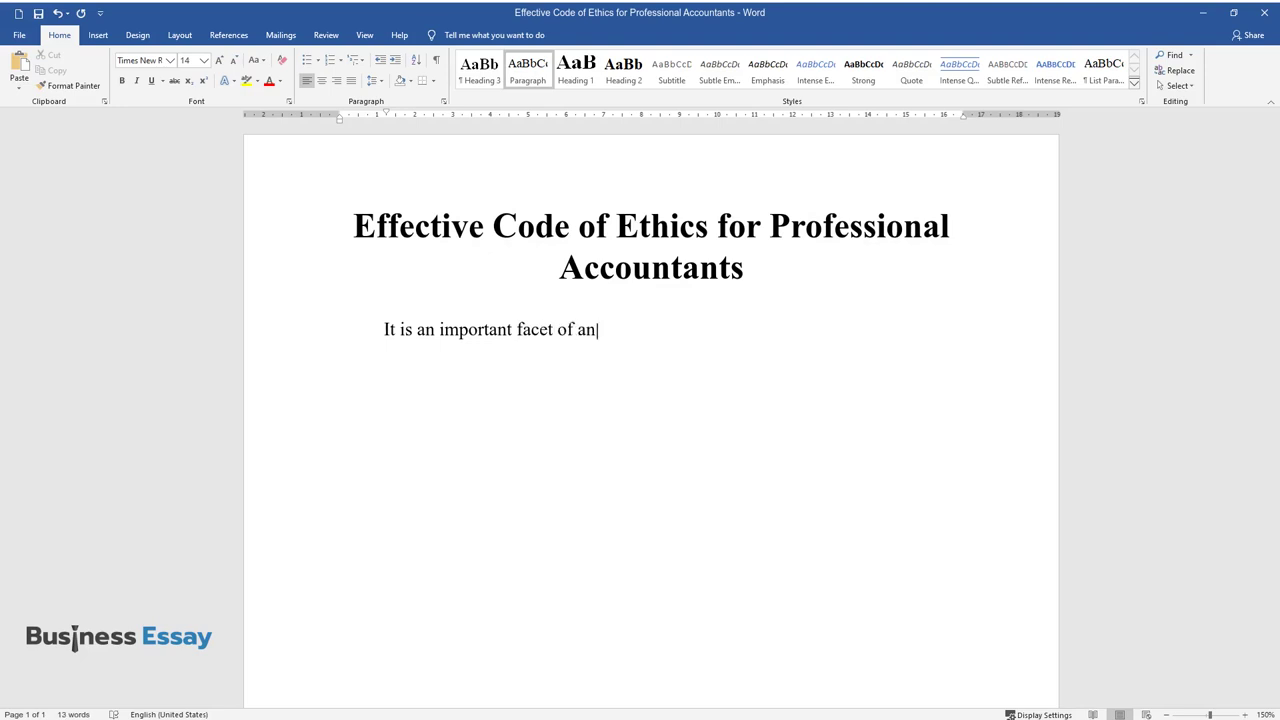
text(y professional body, irrespective of )
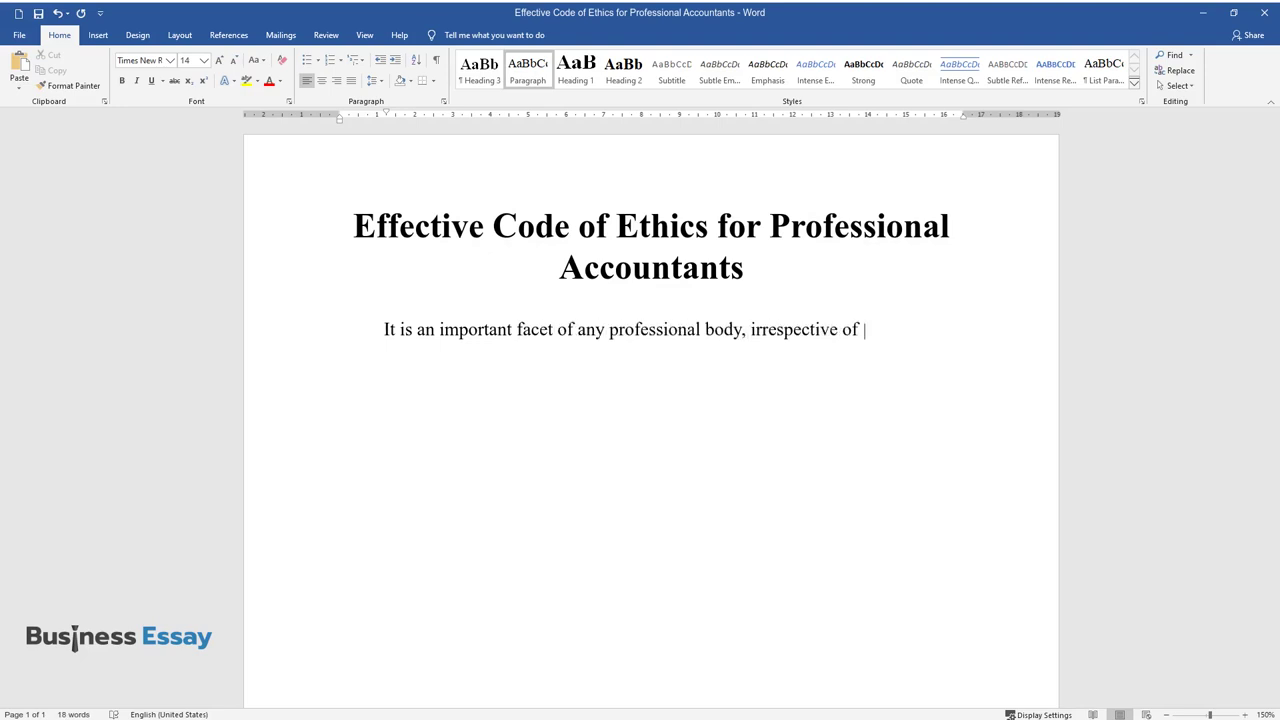
text(how large or small, to put in place)
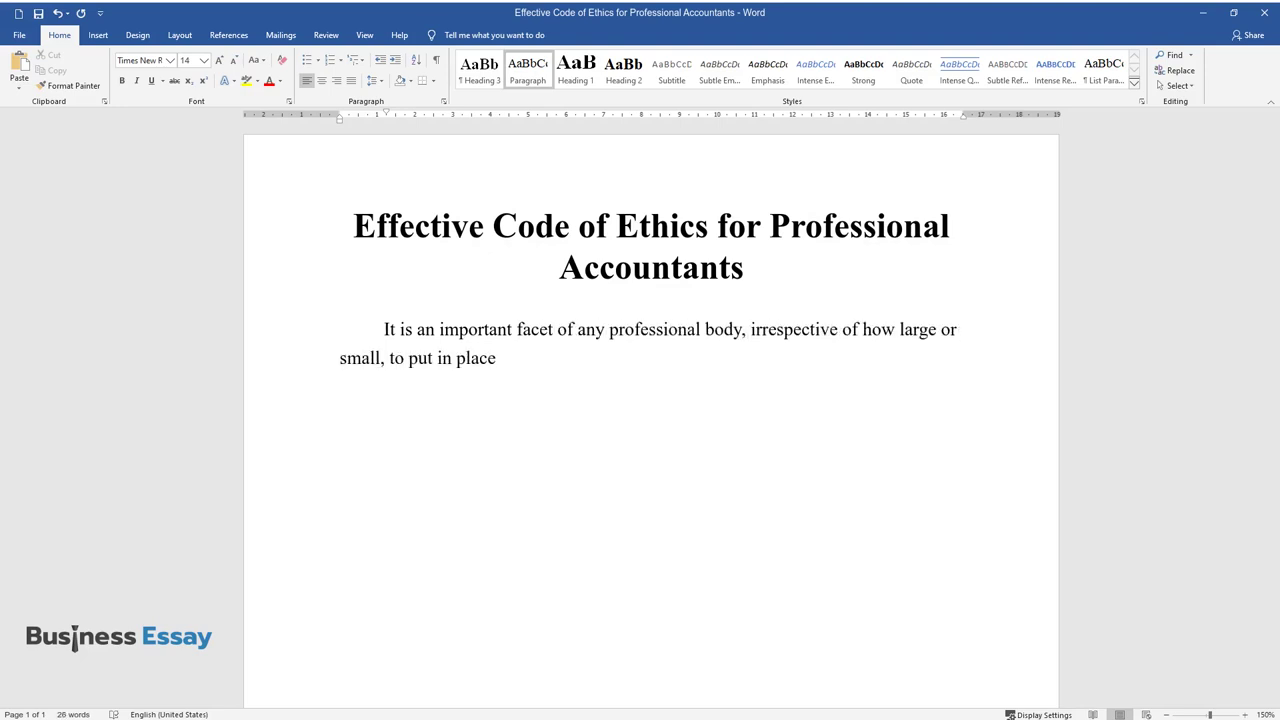
text( mechanisms that will deliver an effe)
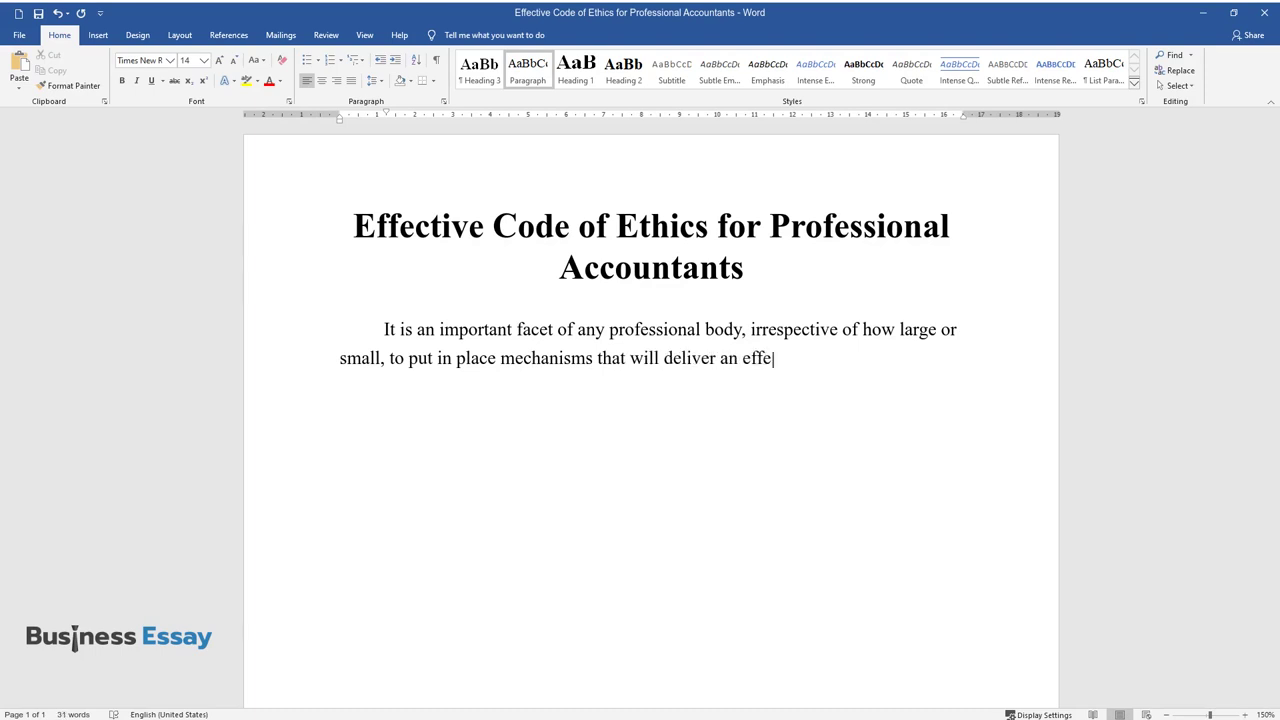
text(ctive code of conduct. This is especi)
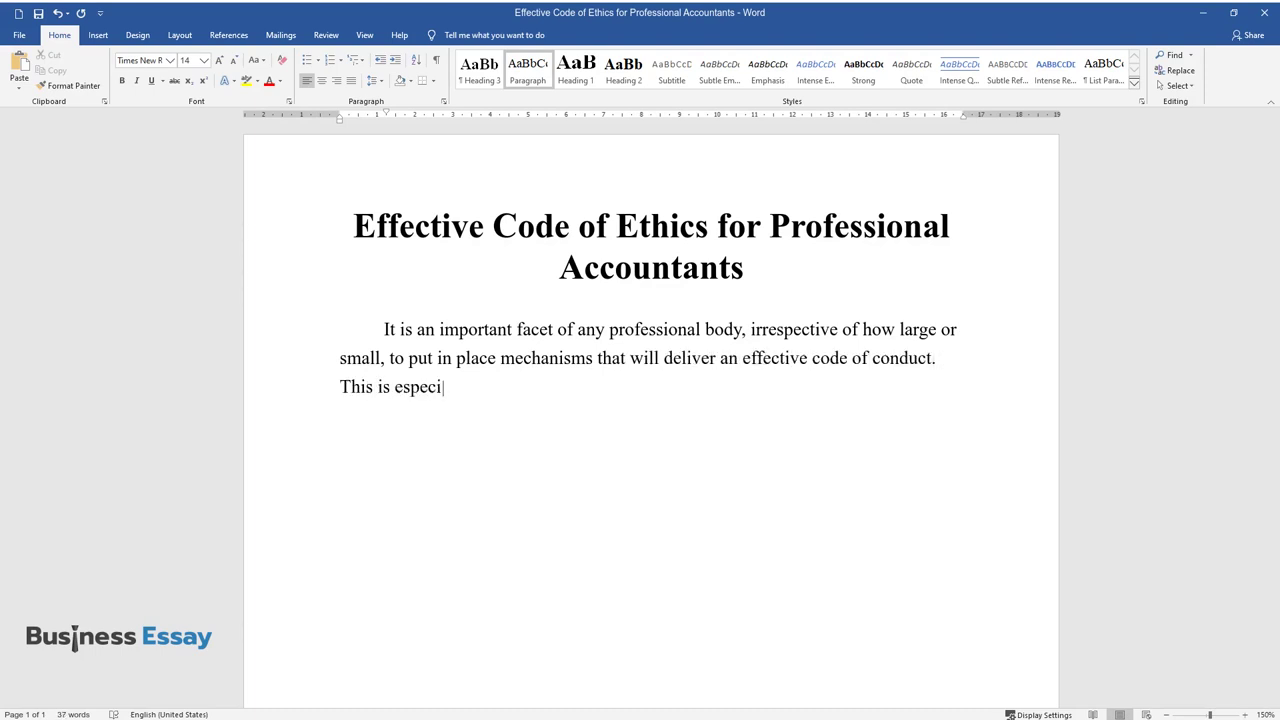
text(ally so because practically all aspe)
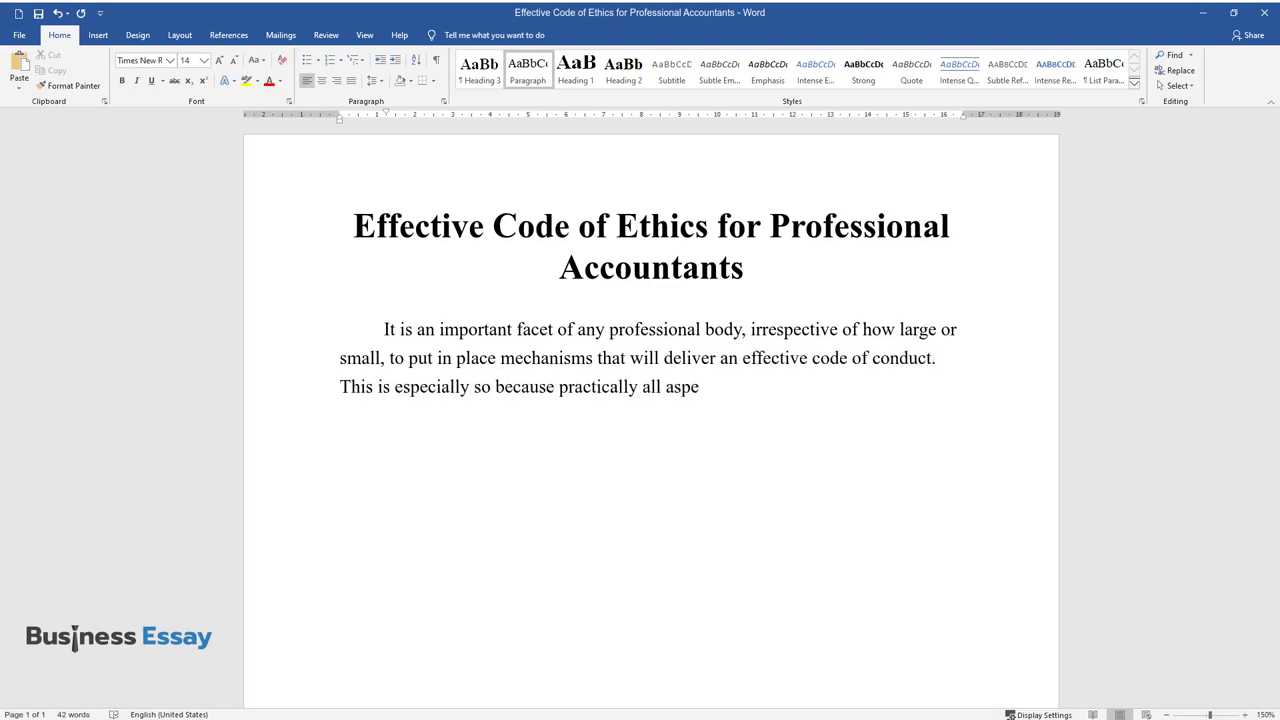
text(cts of work done by professionals have an eth)
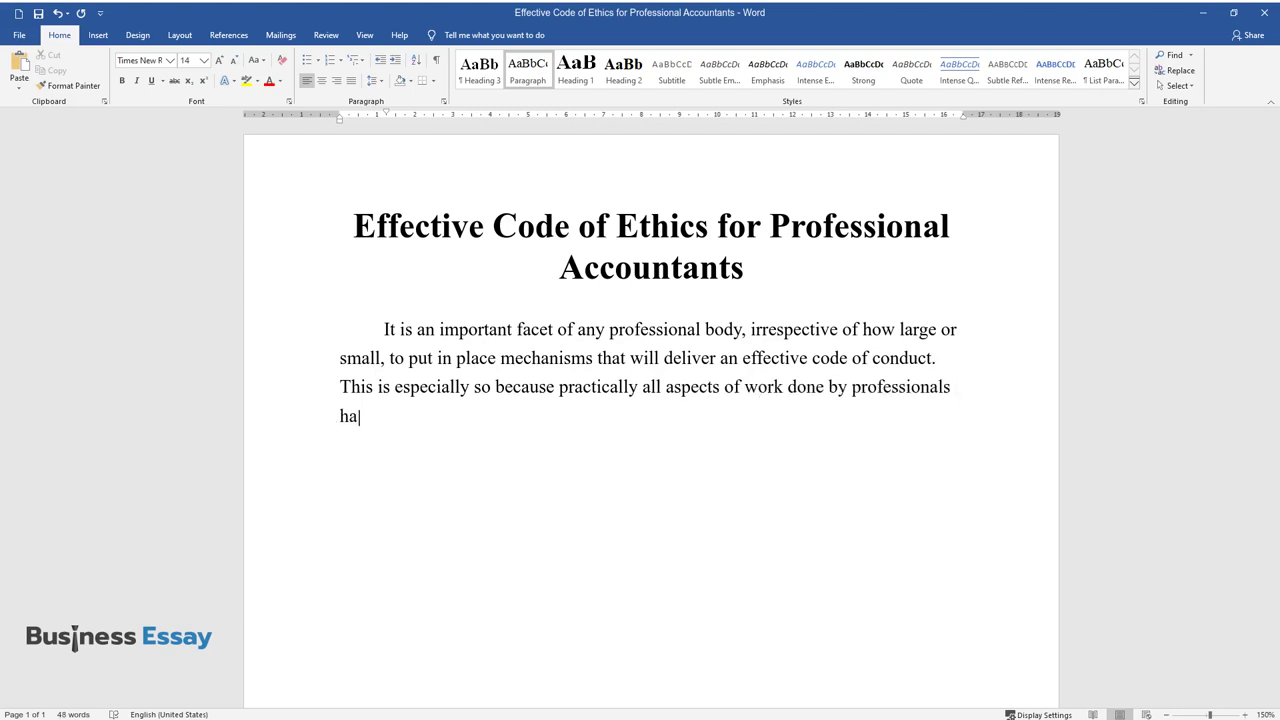
text(ical dimension. But while o)
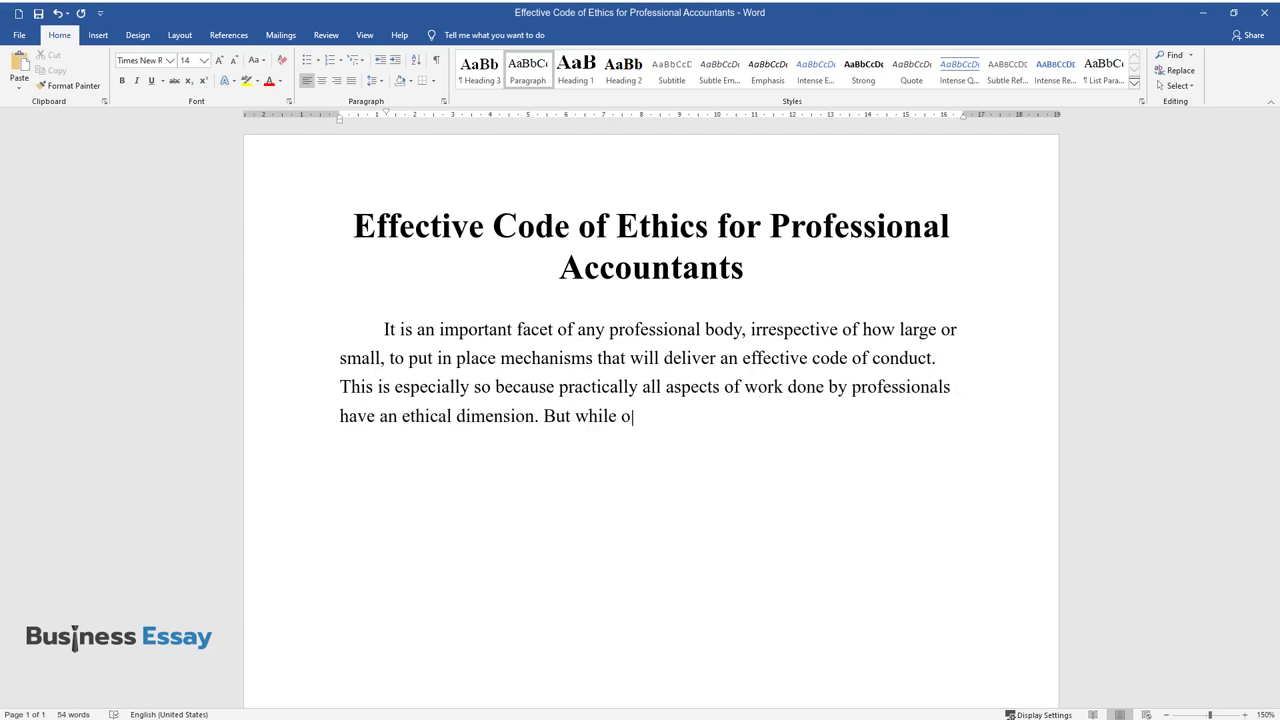
text(can question the rationale)
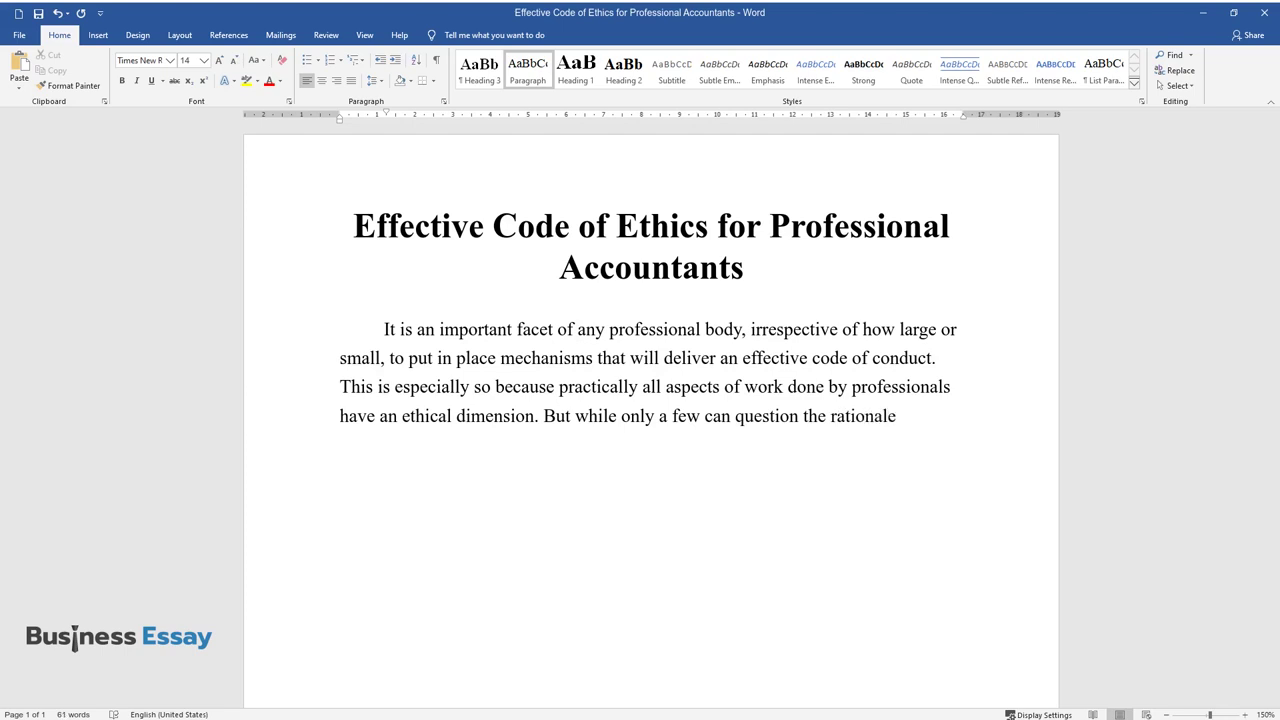
text( and authenticity of having these rule)
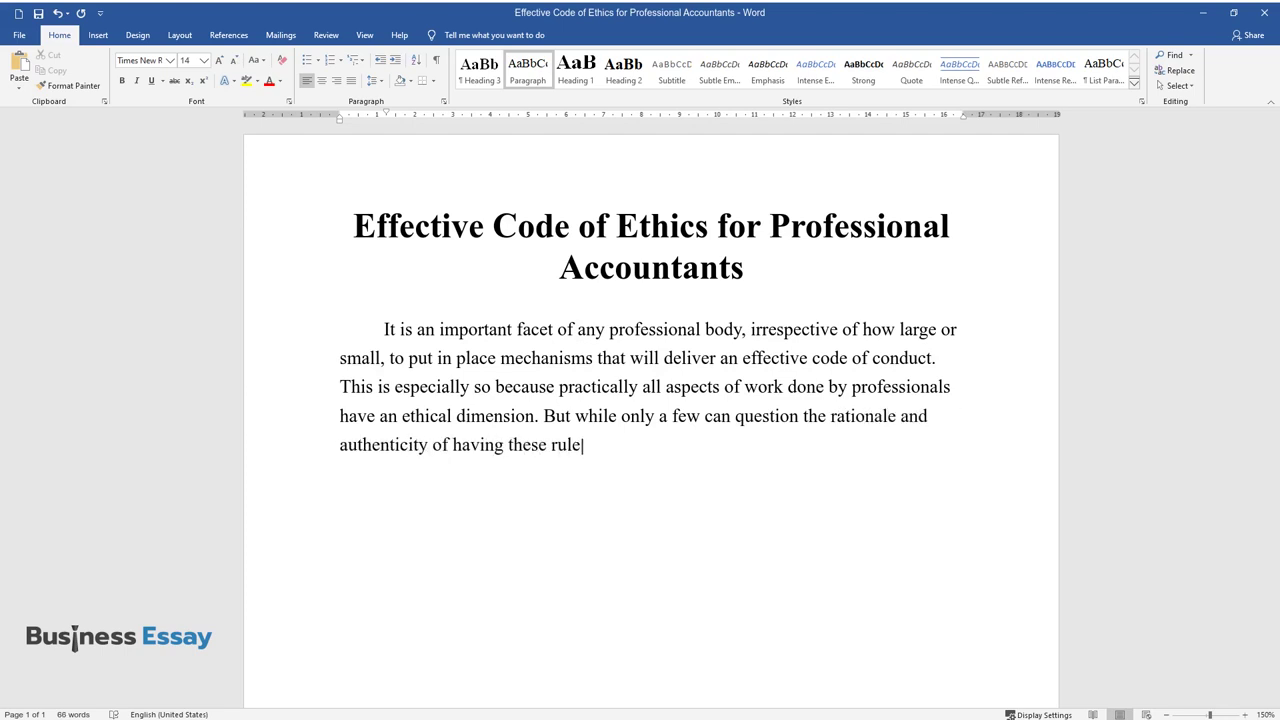
text(s, principles, and values that serve)
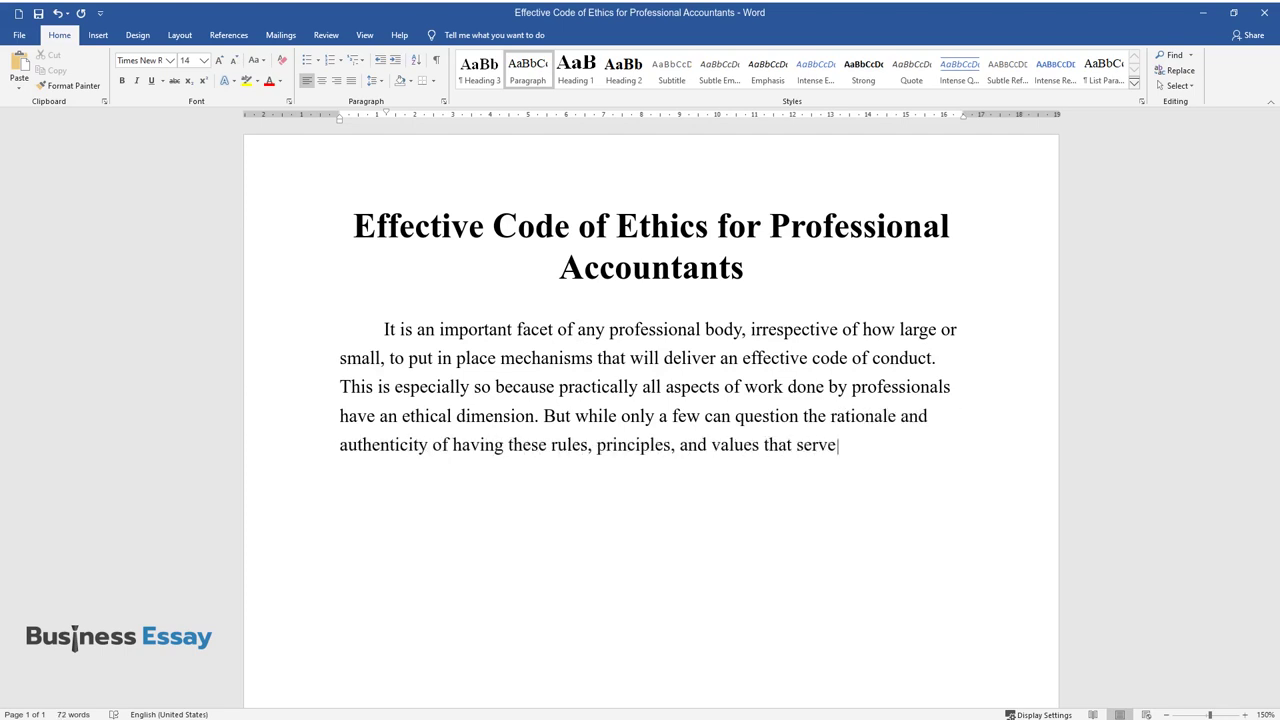
text( to regulate professional conduct, economic m)
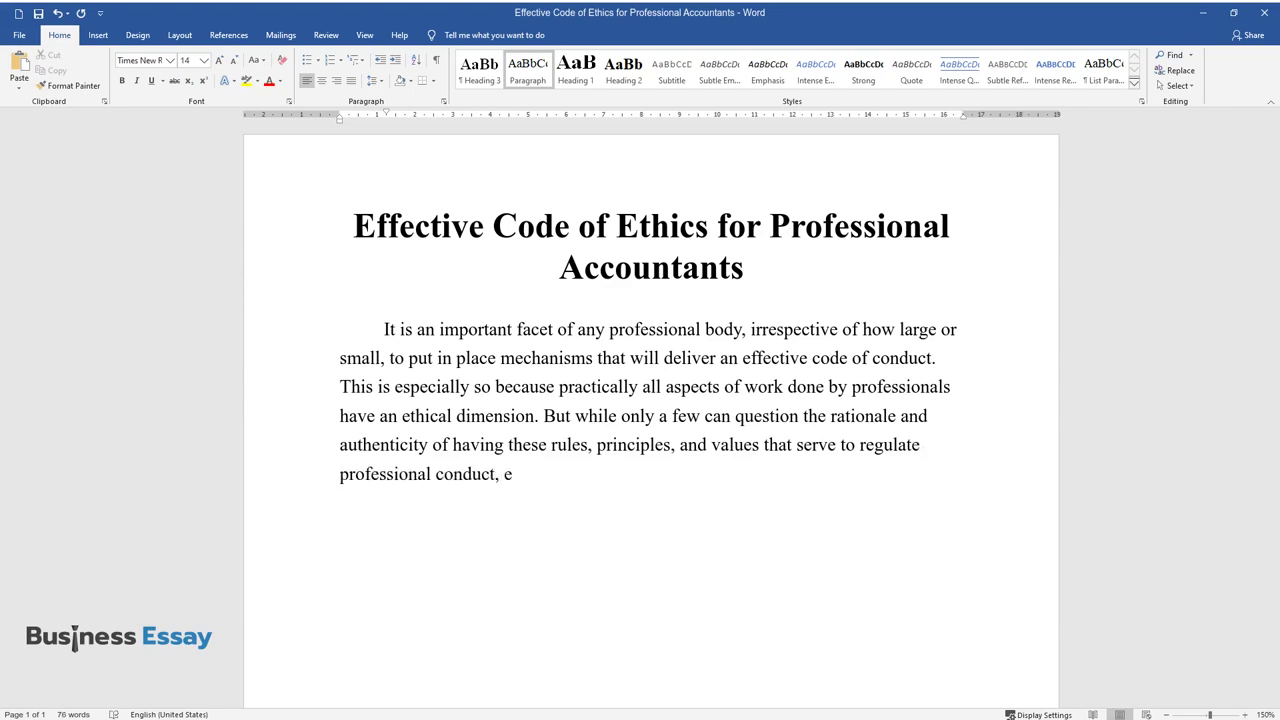
text(eltdown, and stiff competit)
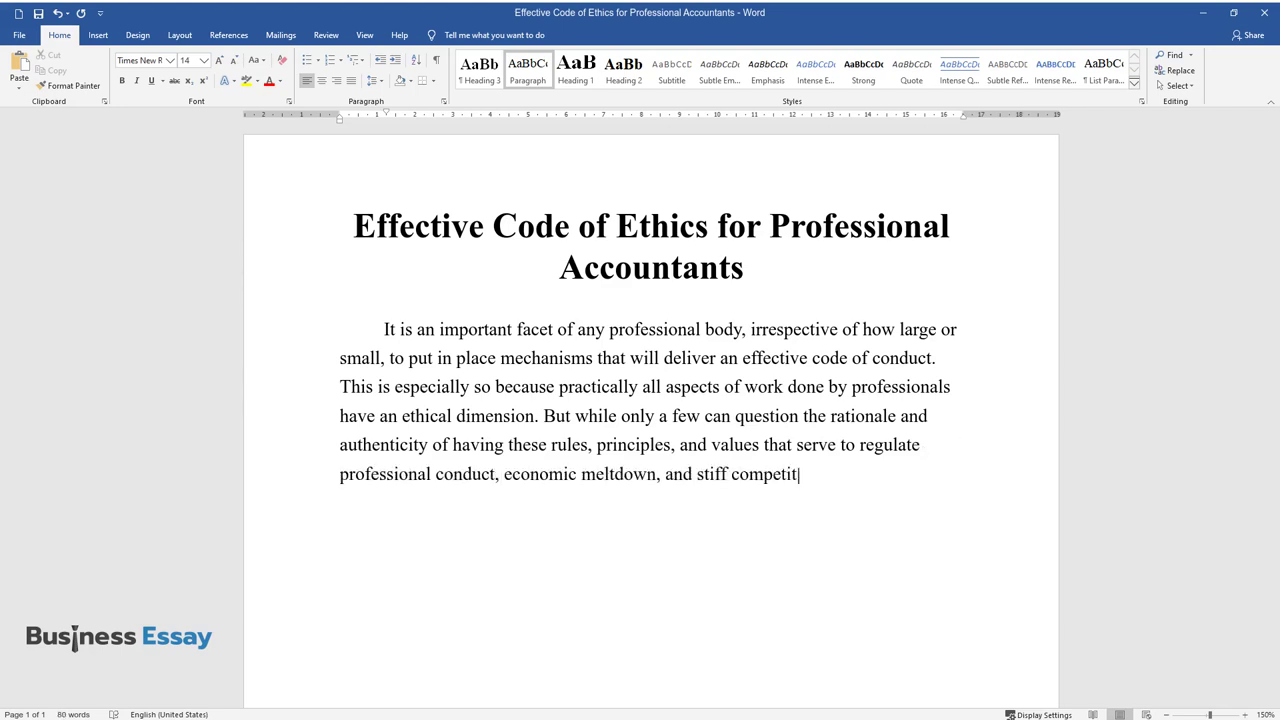
text(ion are forcing many professionals to ignore t)
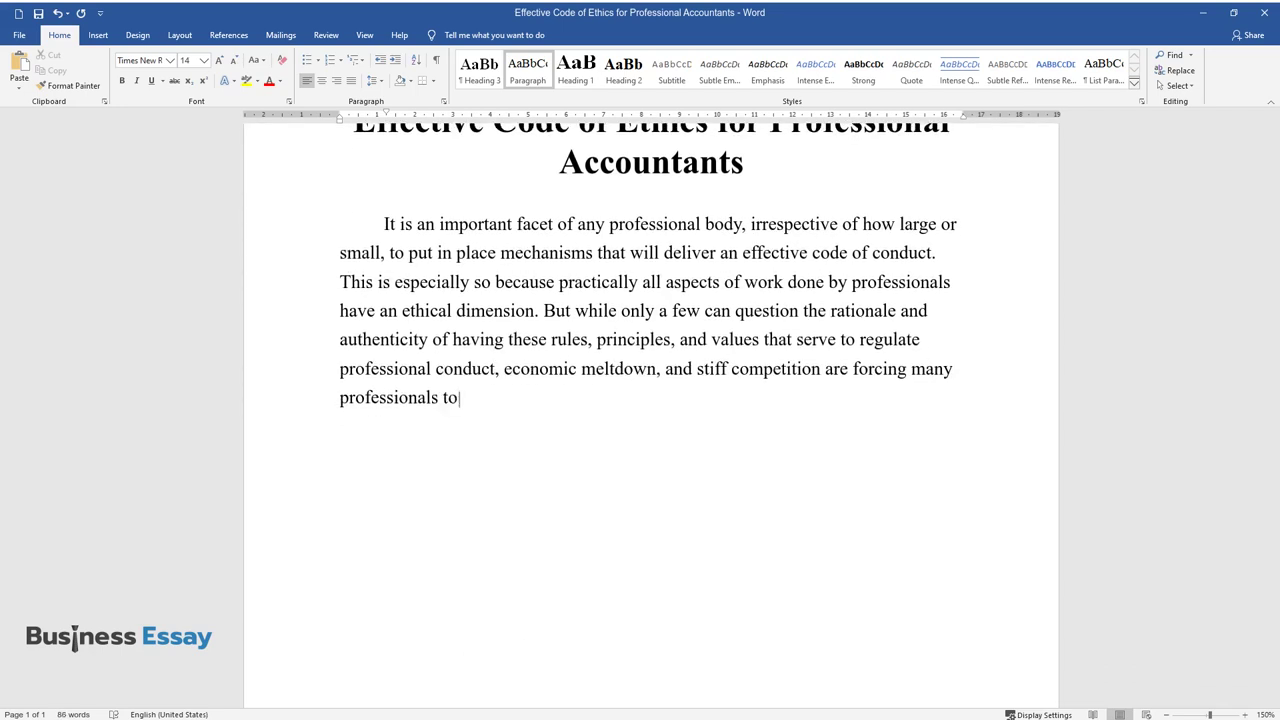
text(he code of ethics set by th)
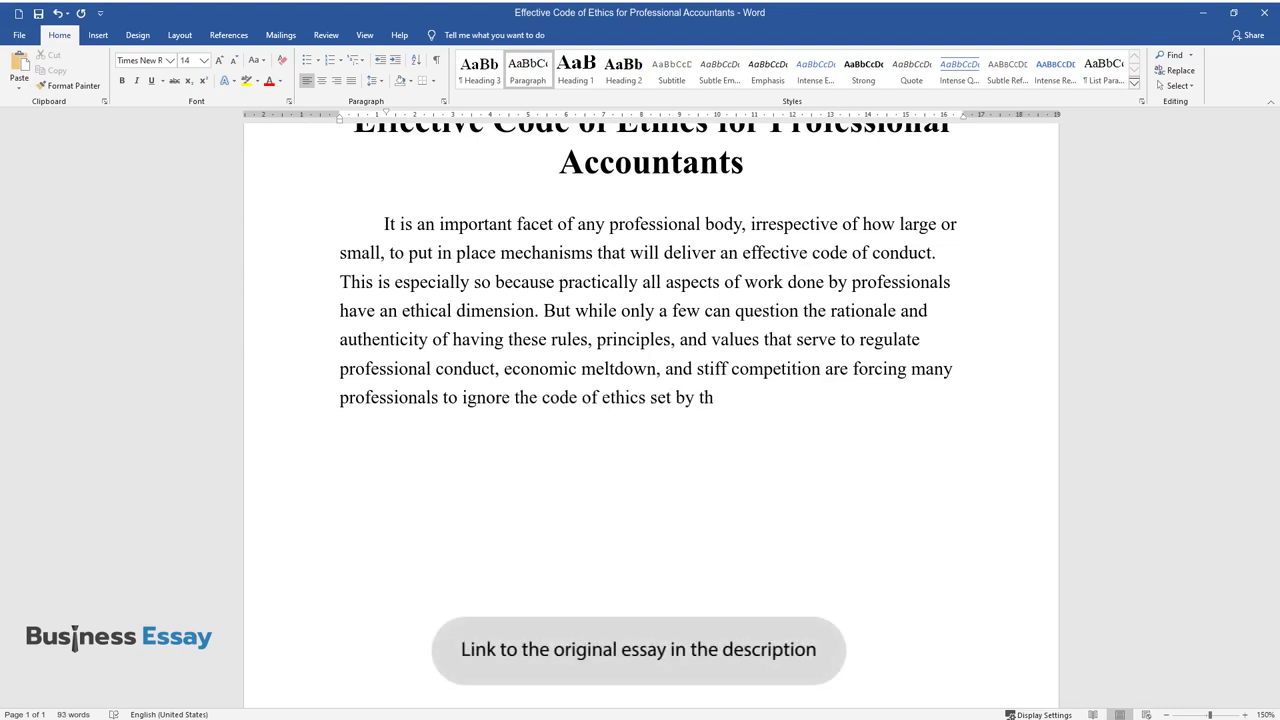
text(eir respective professional bodies in the misplaced hop)
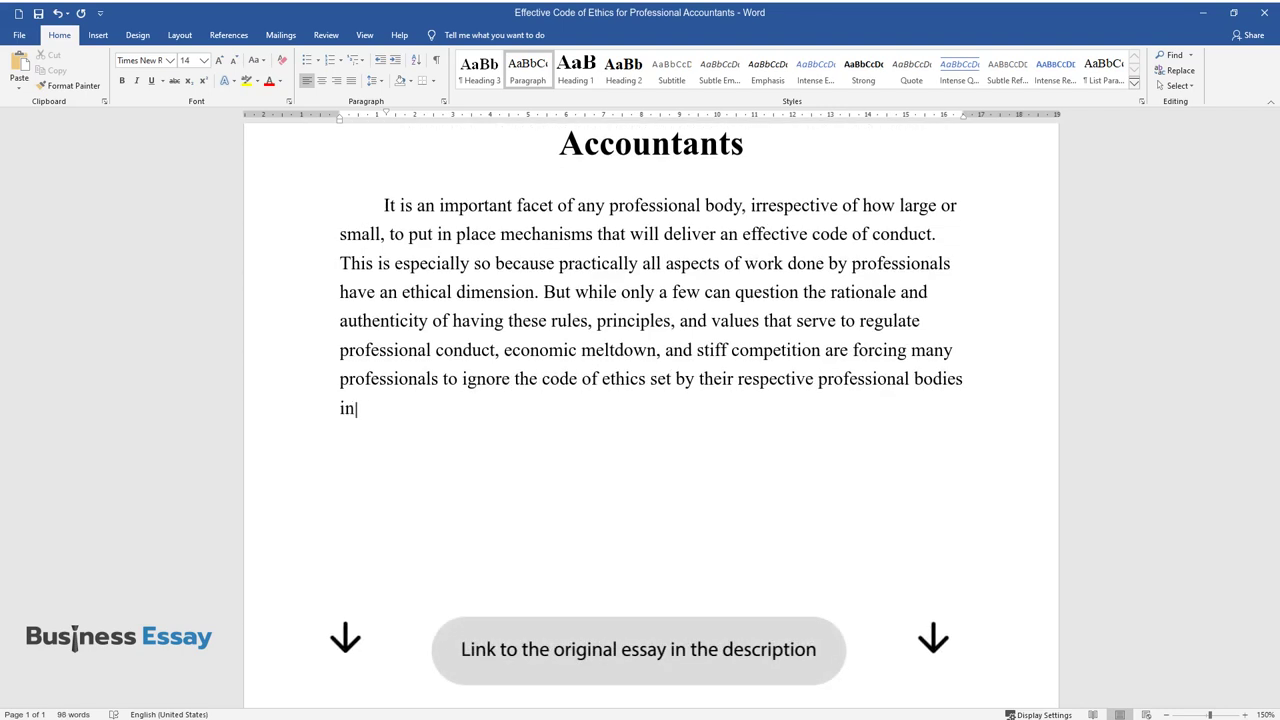
text(e of staying on to)
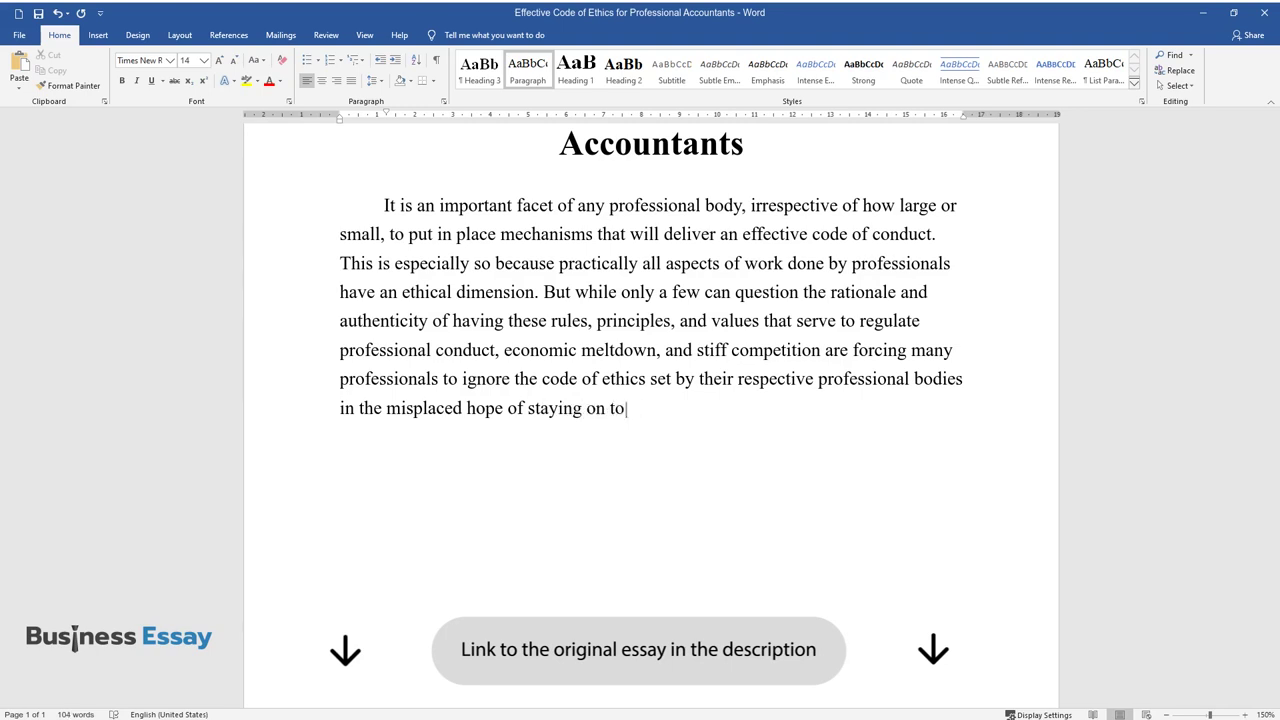
text(p of other market competitors. The a)
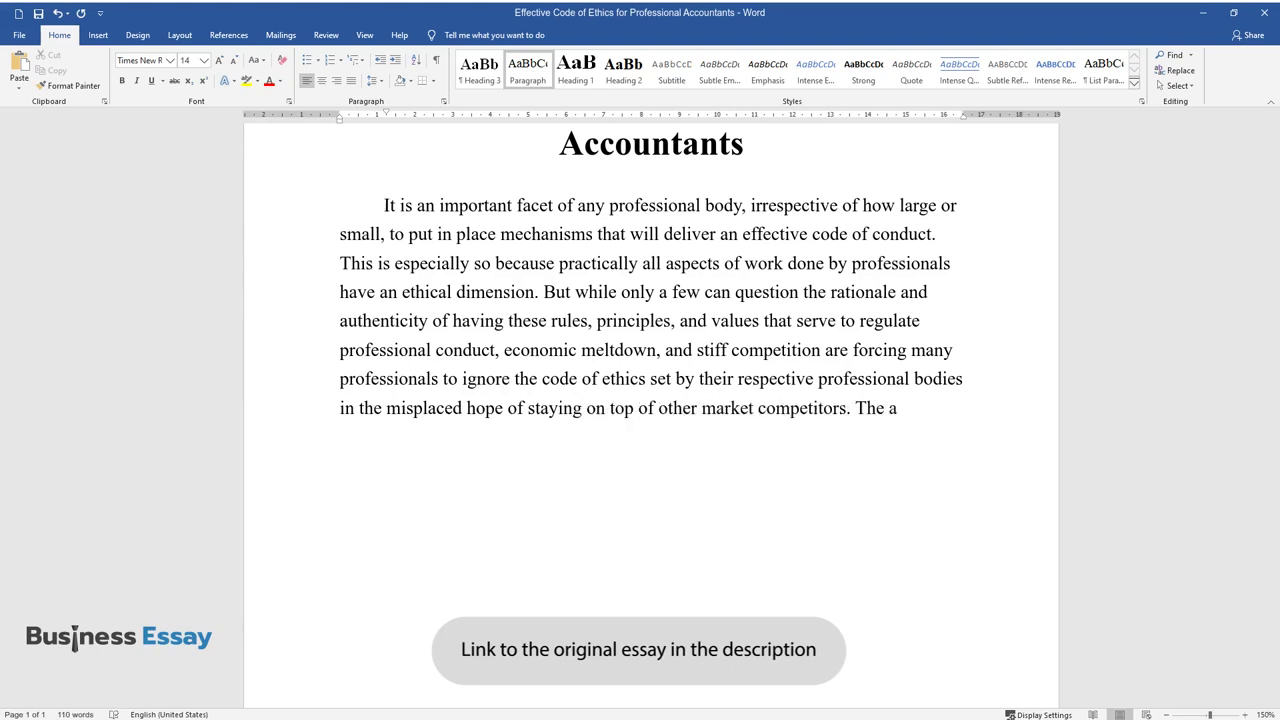
text(ccounting profession has not been spa)
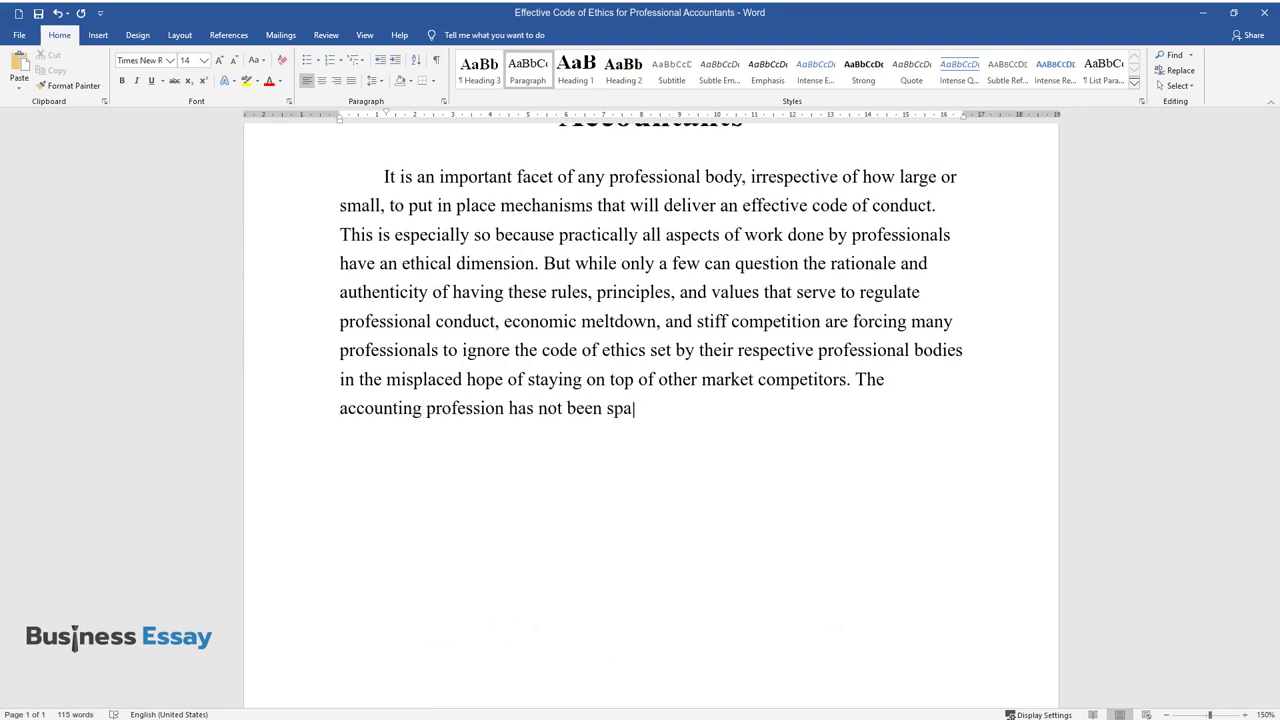
text(red the pandemonium. Indeed, accordi)
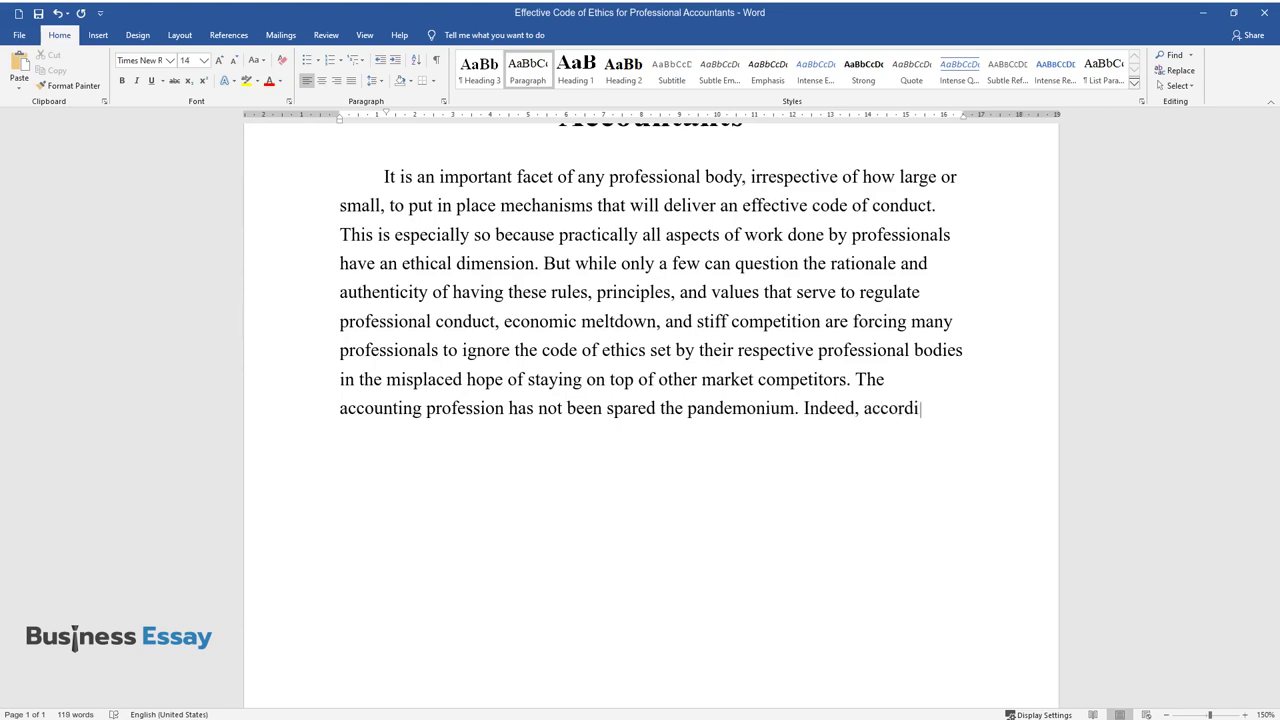
text(ng to Flanagan & Clarke, there is no)
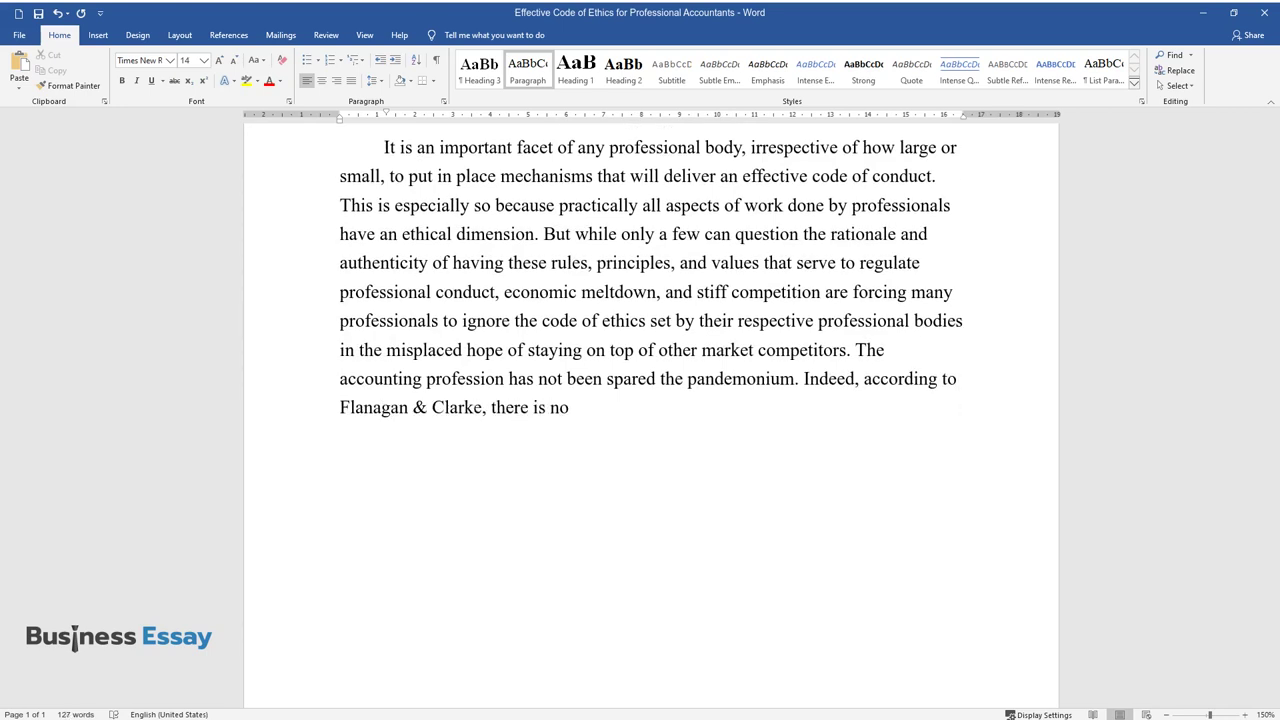
text( doubt that the application of a code)
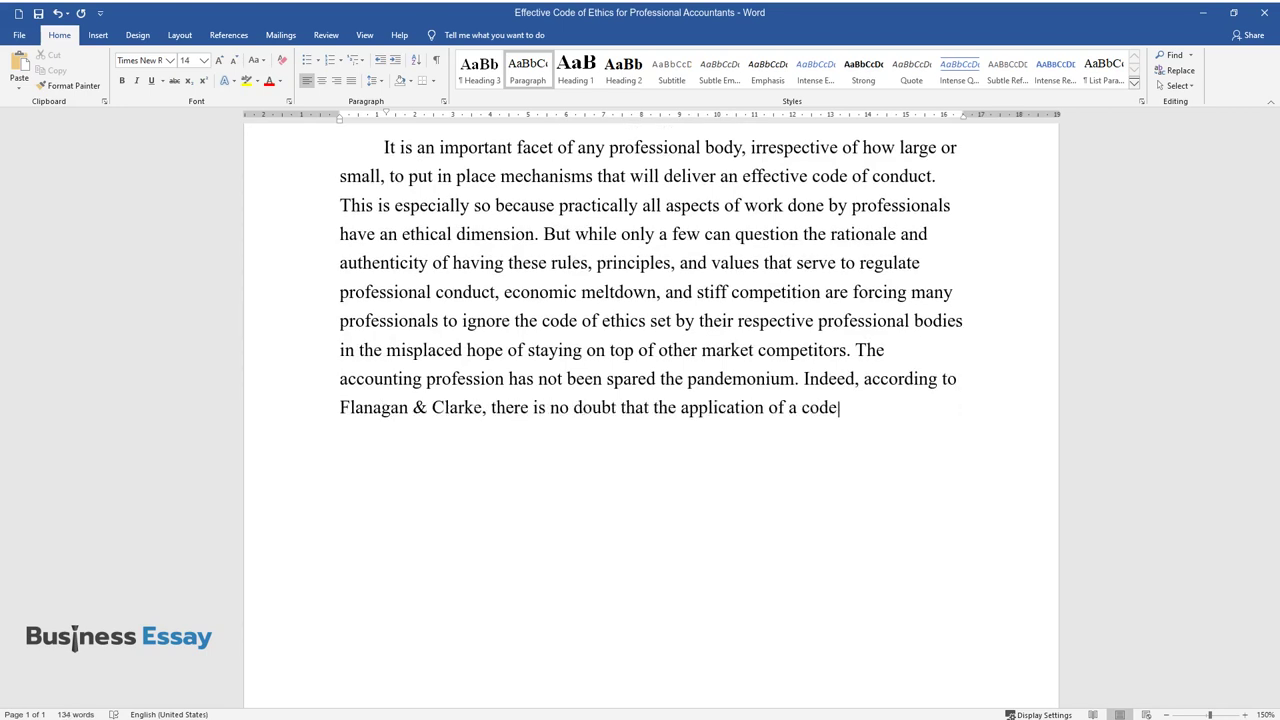
text( of ethics to the practice of accounting is fast becom)
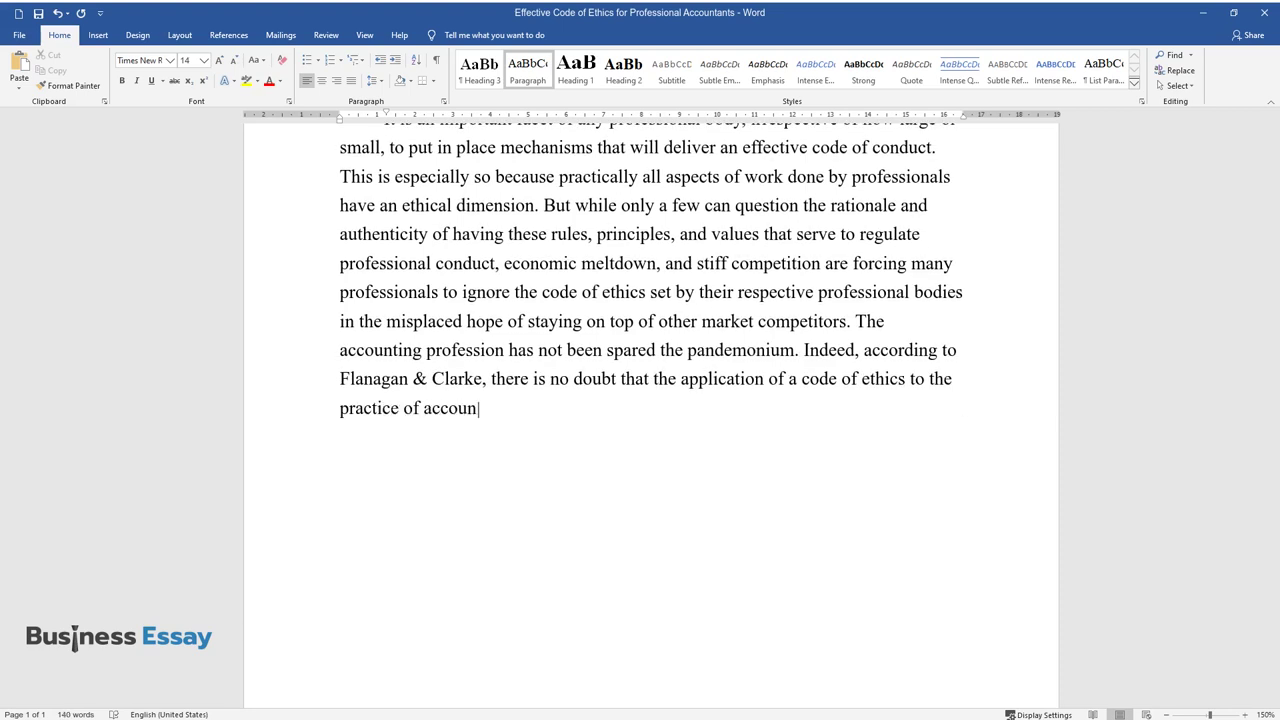
text(ing a topic that c)
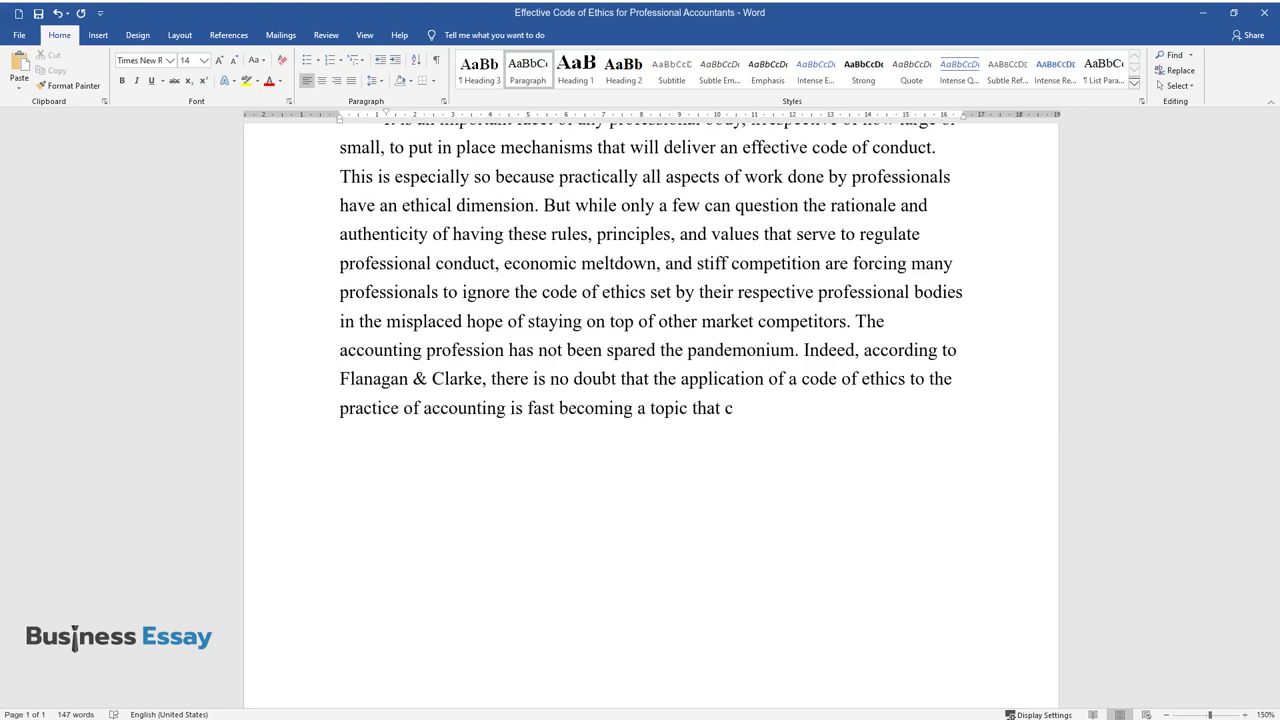
text(onfronts the revered profession on a daily bas)
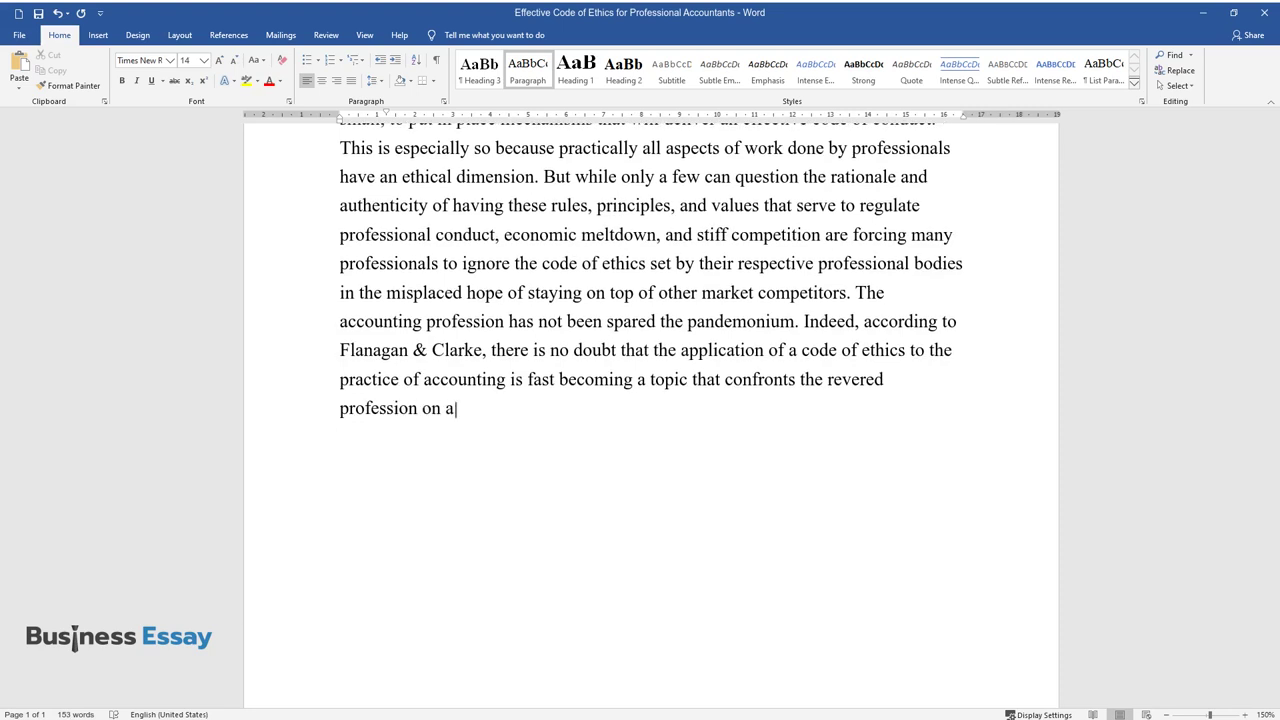
text(is. Leibowitz & Reinstein a)
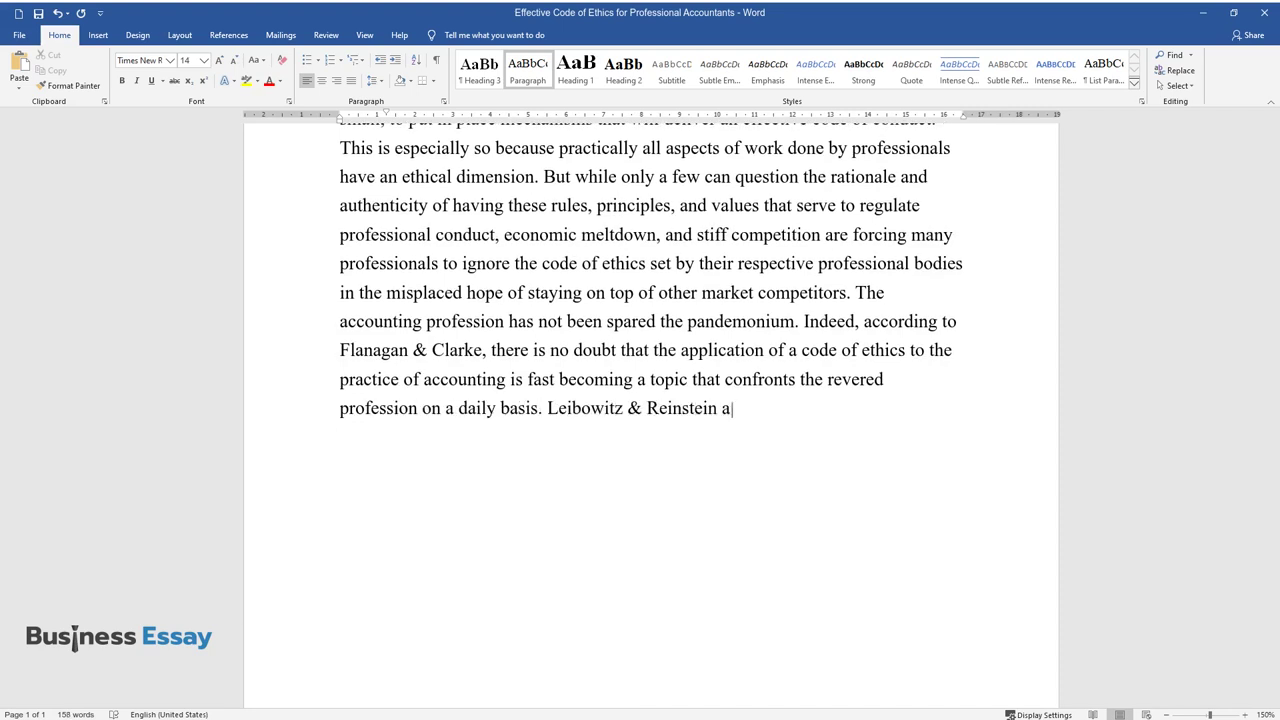
text(rgue that the ineptness of the code of ethics has becom)
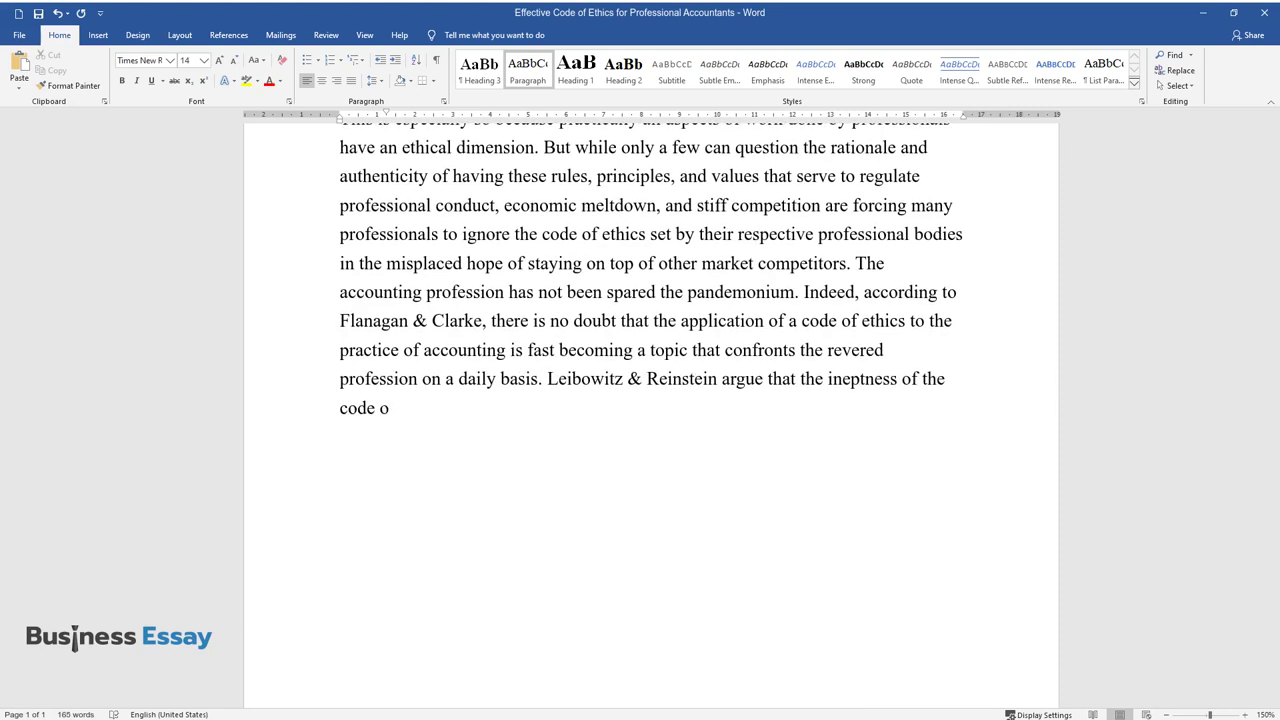
text(e a wider social c)
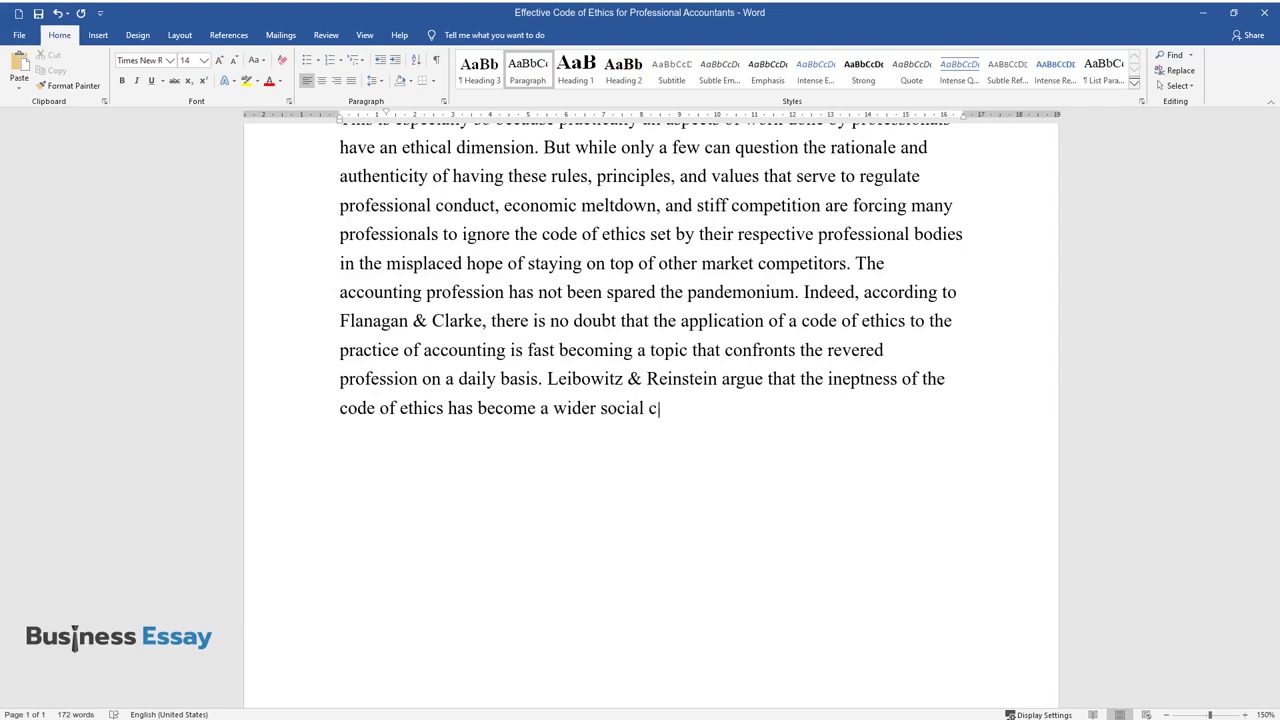
text(oncern that potentially threatens th)
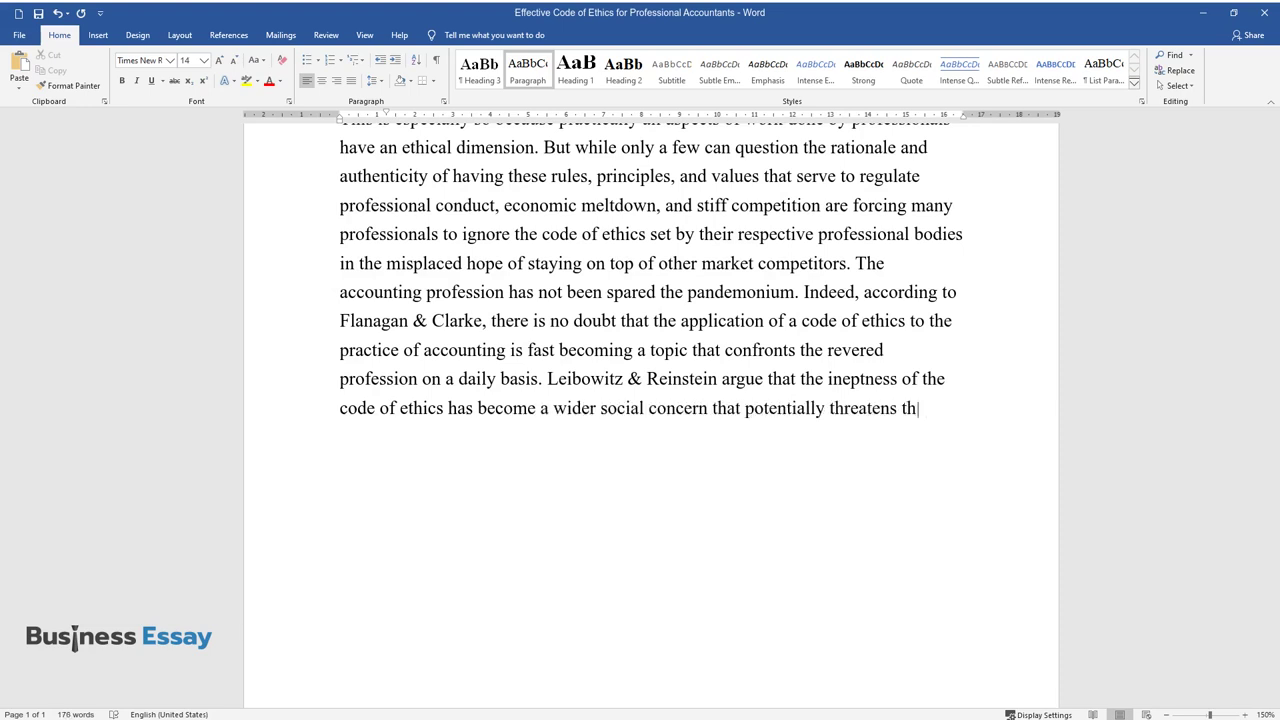
text(e reputation of the accounting profes)
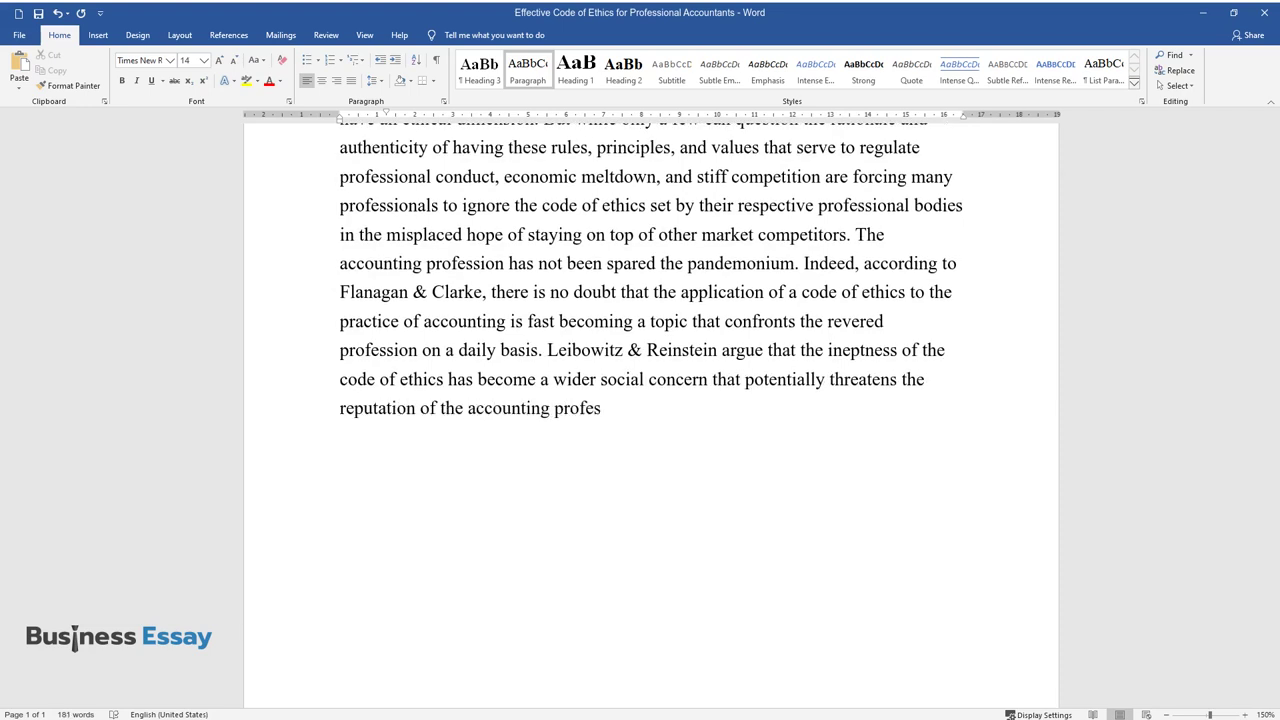
text(sion globally. It is against this ba)
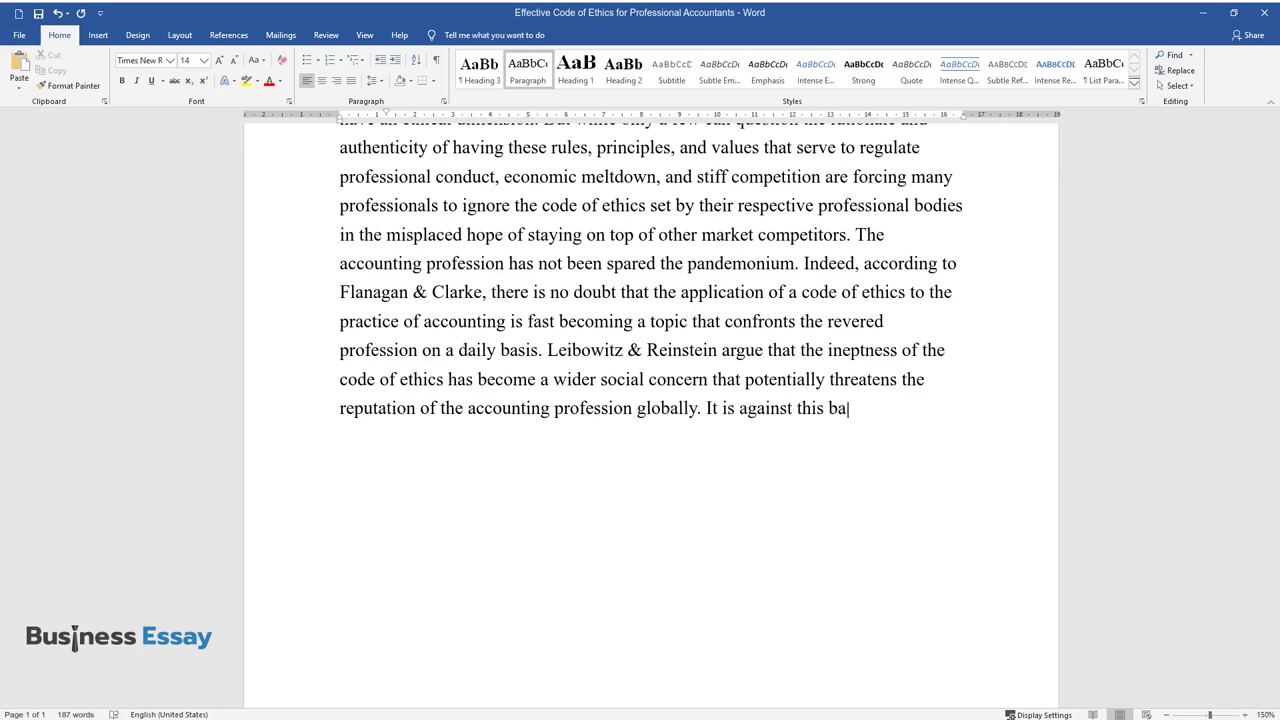
text(ckdrop that this paper looks into how)
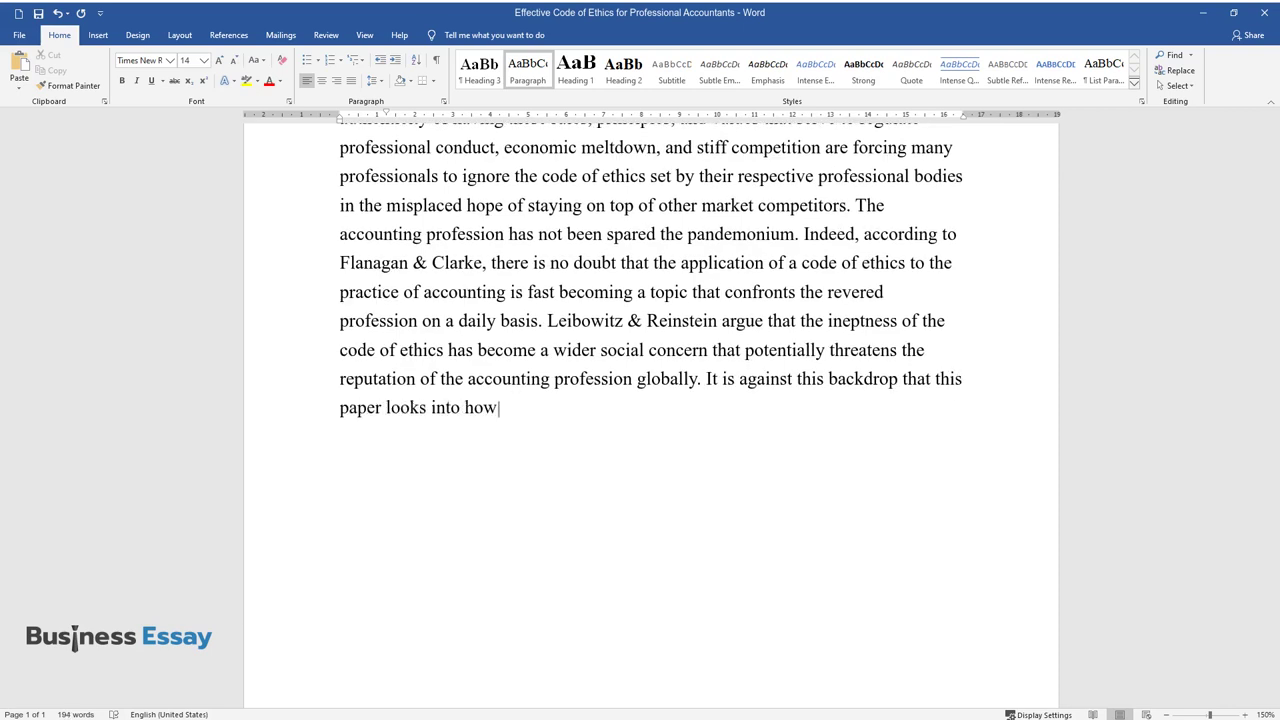
text( an effective code of ethics for pro)
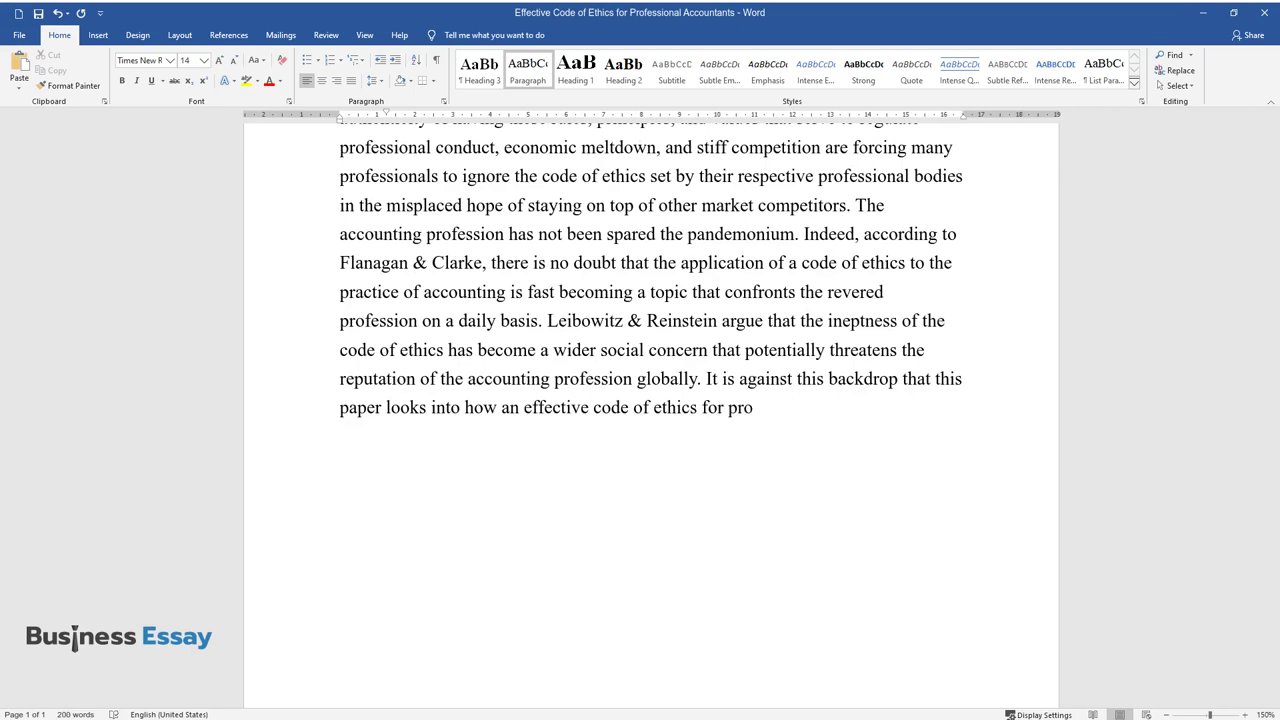
text(fessional accountants can be made.)
key(Return)
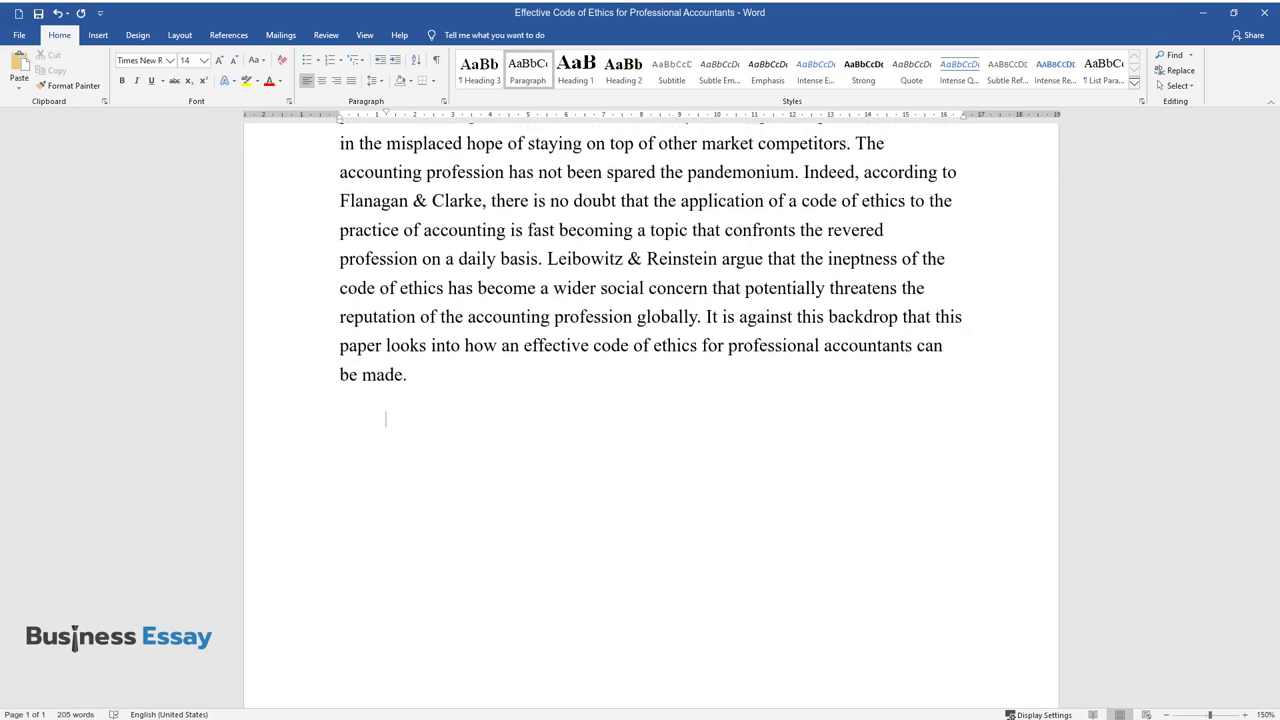
Step: Type the paragraph from 'Accountants offer valuable services' through '...professional accountants are discussed.'
text(Accountants offer)
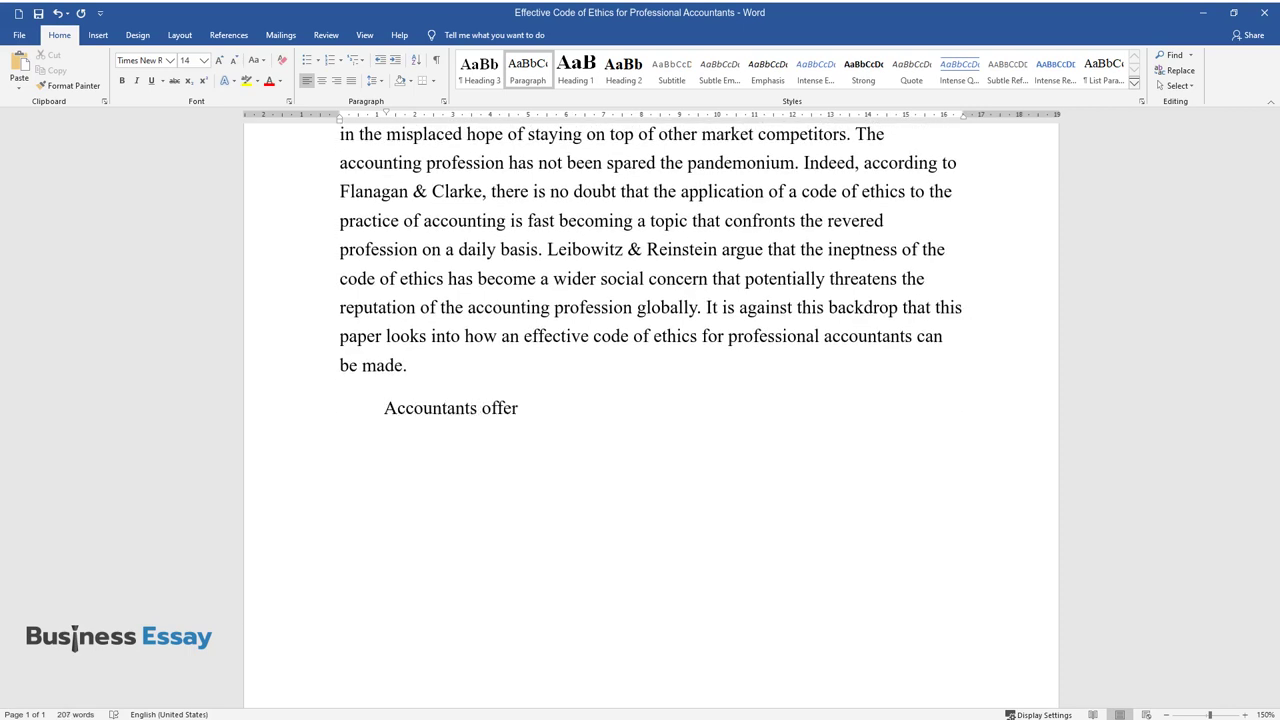
text( valuable services and many conside)
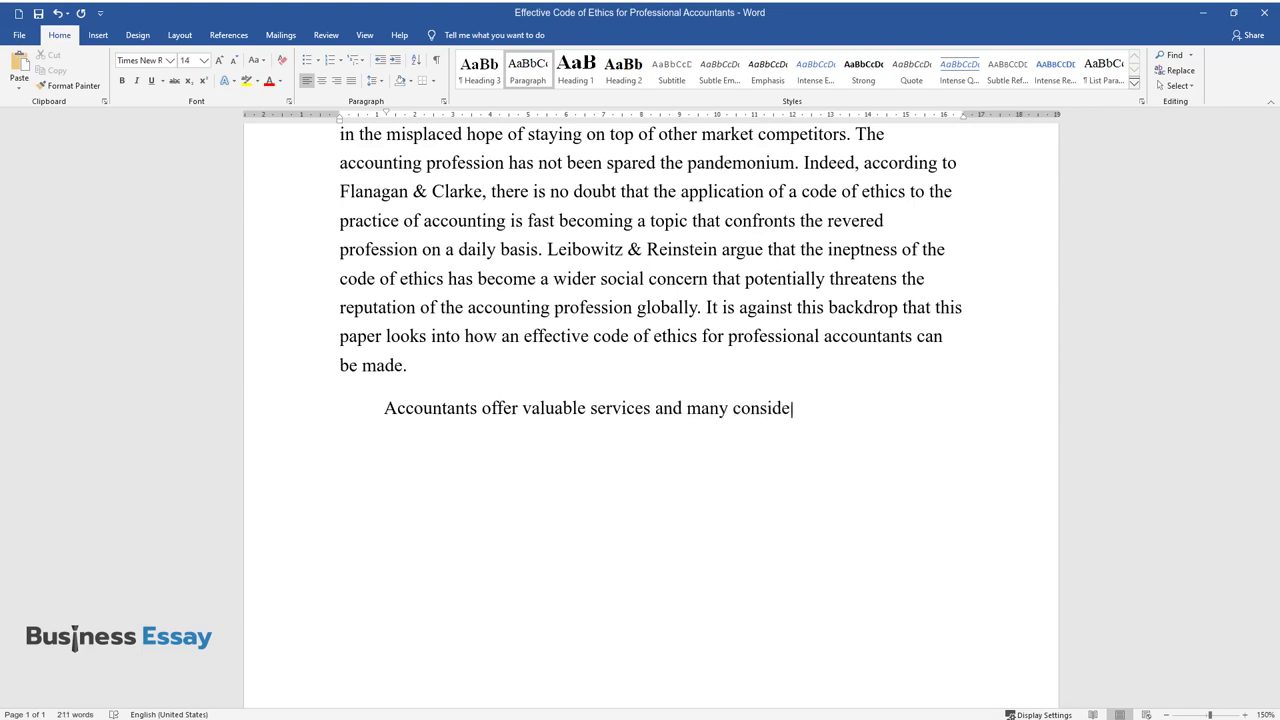
text(r them to be the fountain of infor)
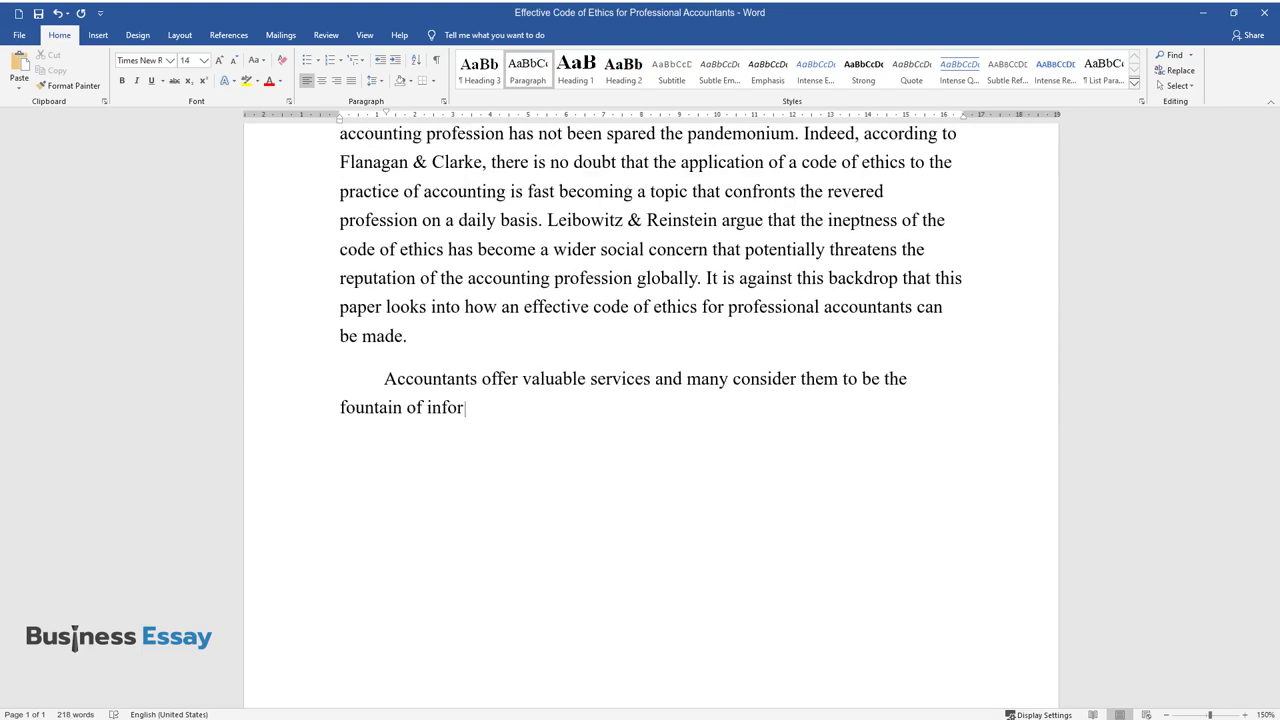
text(mation and advice to both public a)
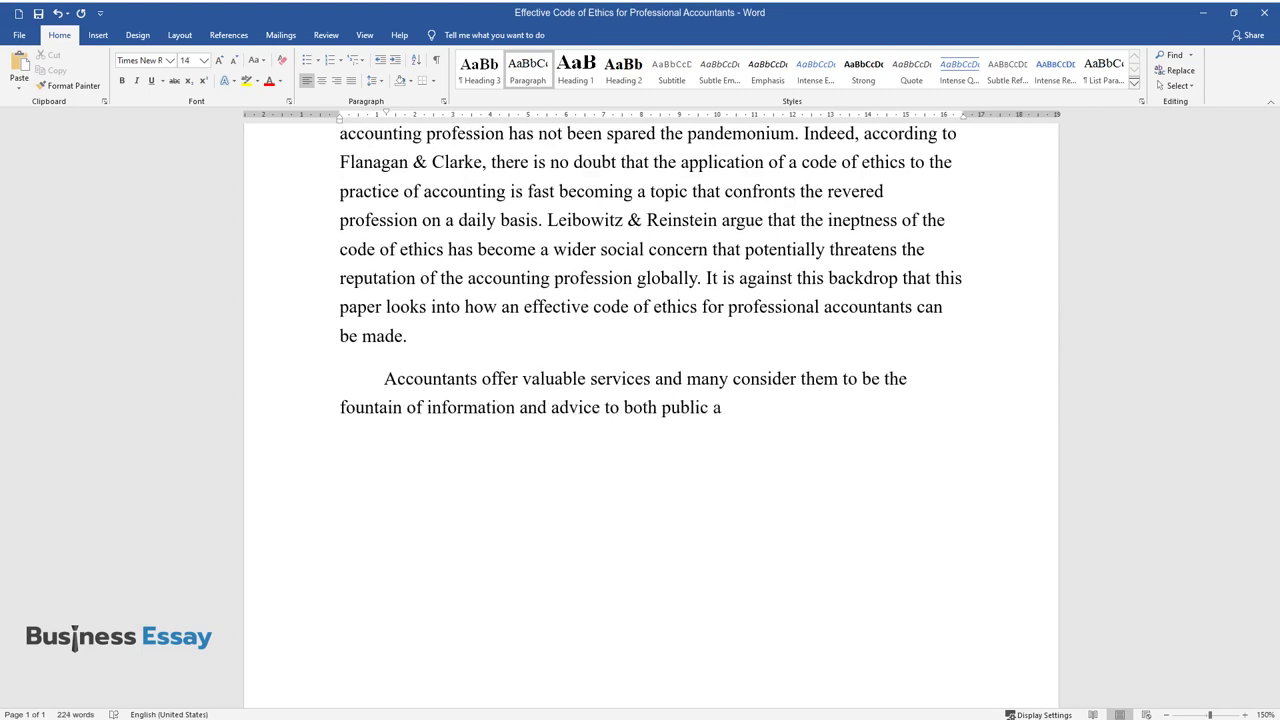
text(nd private enterprises. Many firms put thei)
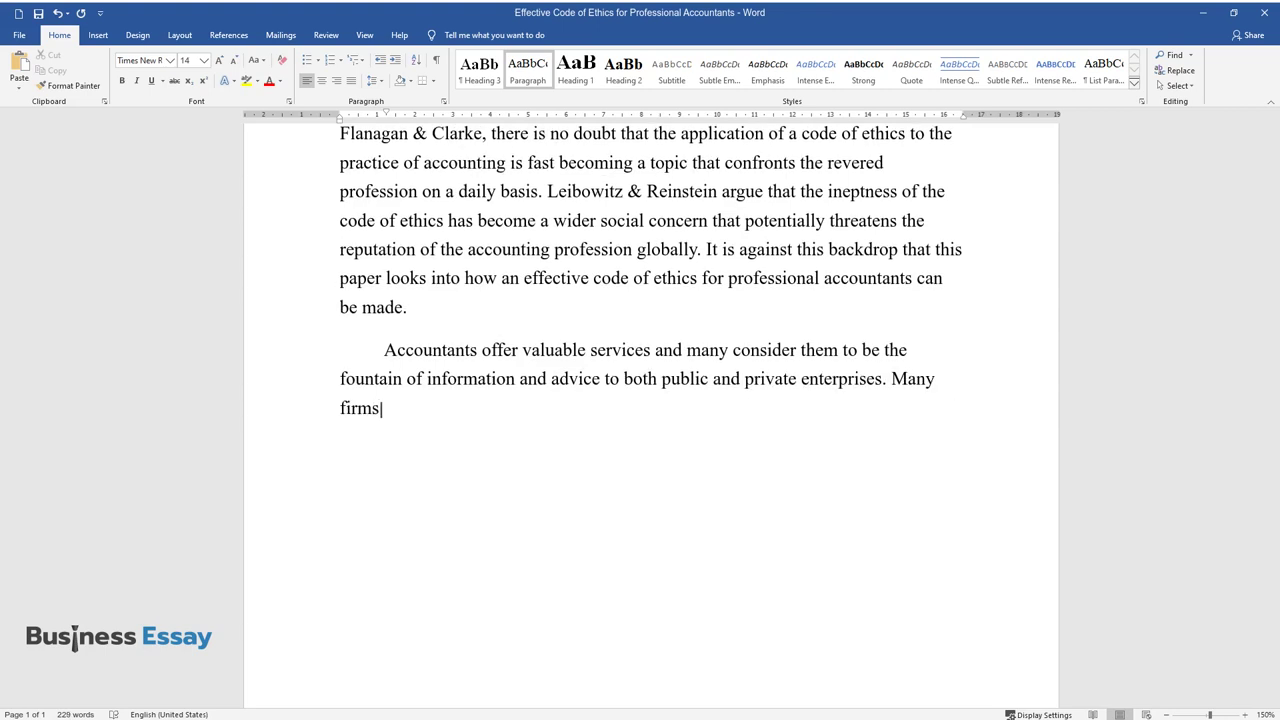
text(r trust in accountants to)
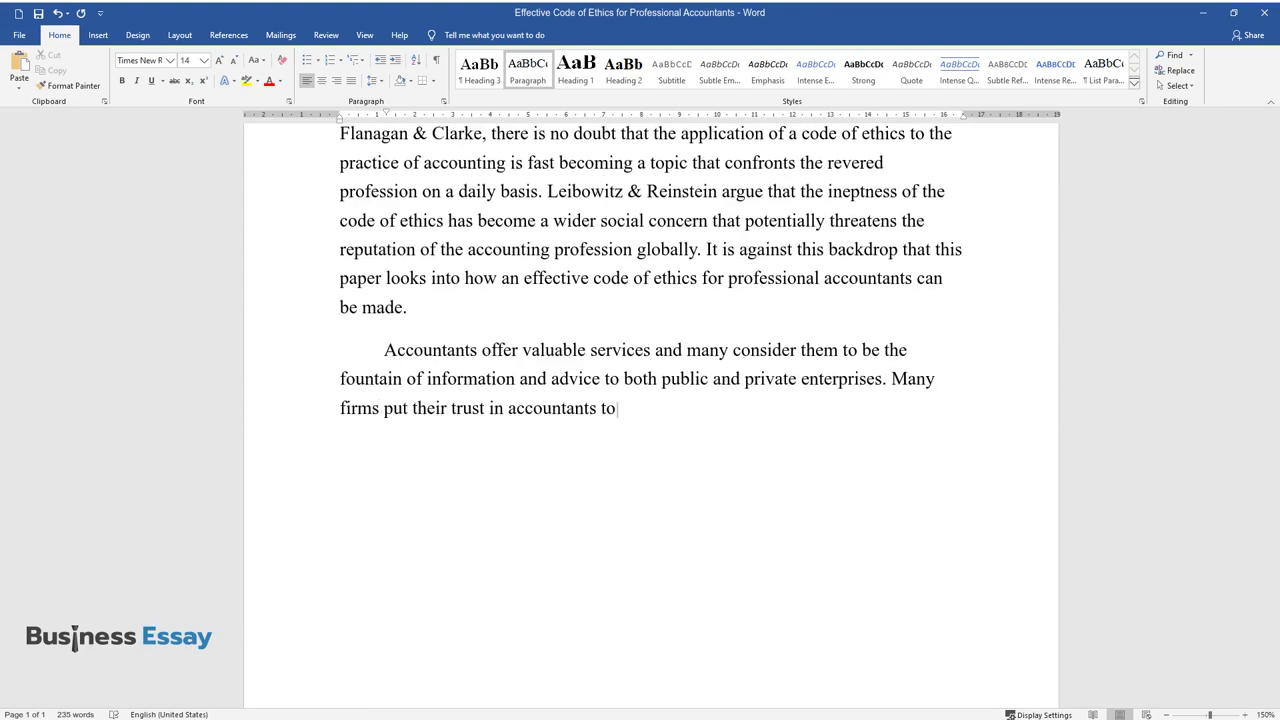
text( provide critical and often confi)
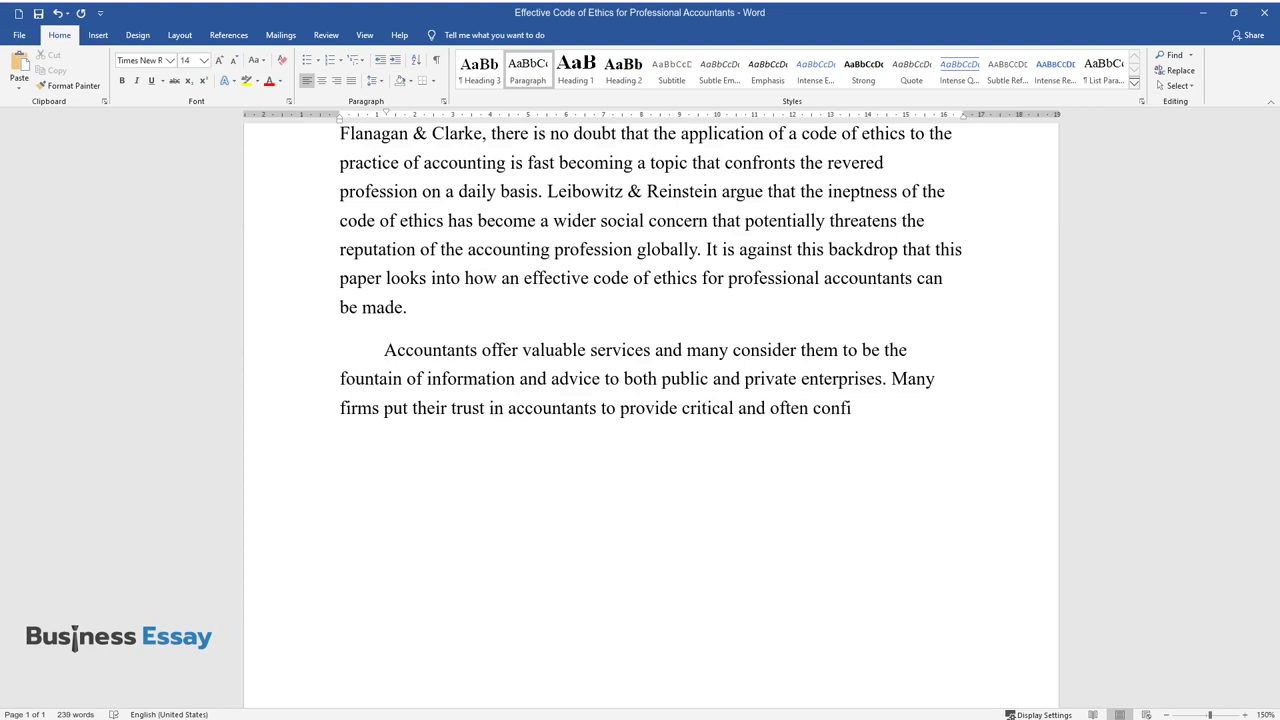
text(dential services such as taxation, )
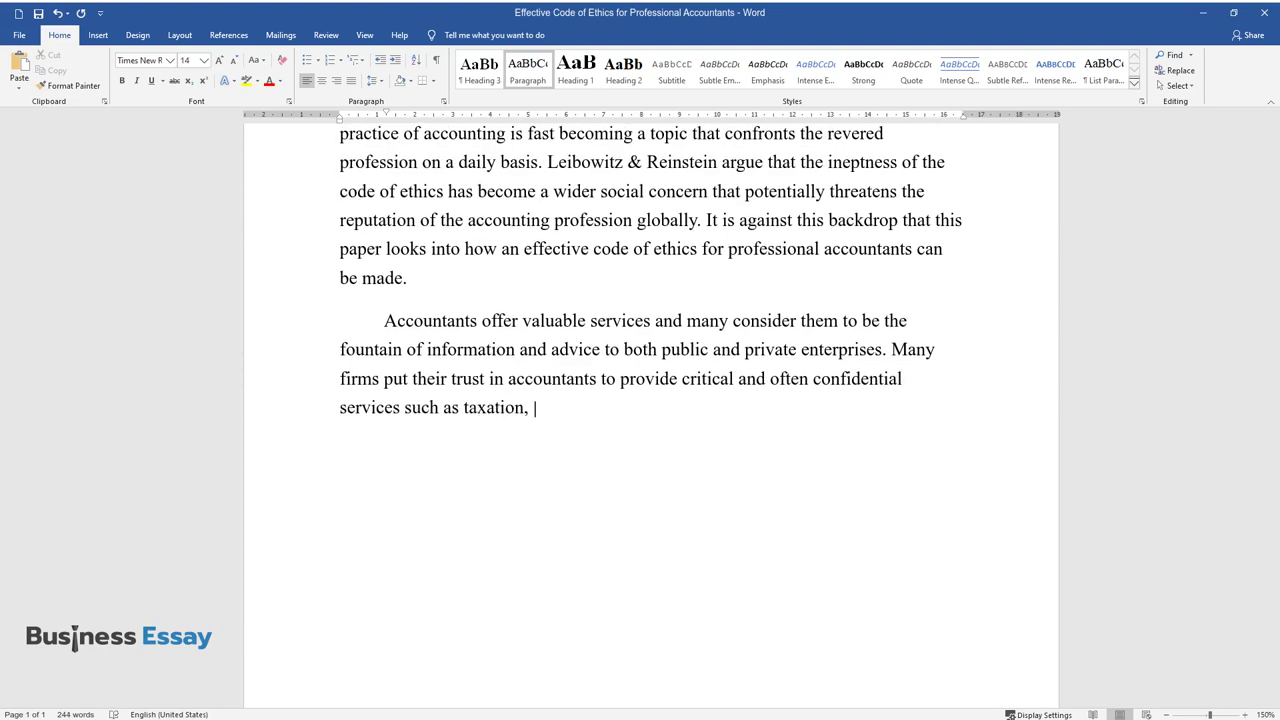
text(bookkeeping, auditing, and attesta)
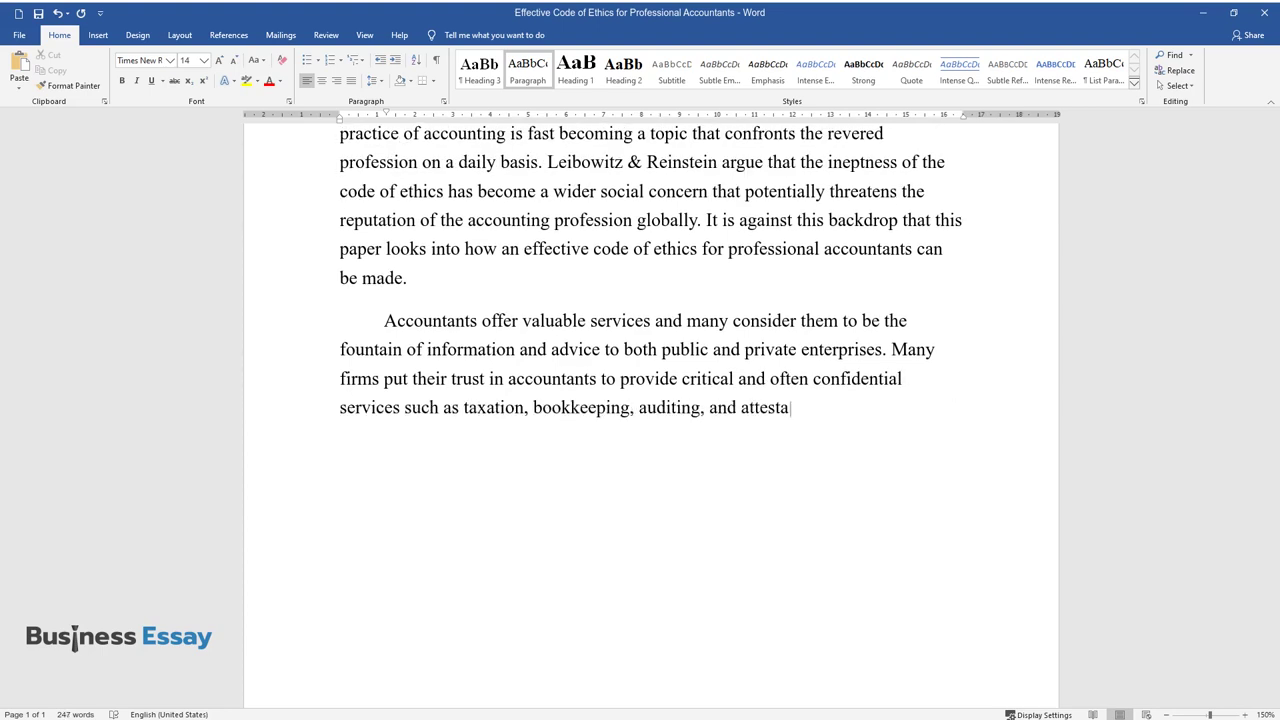
text(tion. As such, accountants must always be honest, )
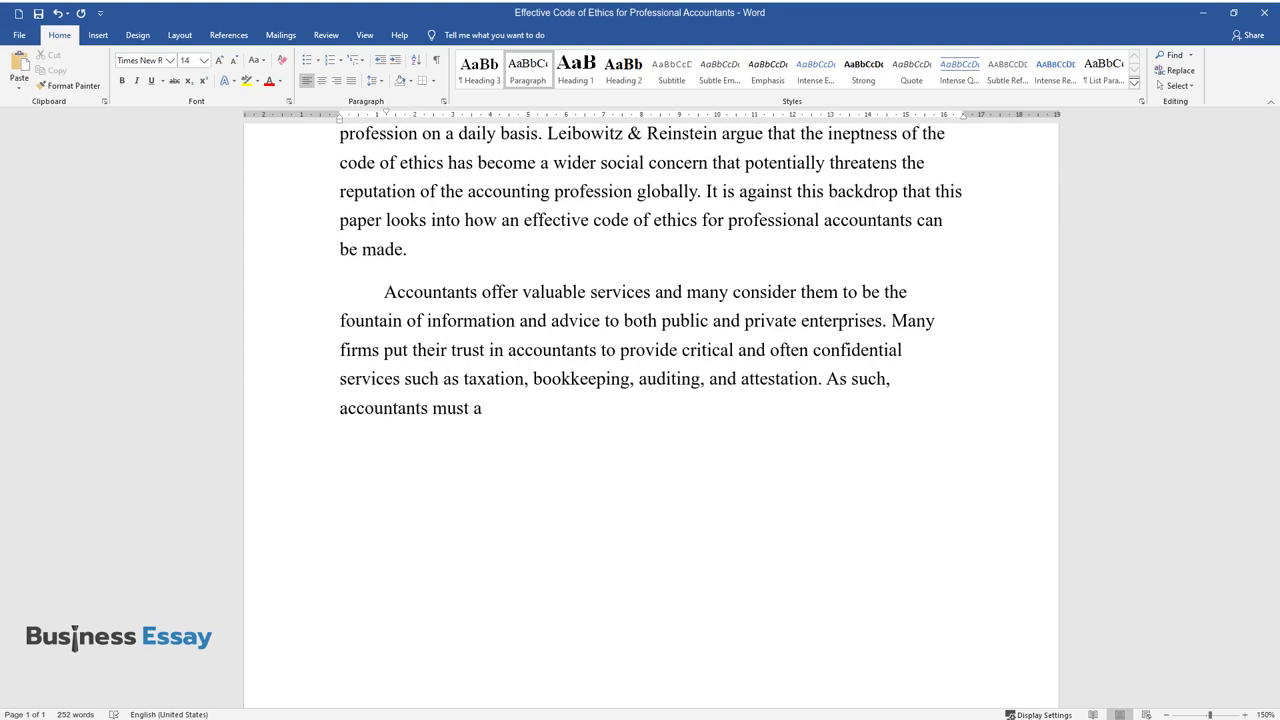
text(technically compe)
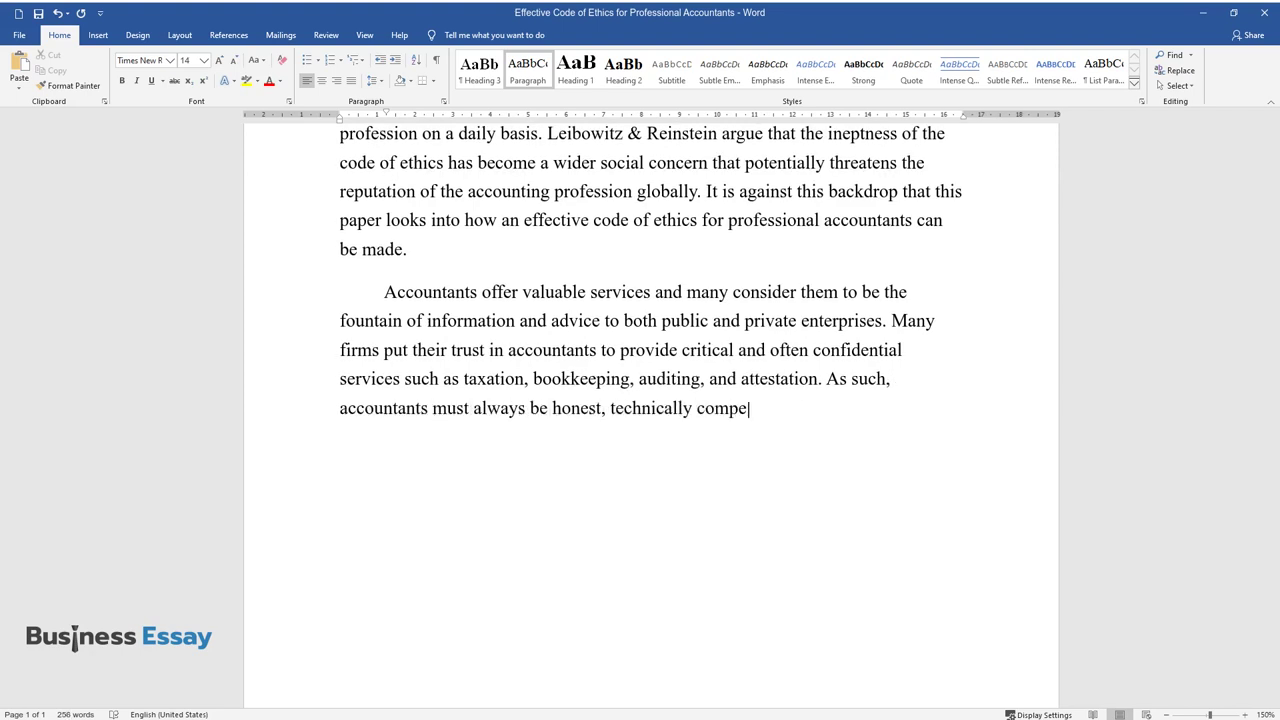
text(tent, and fair, not mentioning the)
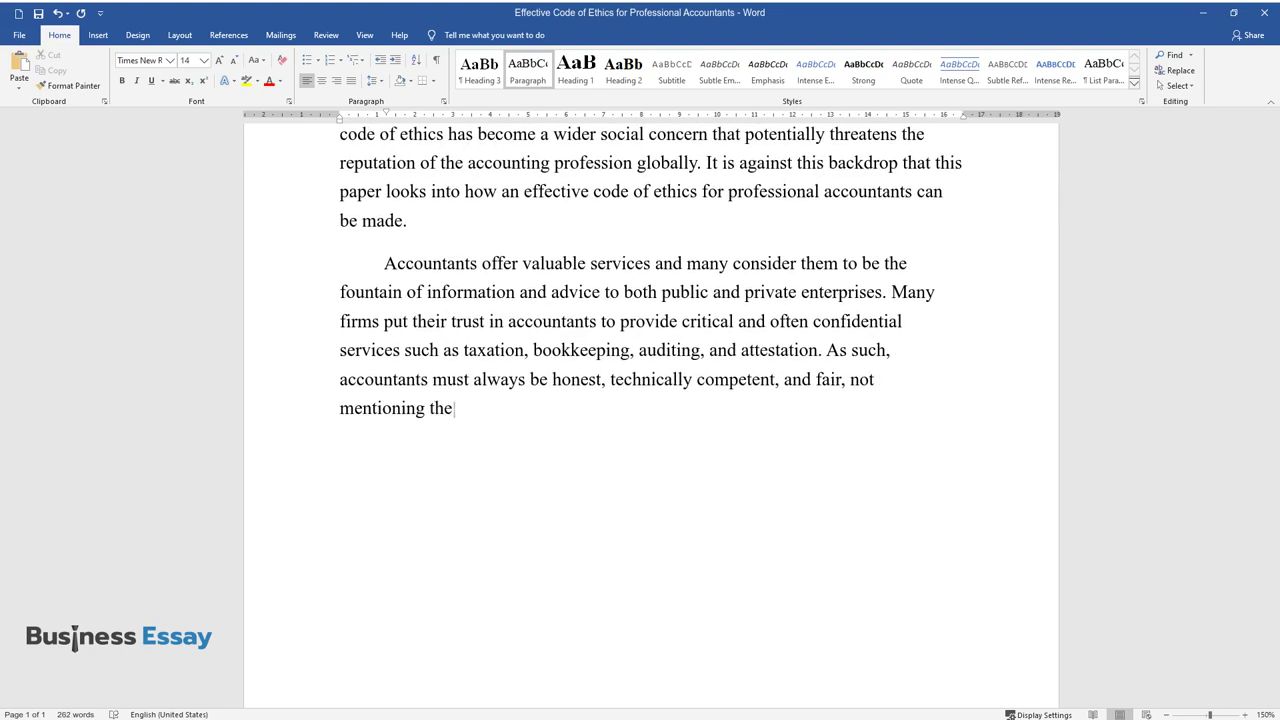
text( fact that they must exercise the)
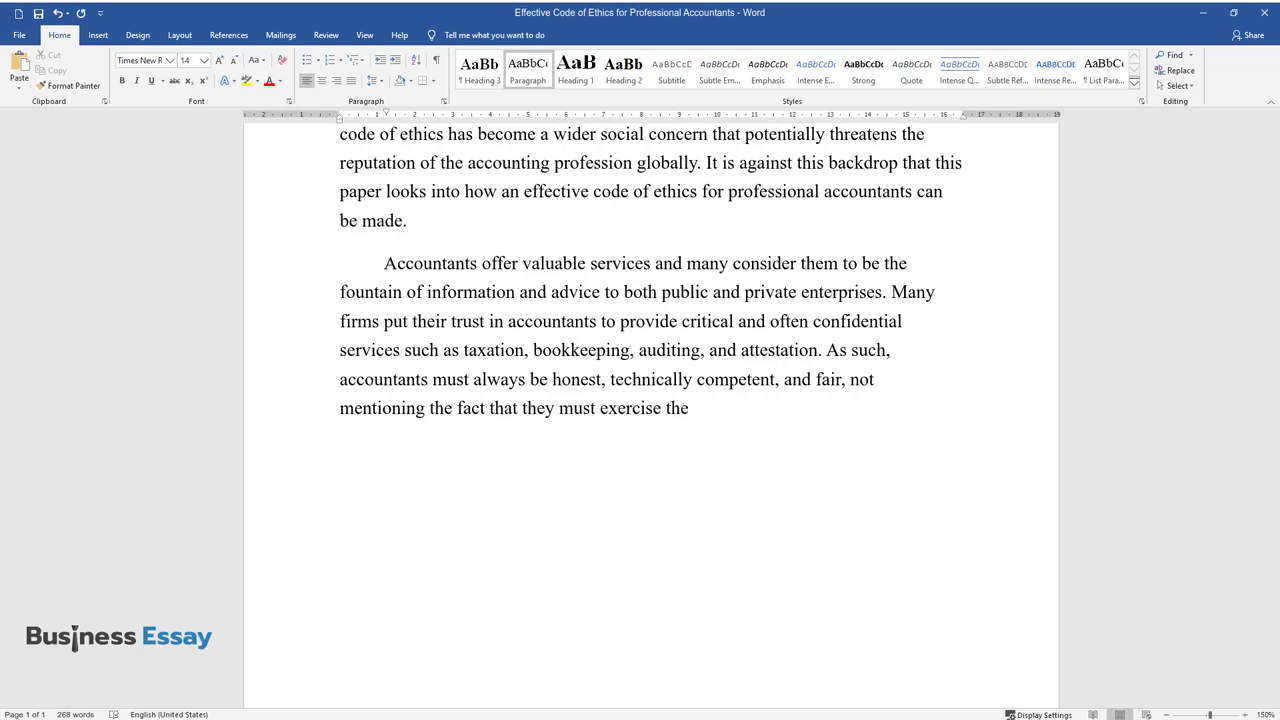
text( highest ethical standards. This ca)
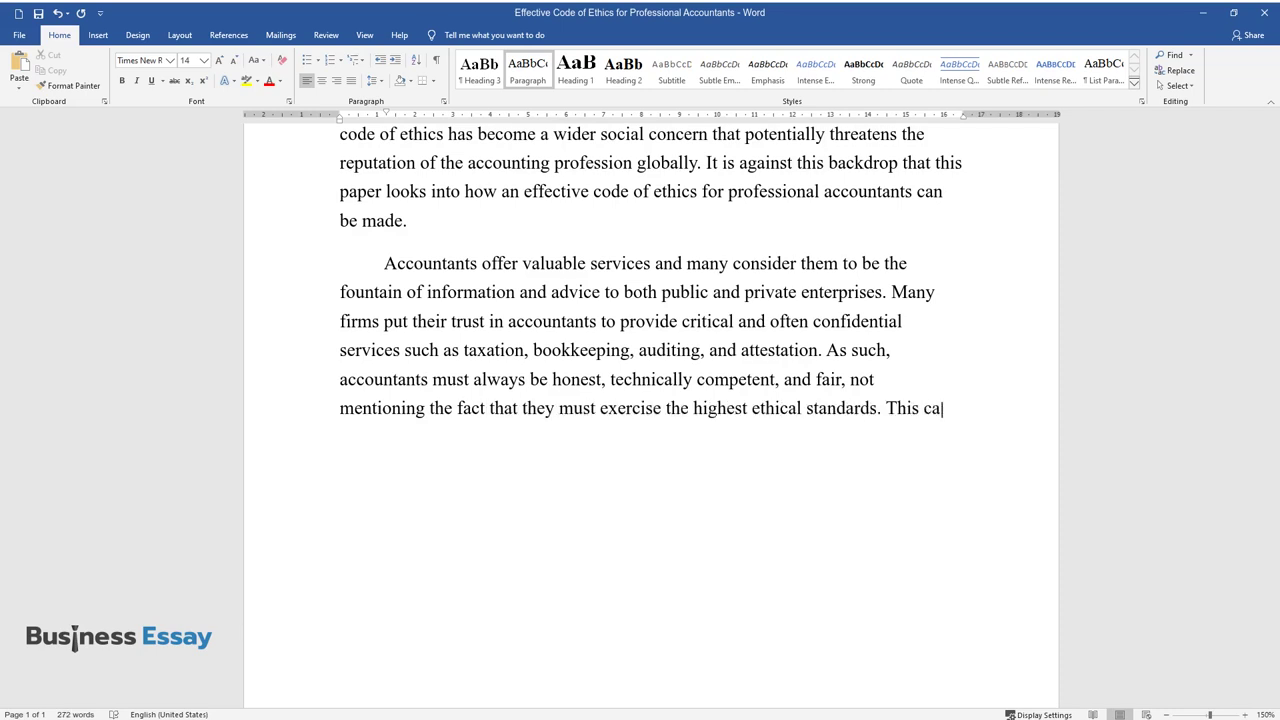
text(n only be achieved by adh)
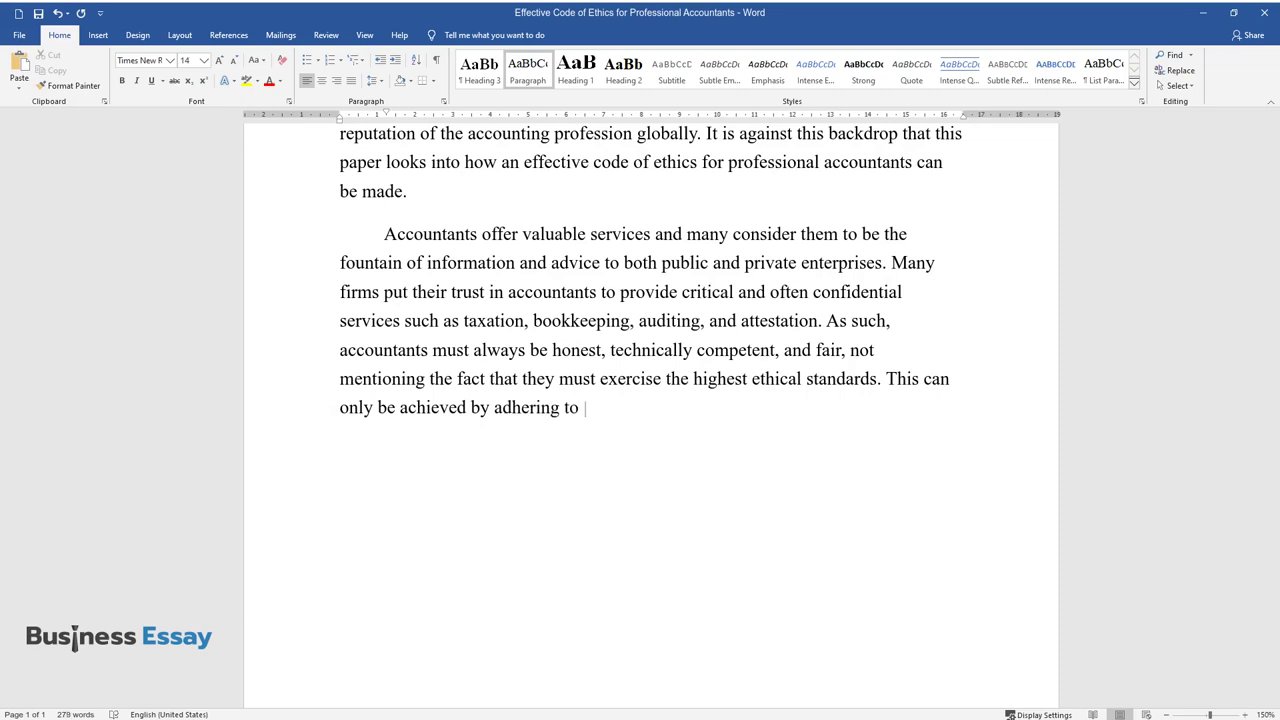
text(ering to a strict code of ethics. However,)
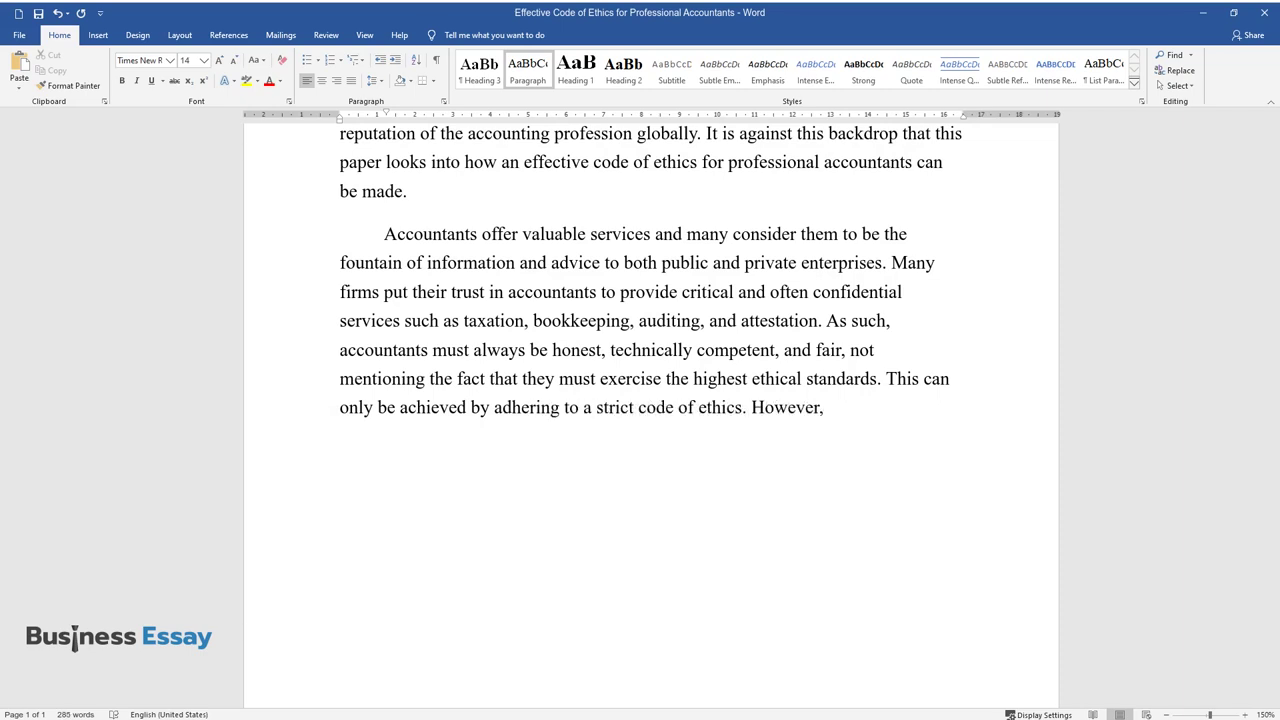
text( according to Orin, some of the codes governing this)
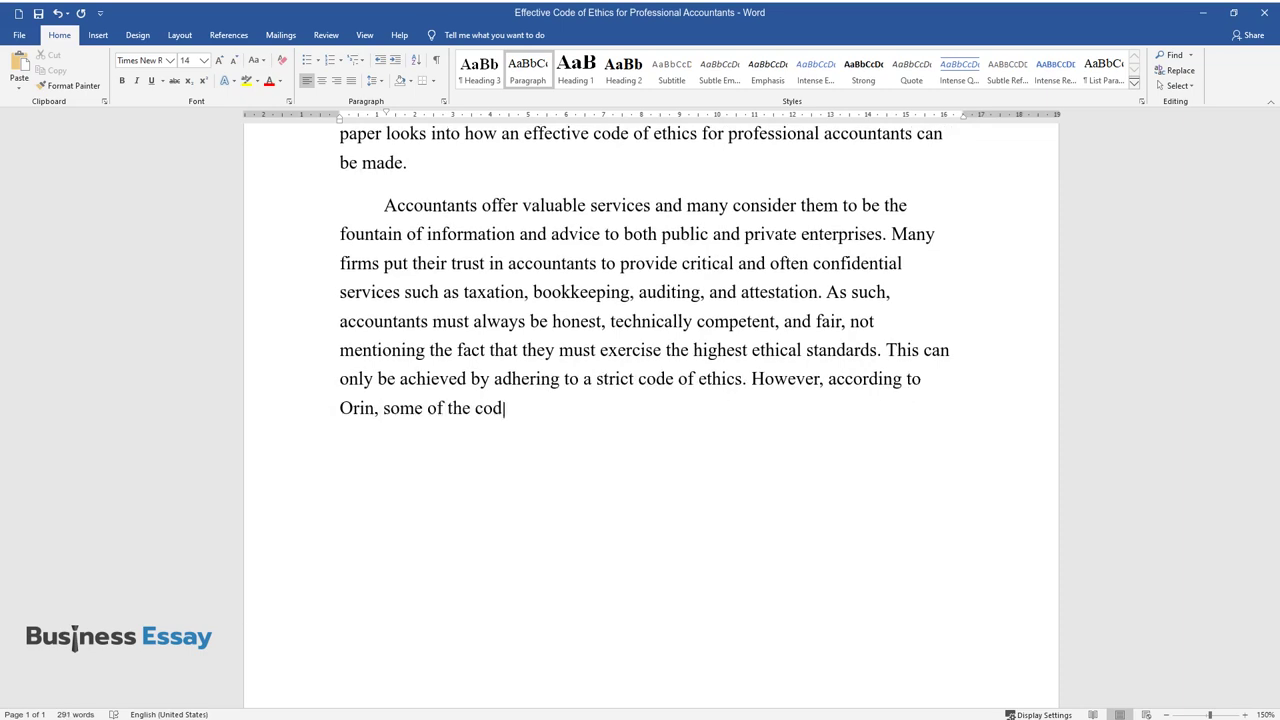
text( profession have )
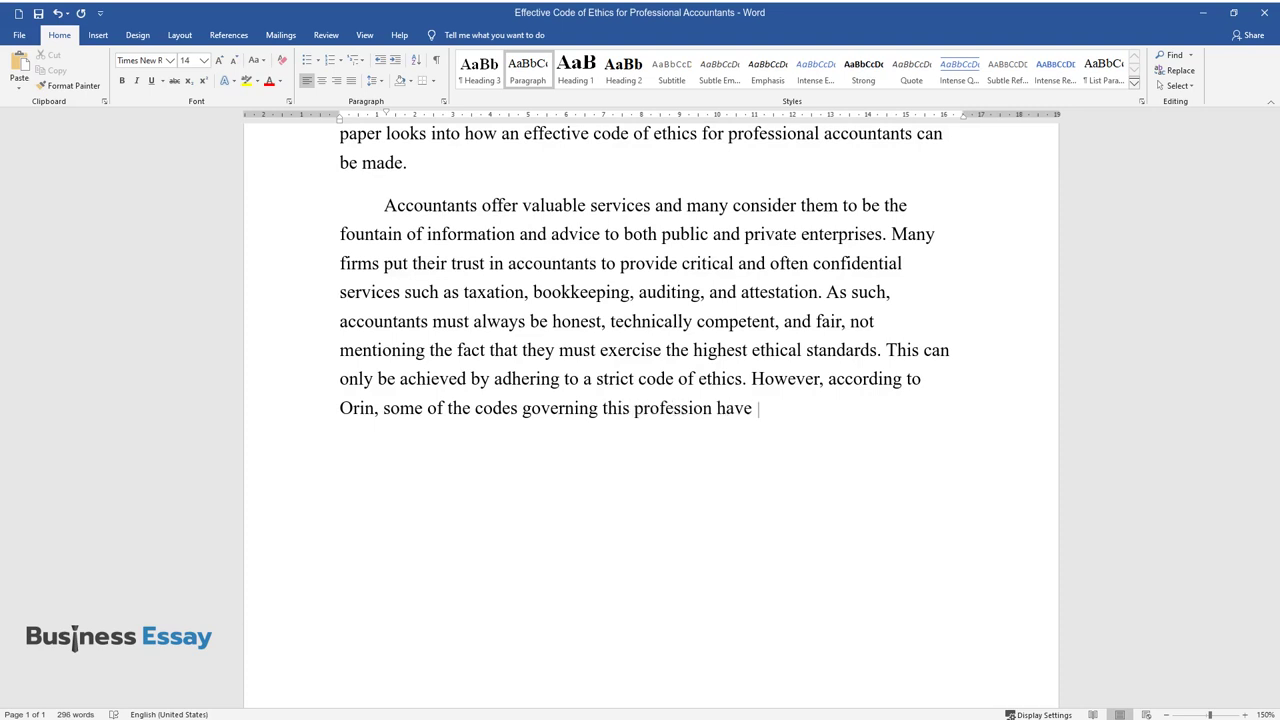
text(loopholes that expose them to abus)
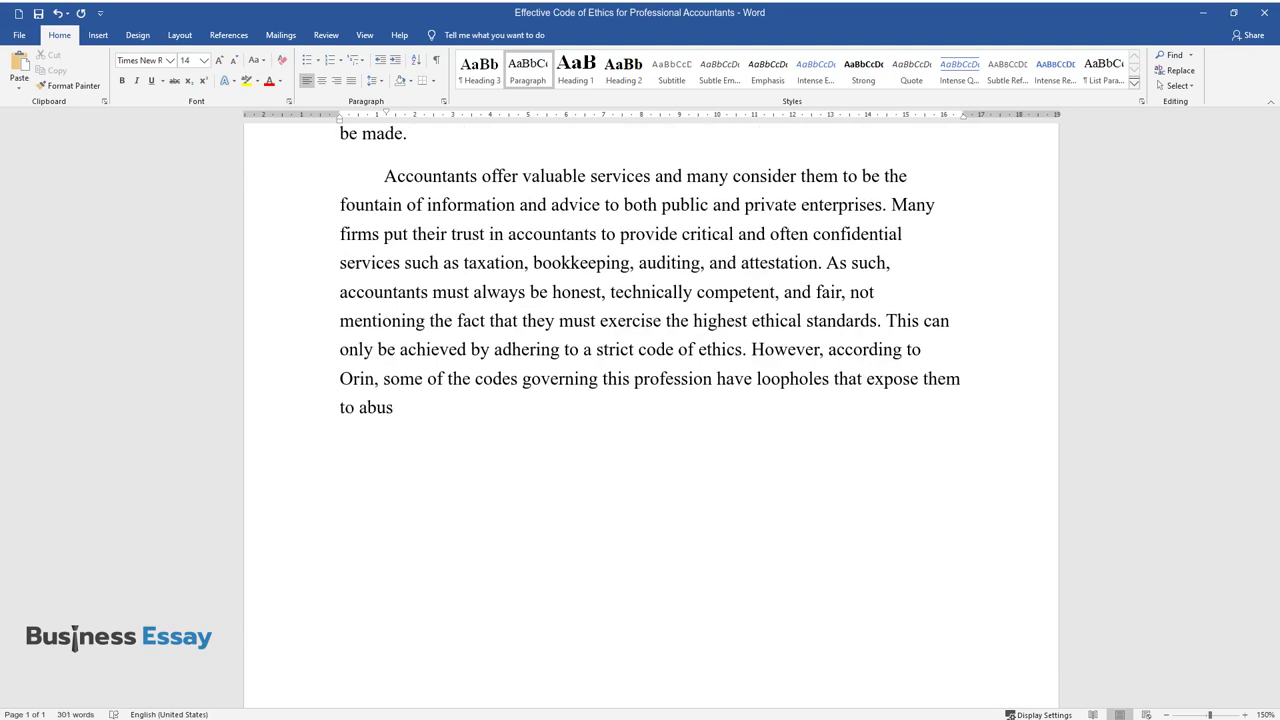
text(e. Below, some of the measures th)
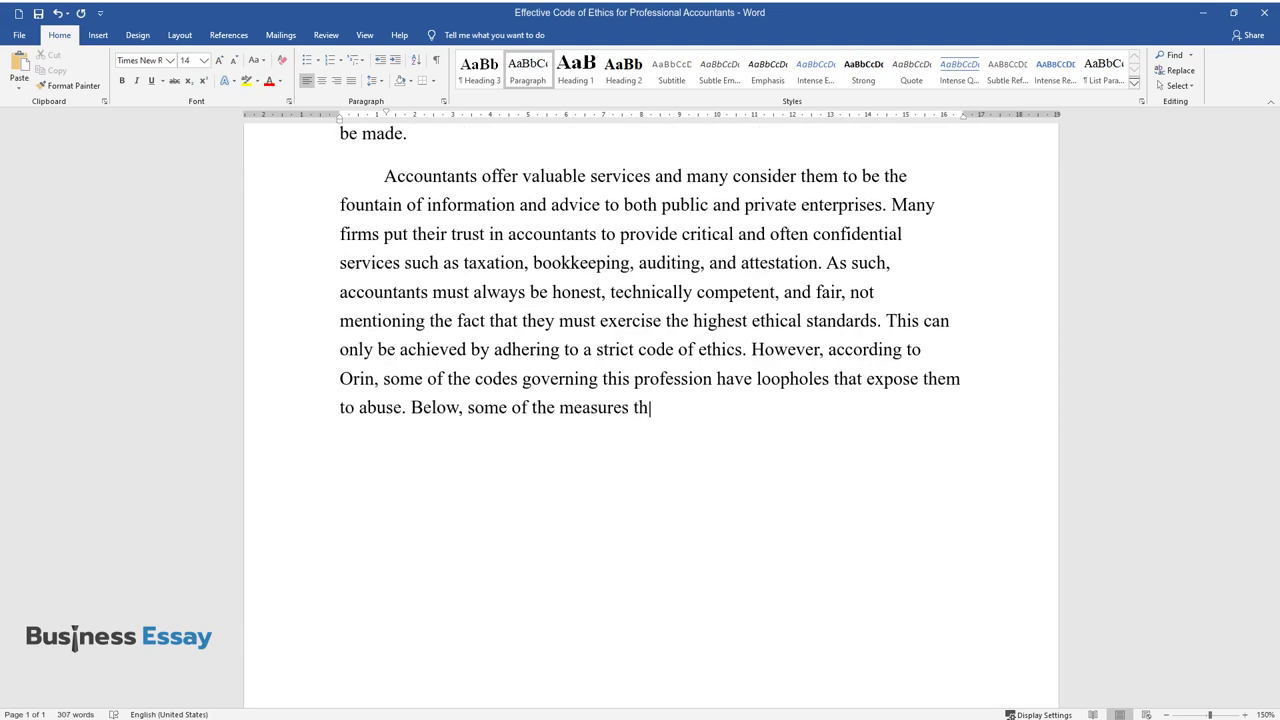
text(at must be included in designing a)
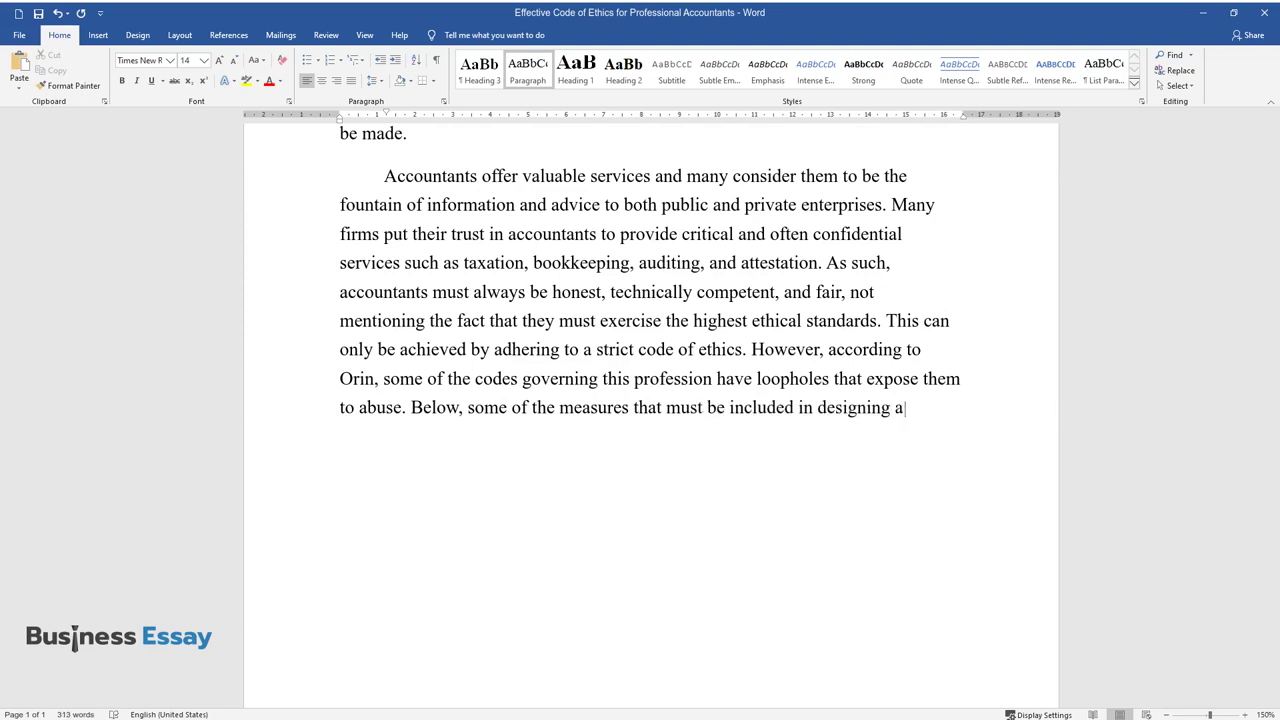
text(n effective code of ethics for pro)
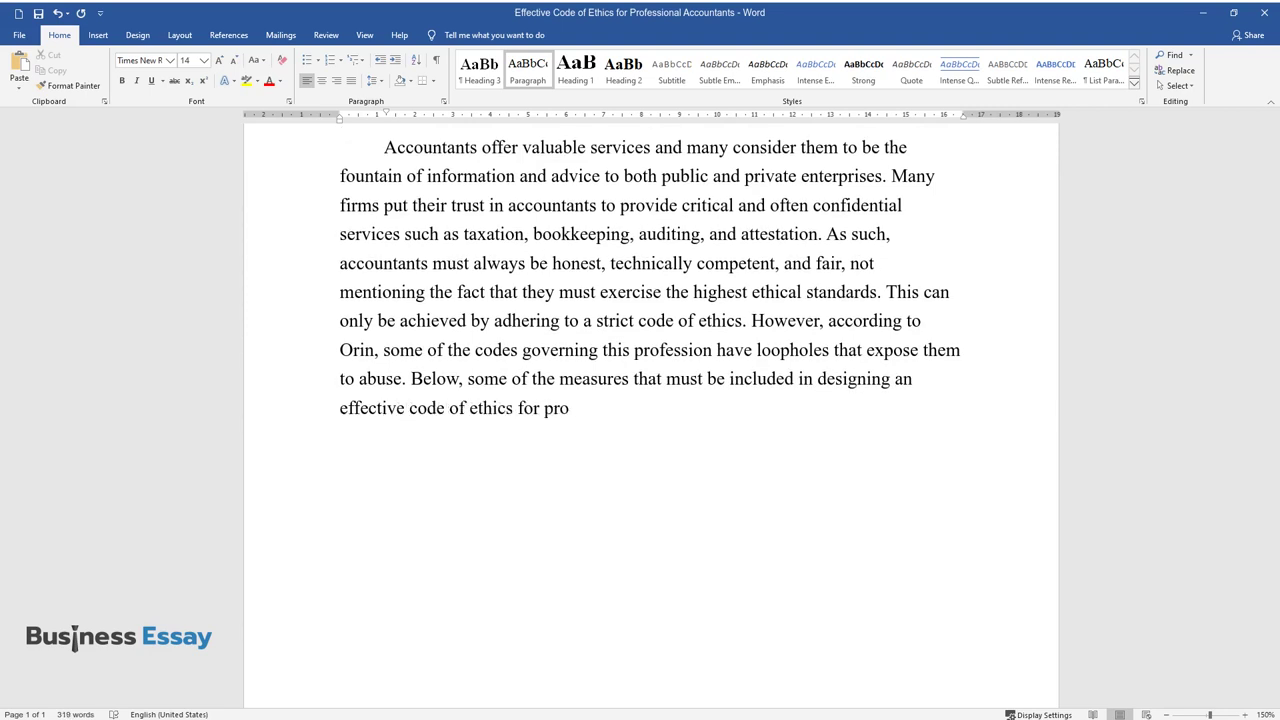
text(fessional accountants are discusse)
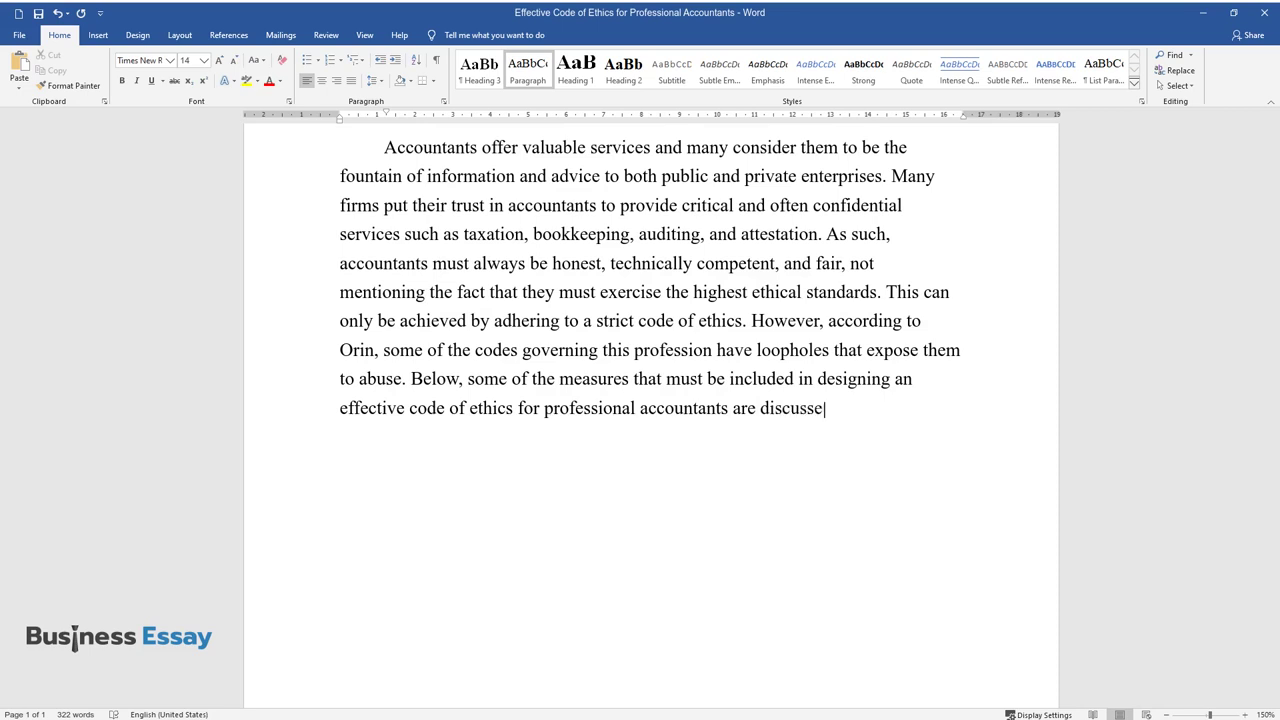
text(d.)
key(Return)
Step: Type the 'First, an effective code of ethics' paragraph, ending with the quote '...gain and retain public trust'
text(First, an ef)
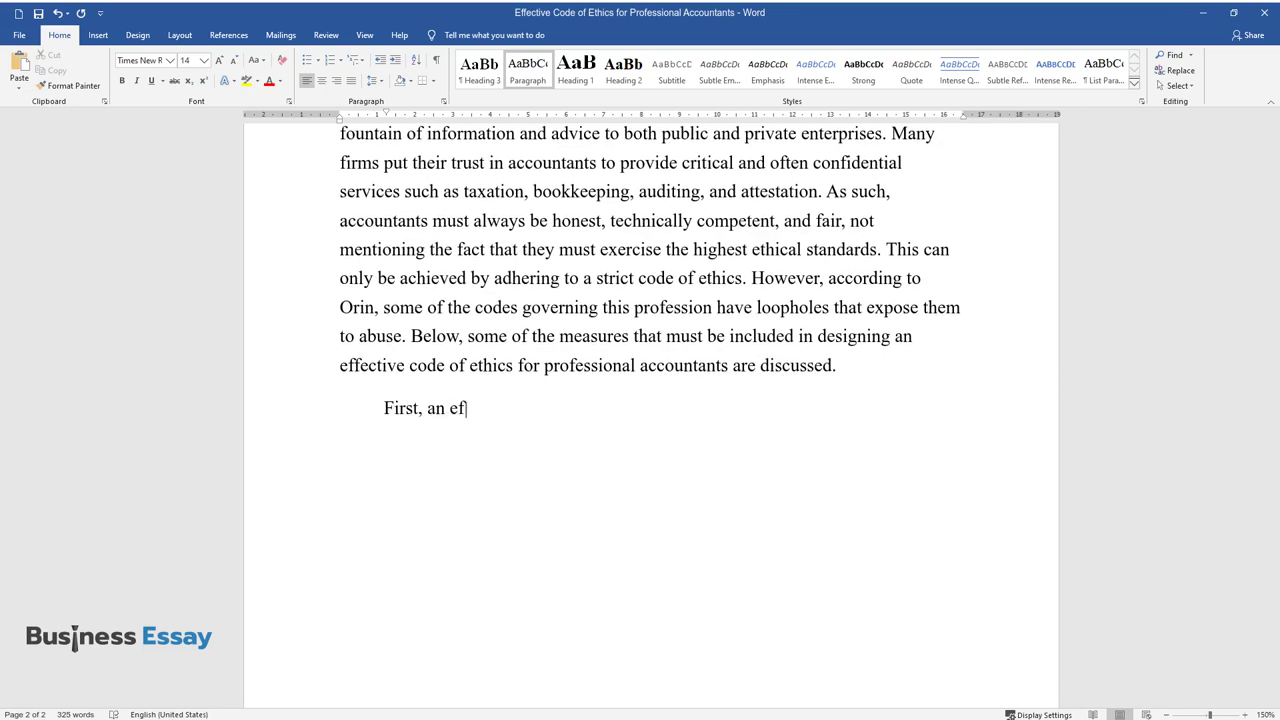
text(fective code of ethics must lay gre)
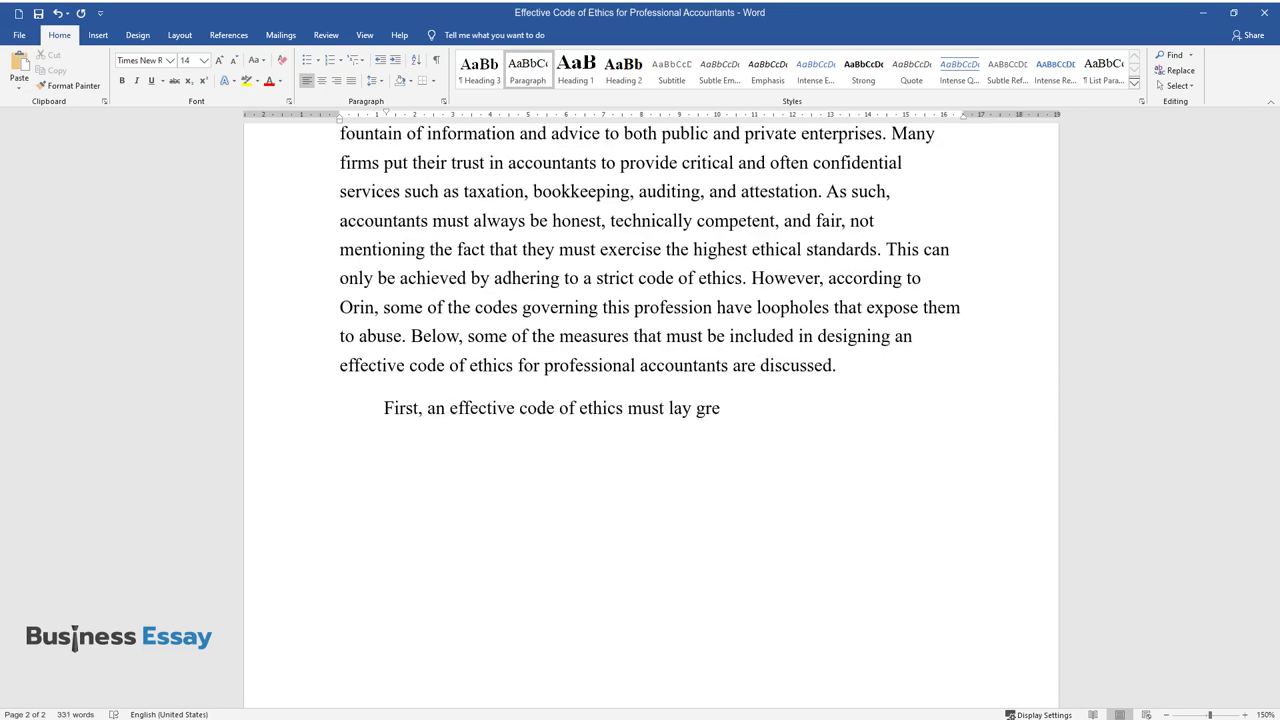
text(at emphasis on the development and )
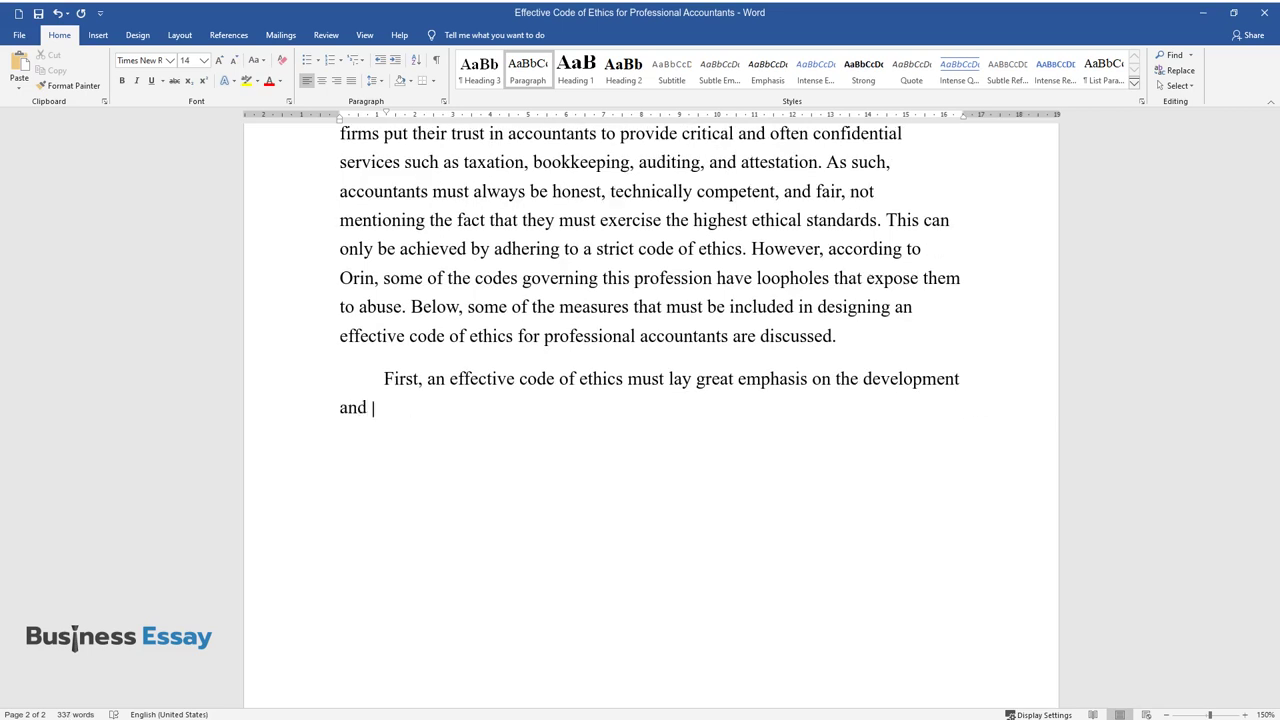
text(actualization of principles such a)
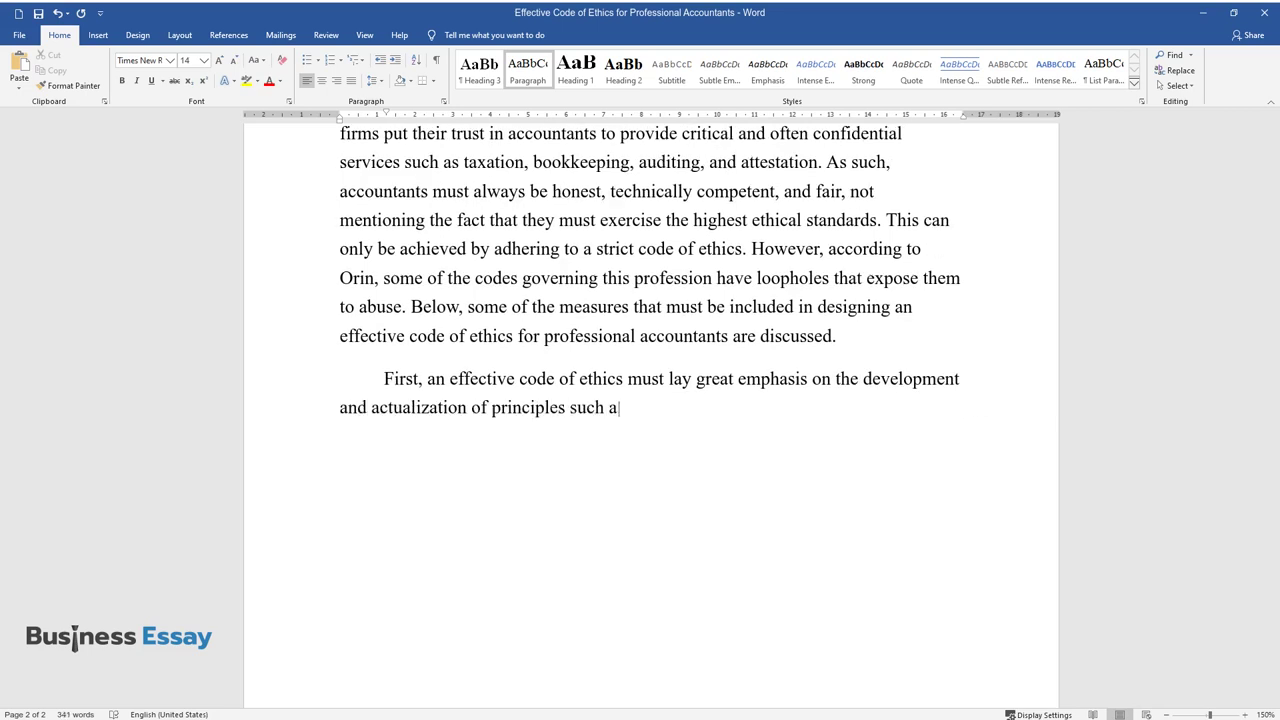
text(s independence, integrity, objectiv)
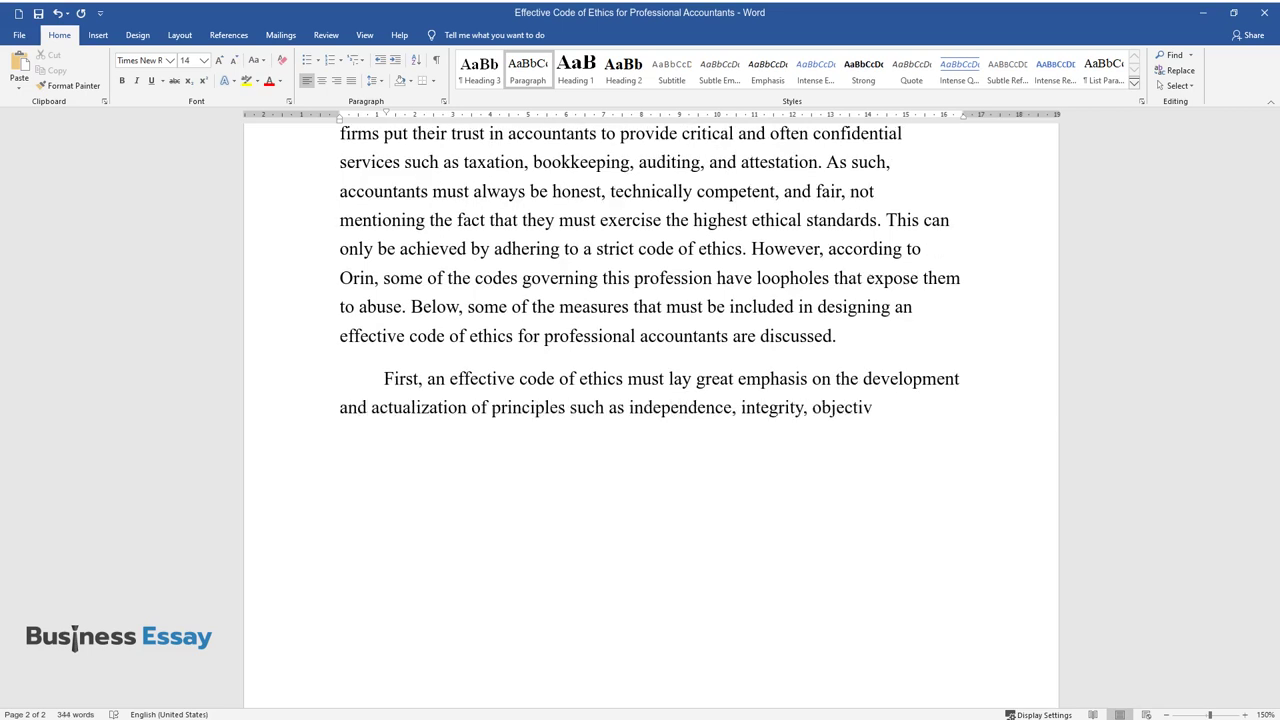
text(ity, and competence among)
text( the acco)
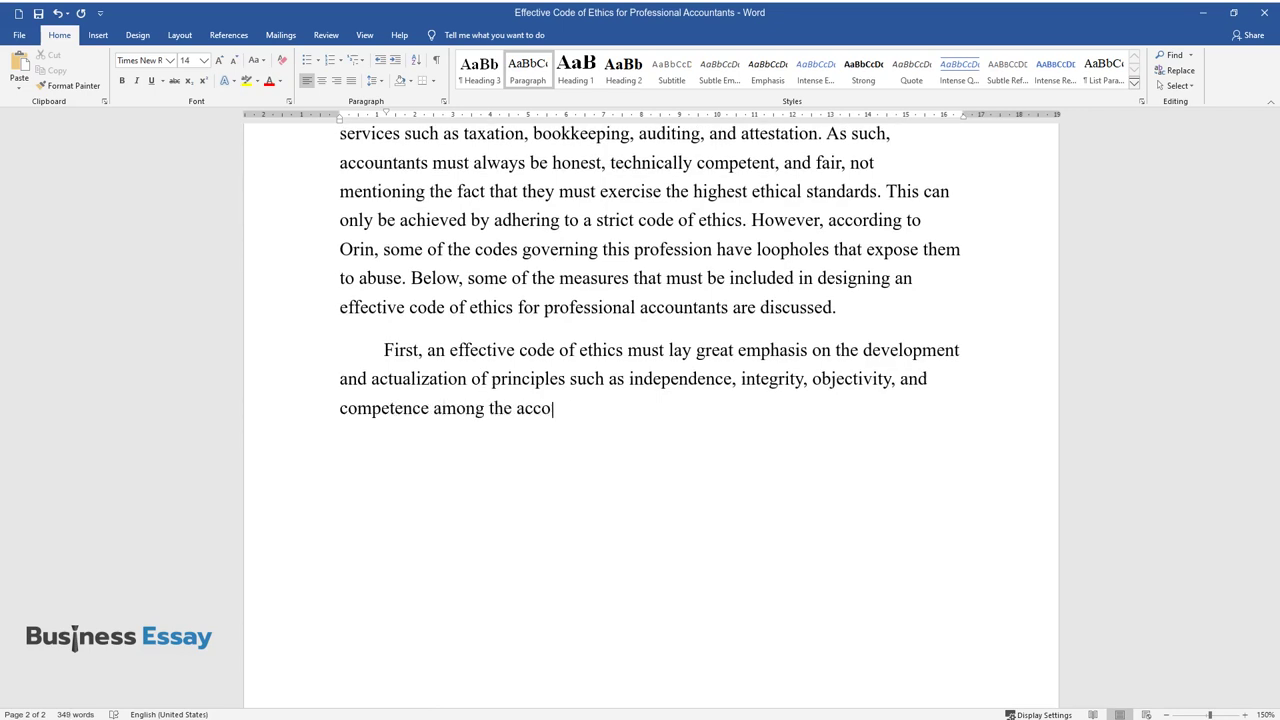
text(unting professionals rather than em)
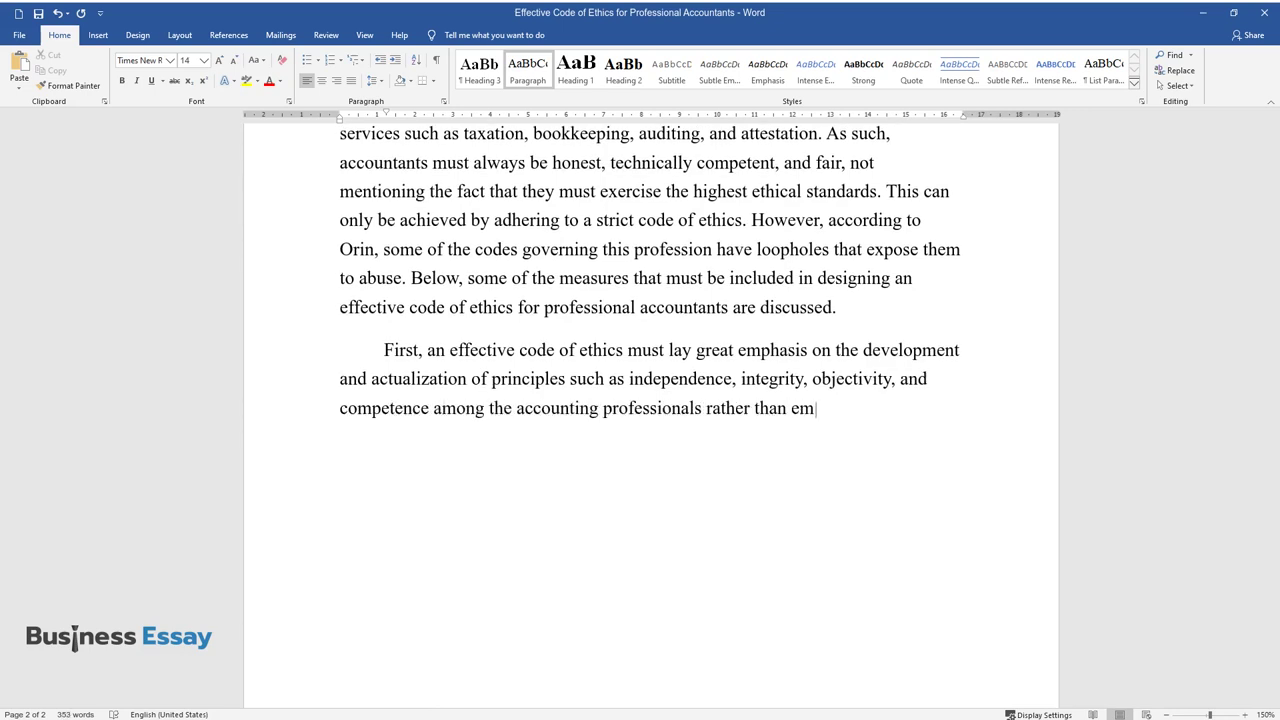
text(phasizing the numerous ru)
text(les that)
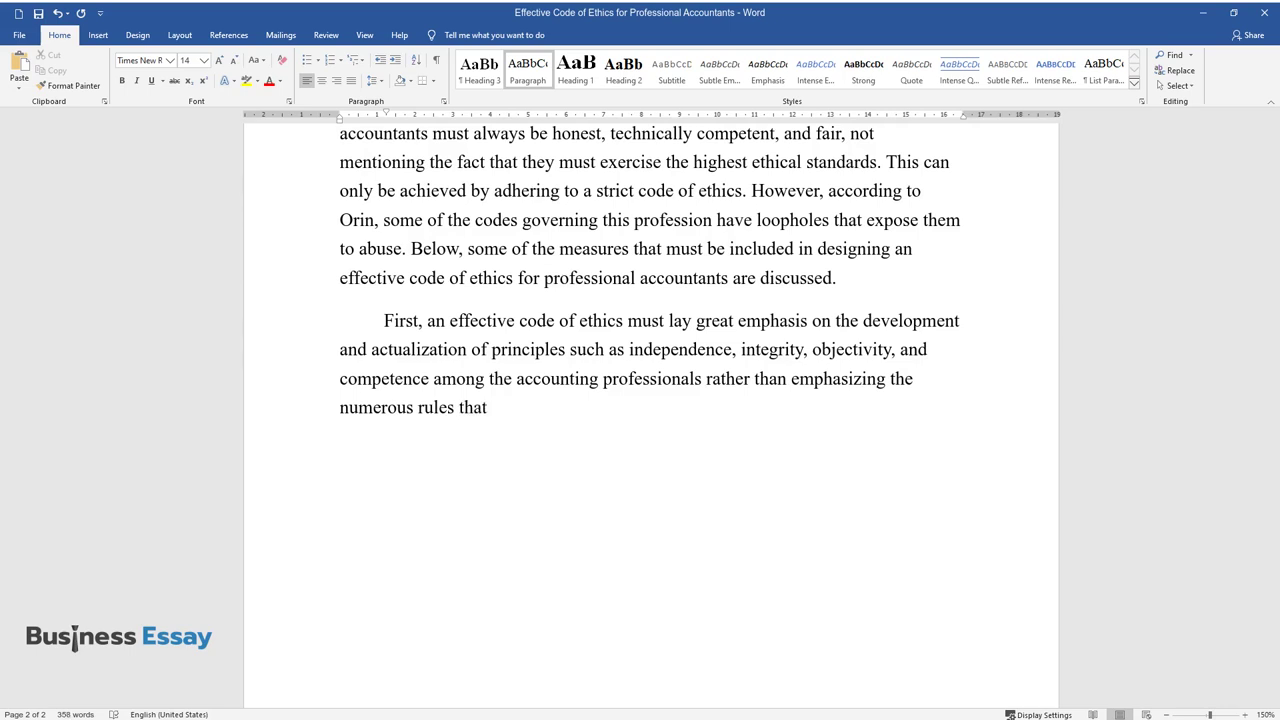
text( have come to be associated with man)
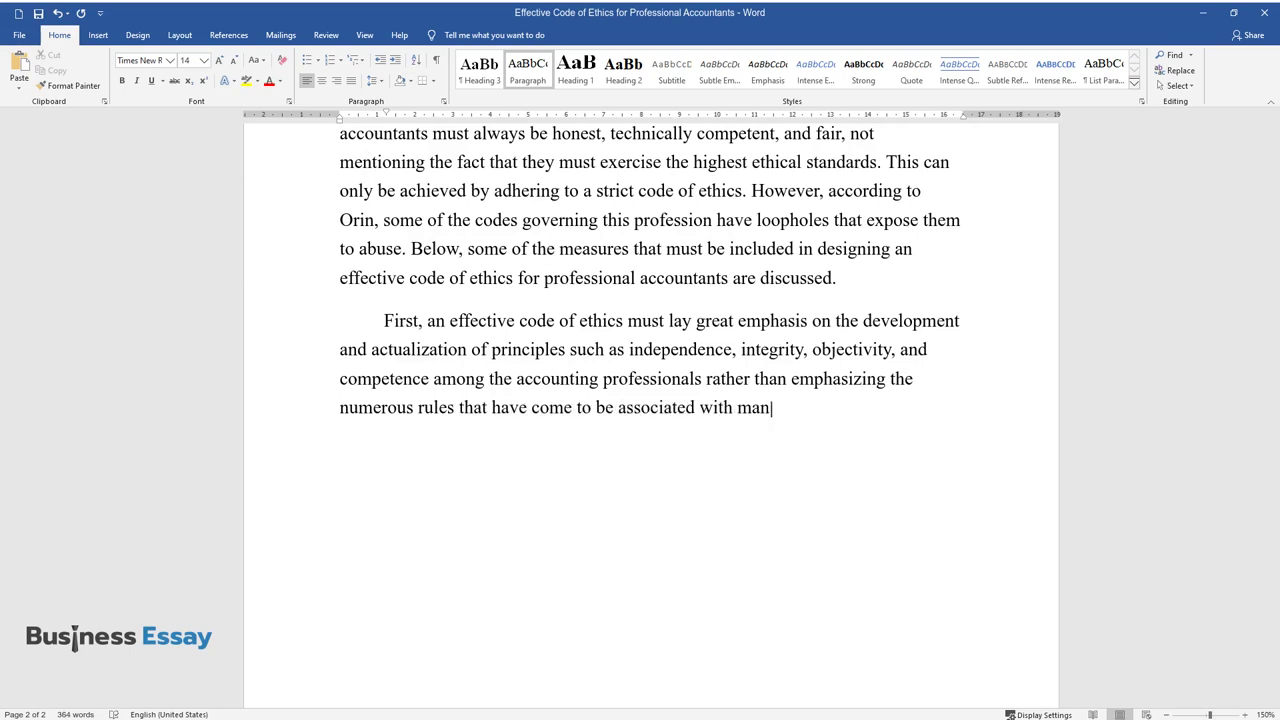
text(y codes of professional conduct governing accountant)
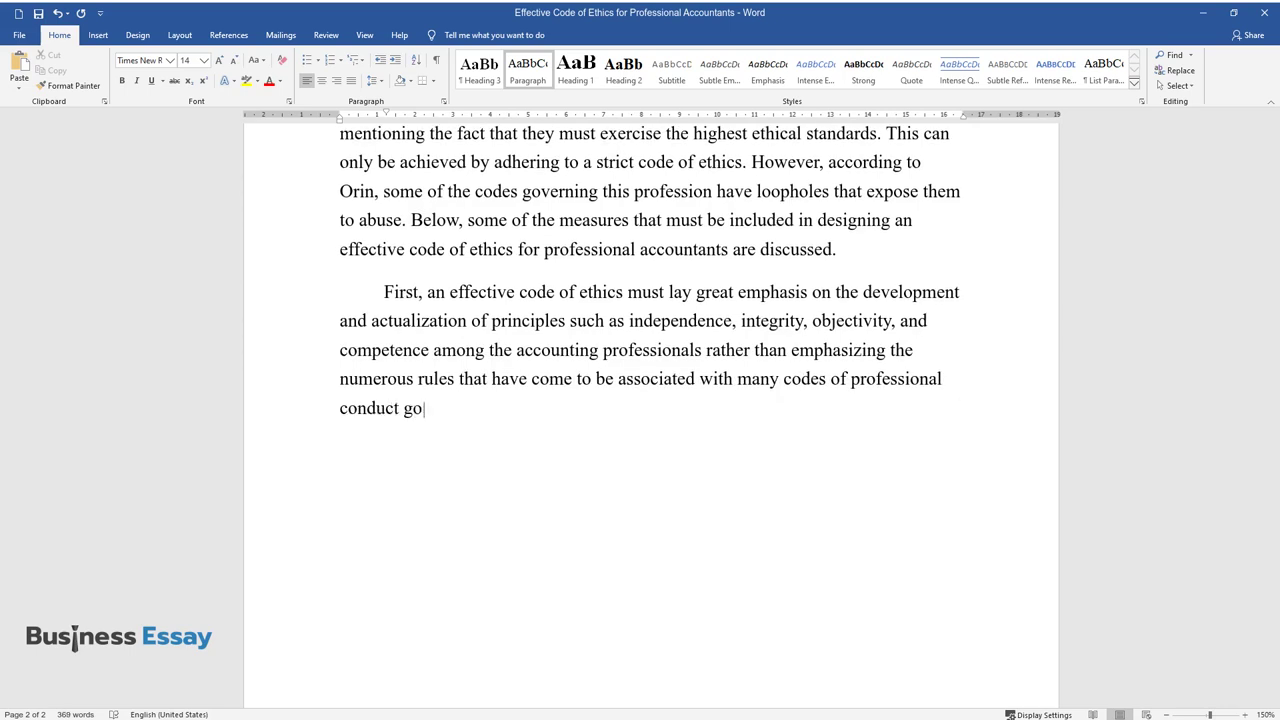
text(s in various fiel)
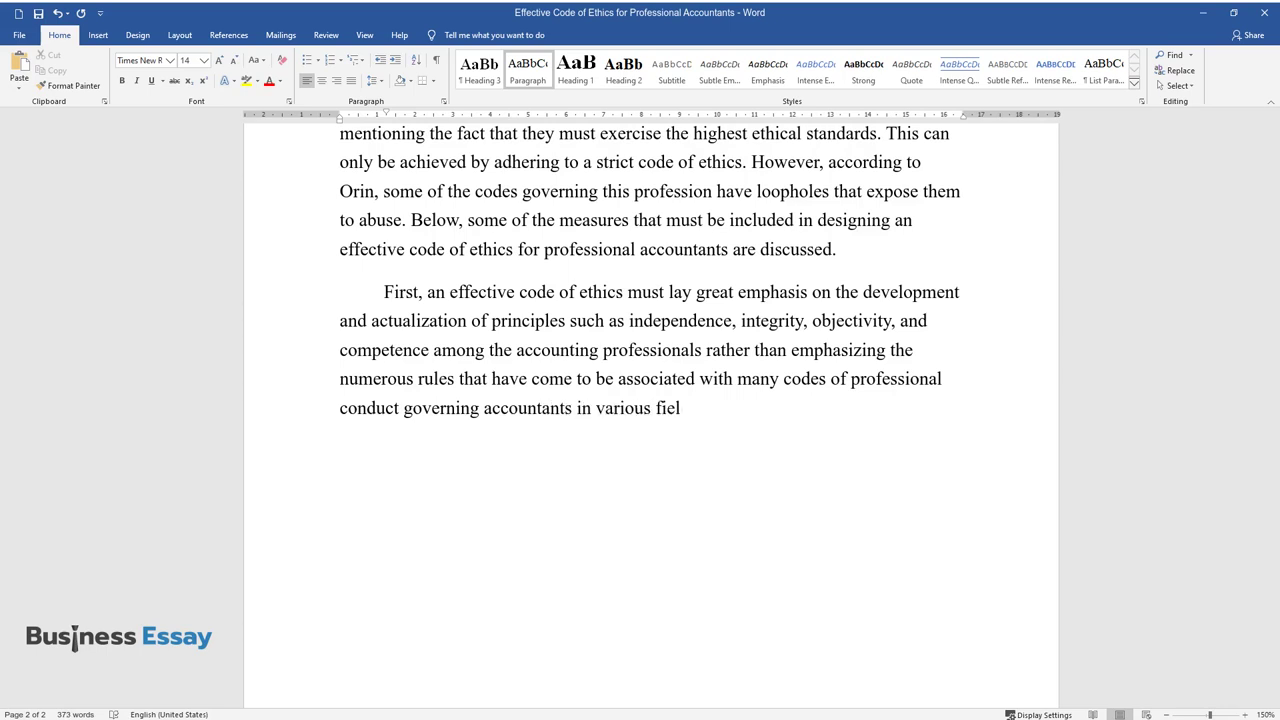
text(ds after years of interpretations.)
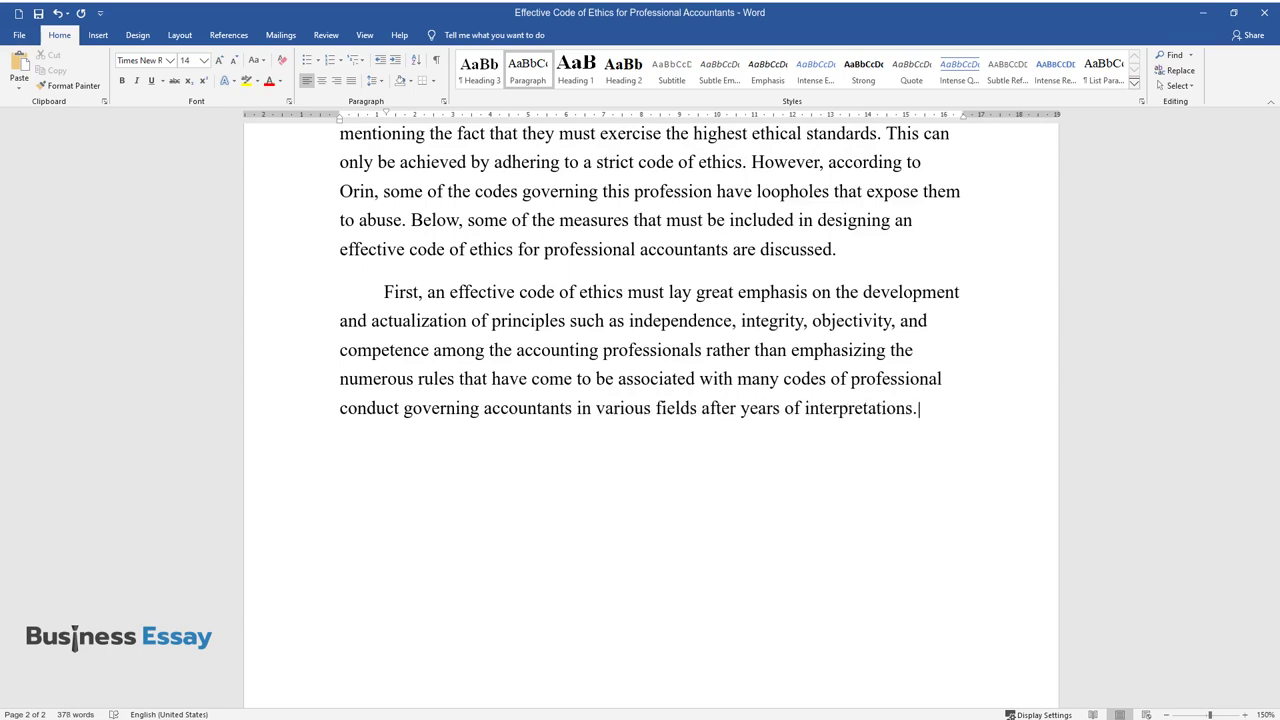
text( The AICPA1 Code of Professional Co)
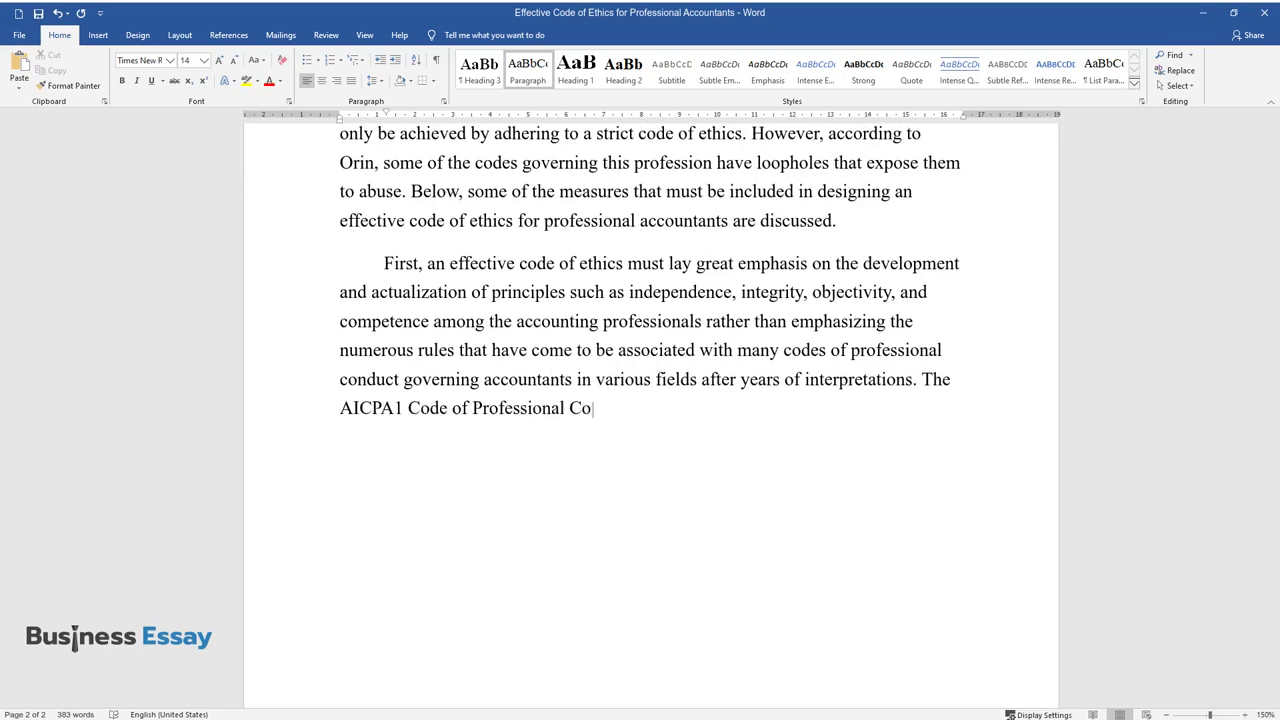
text(nduct, for instance, is made up of)
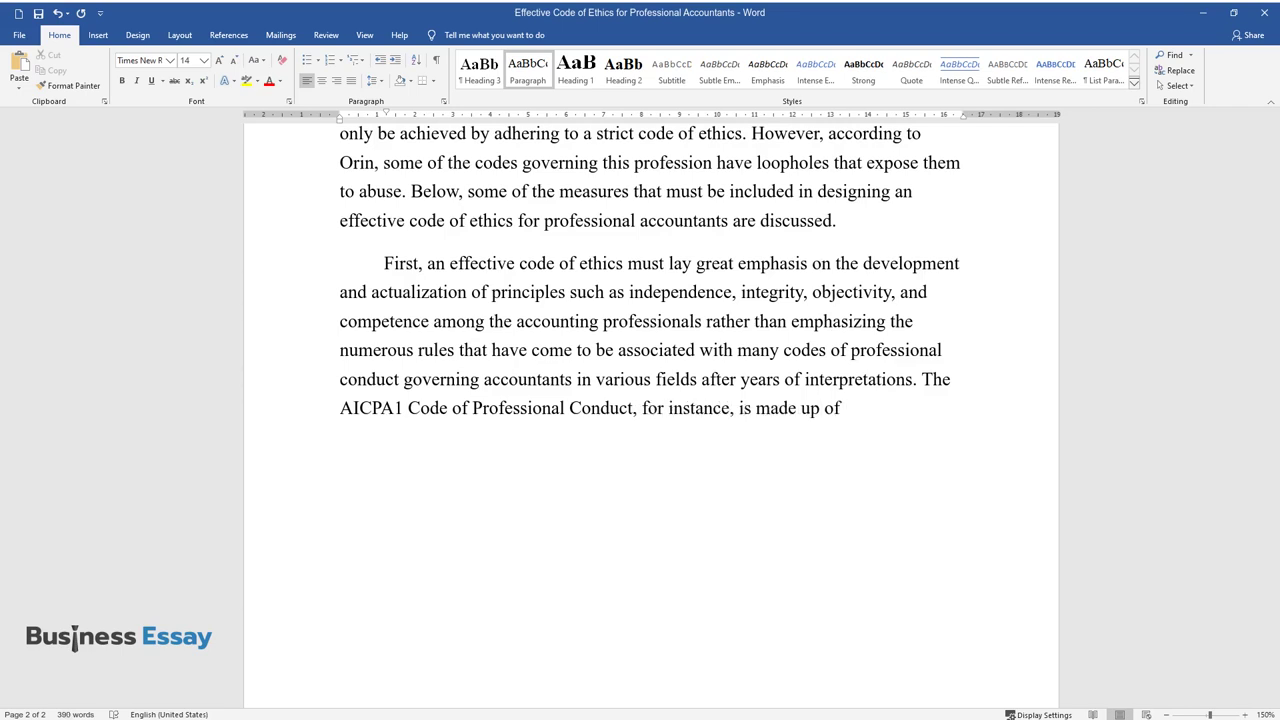
text( six “articles” which serve)
text( as the )
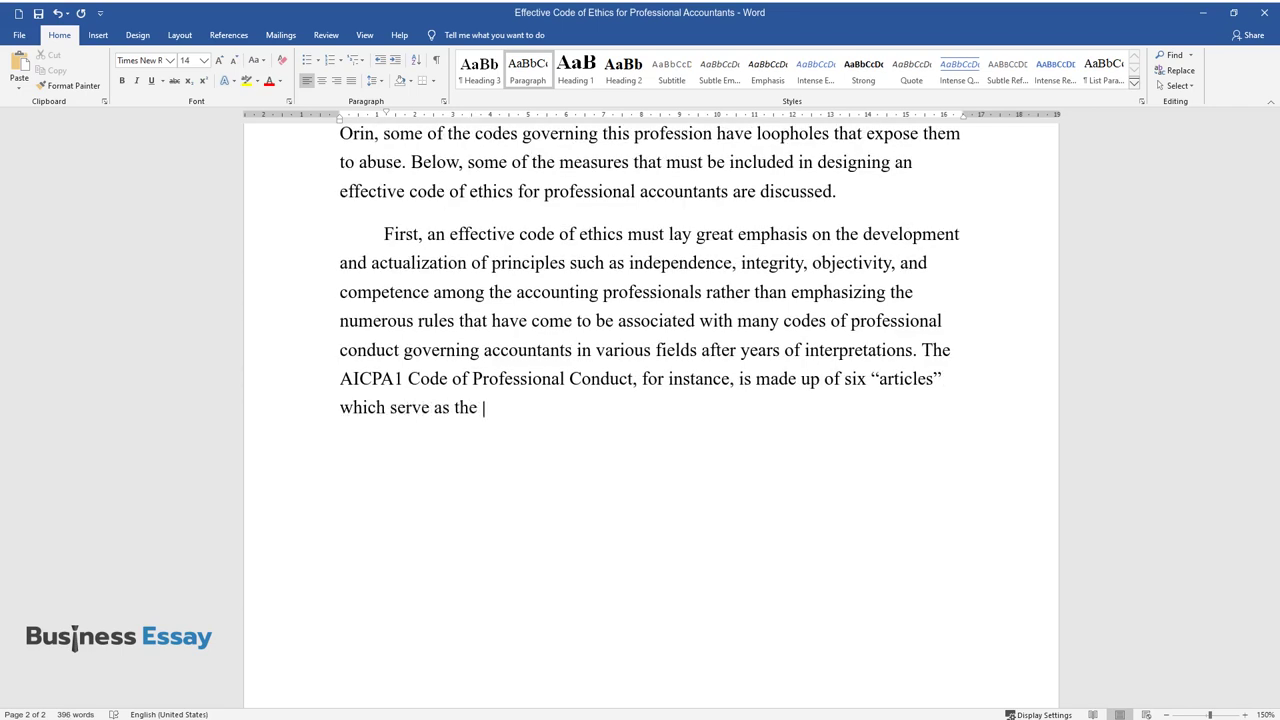
text(foundational principles of the cod)
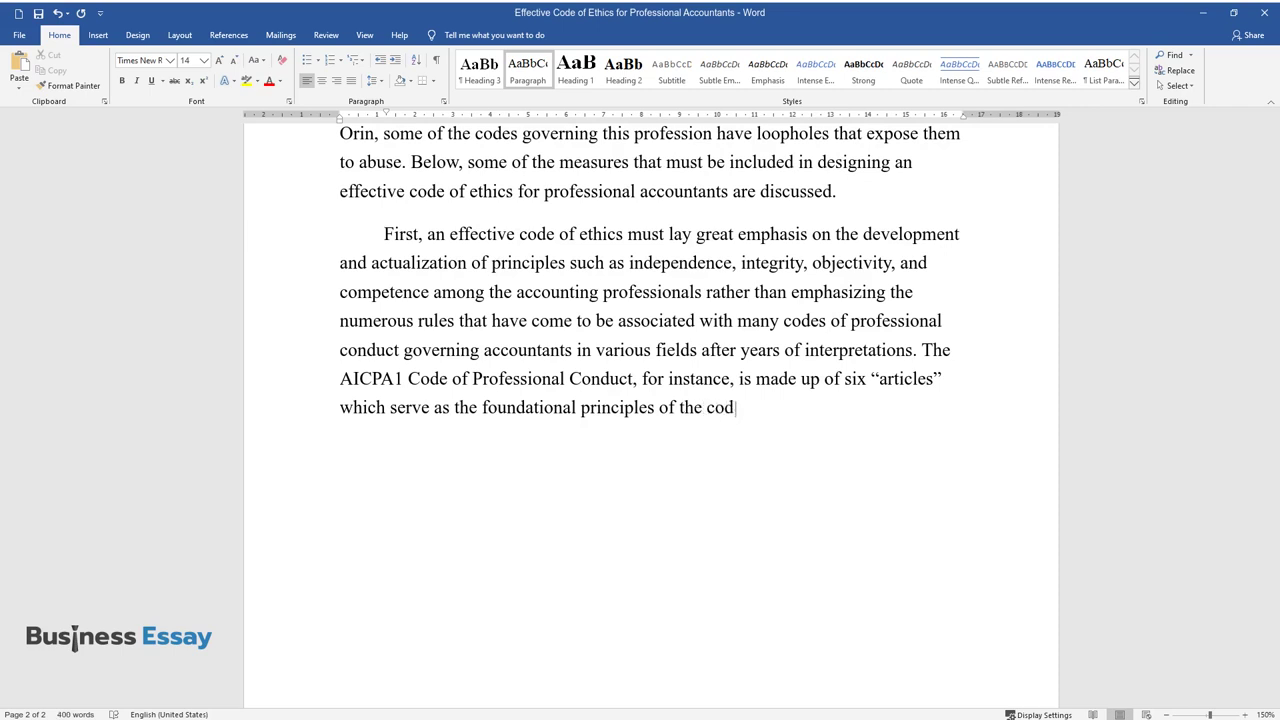
text(e. After years of interpretations, however,)
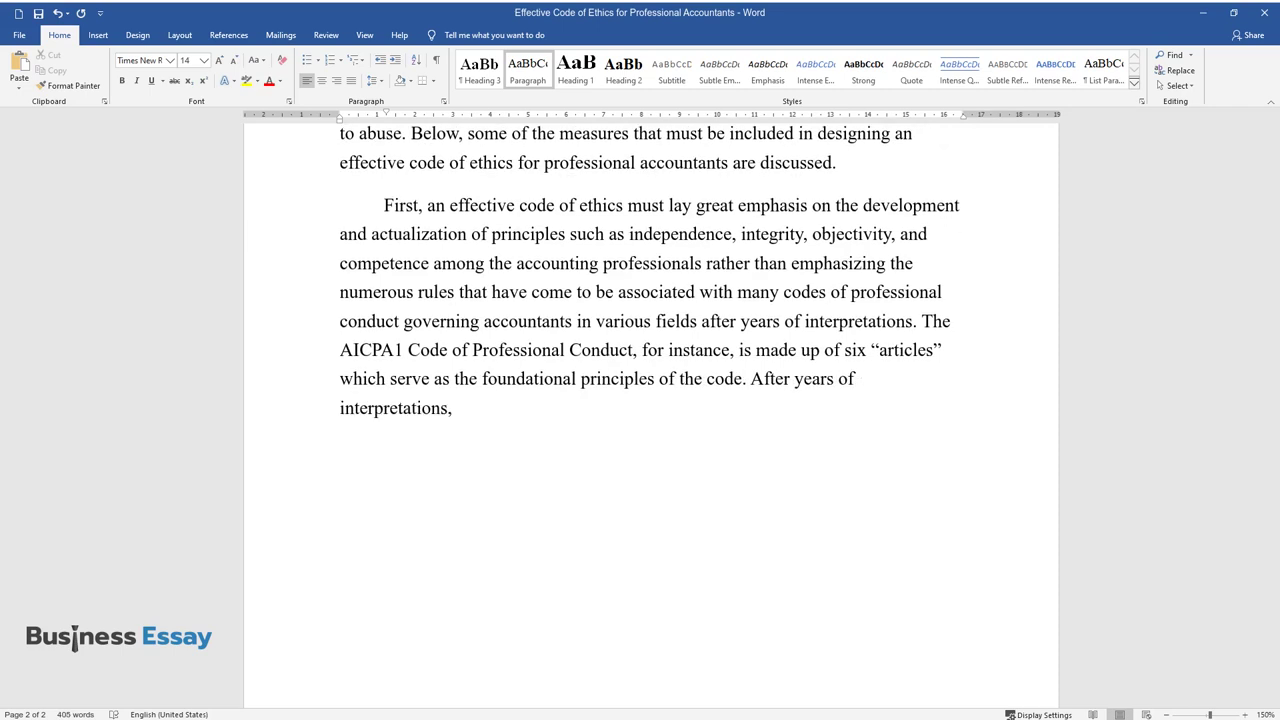
text( the code is now distilled)
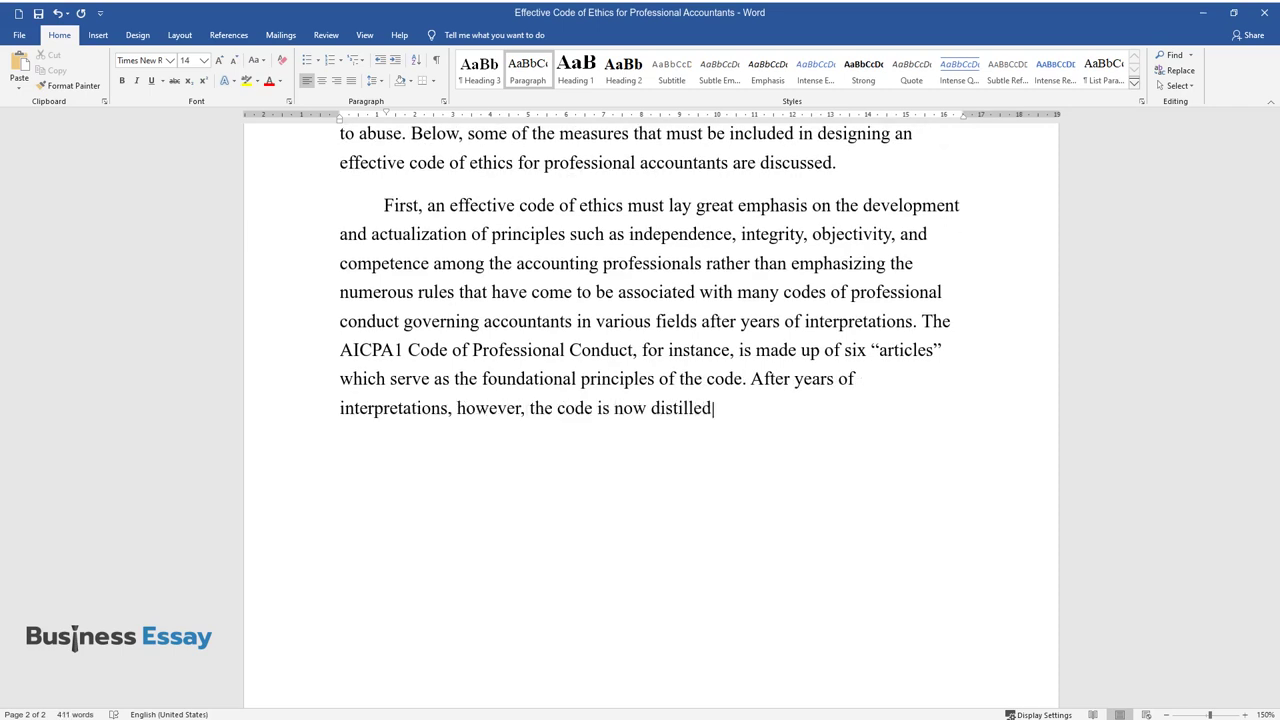
text( into numerous rules which are supposed to govern the profes)
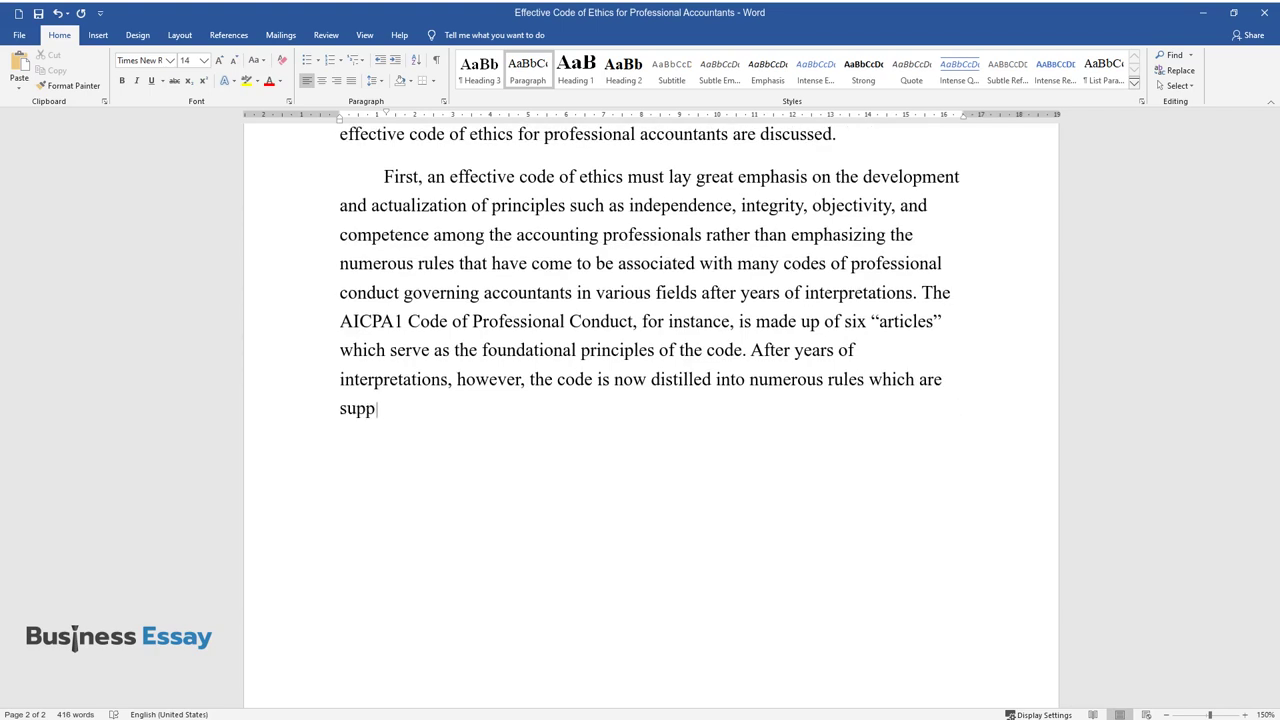
text(sional be)
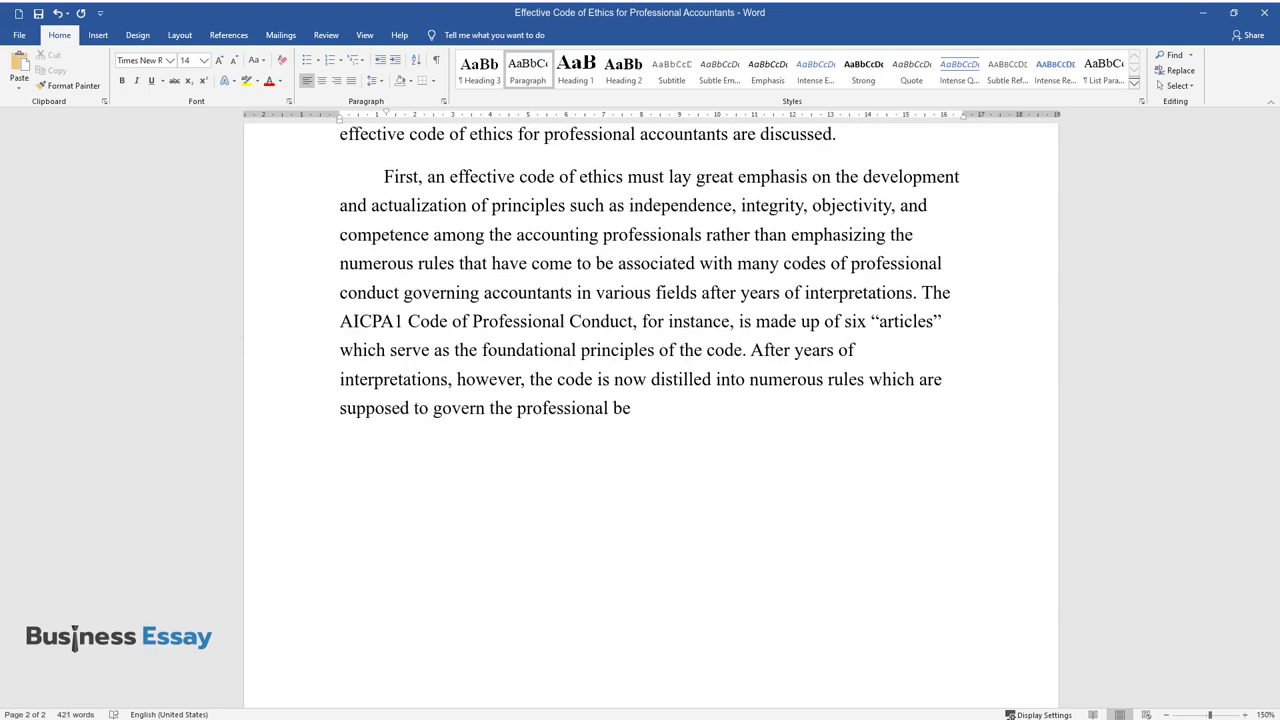
text(havior required of an accountant. A)
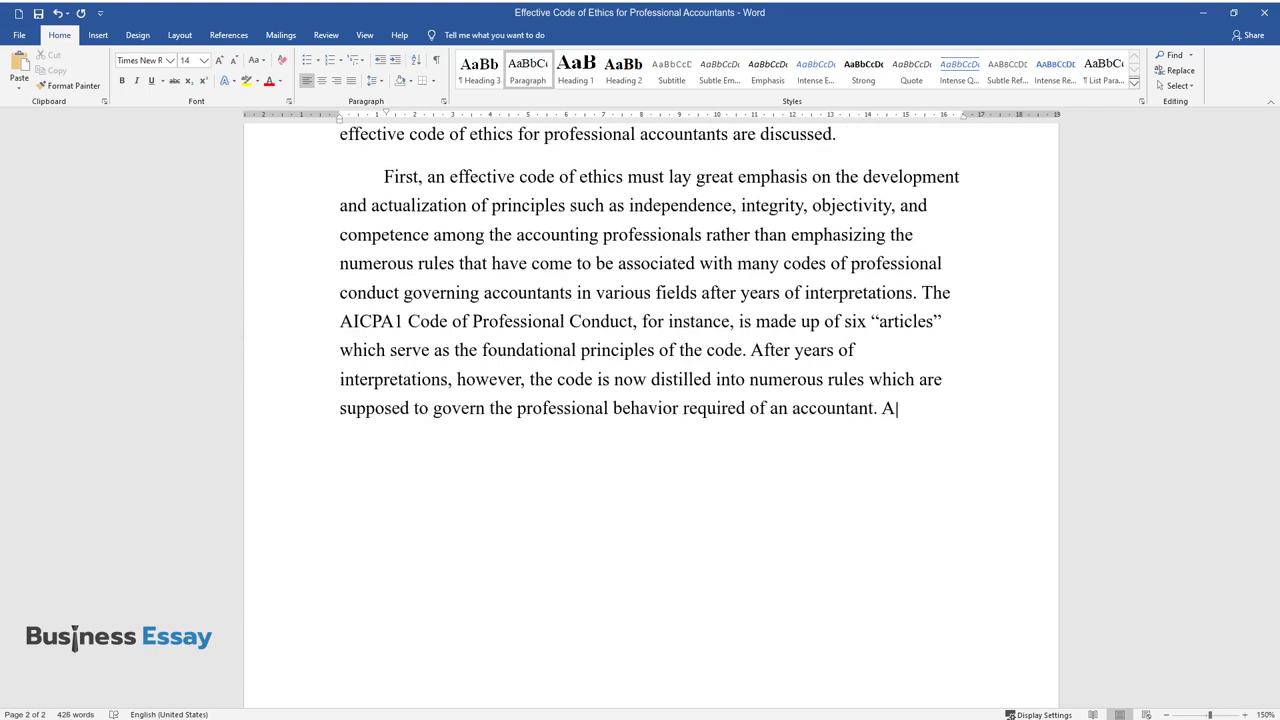
text(ccording to Love, “… principles st)
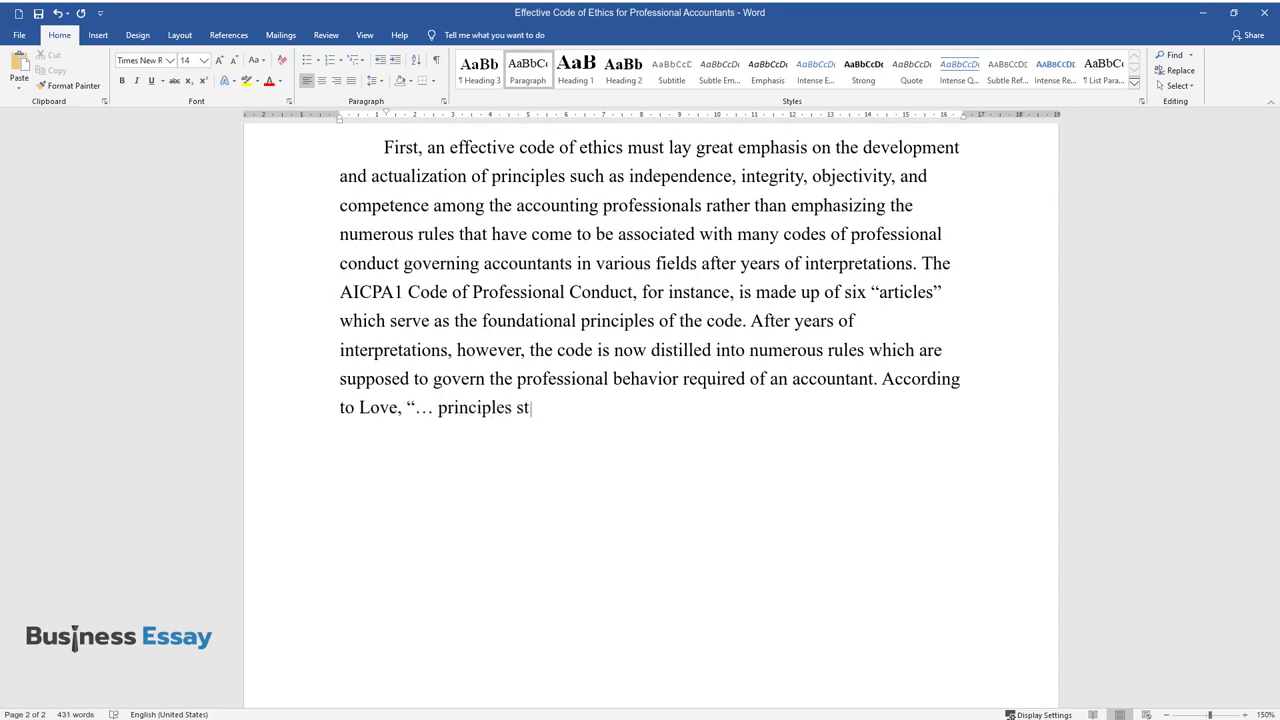
text(ate the overriding behavioral condu)
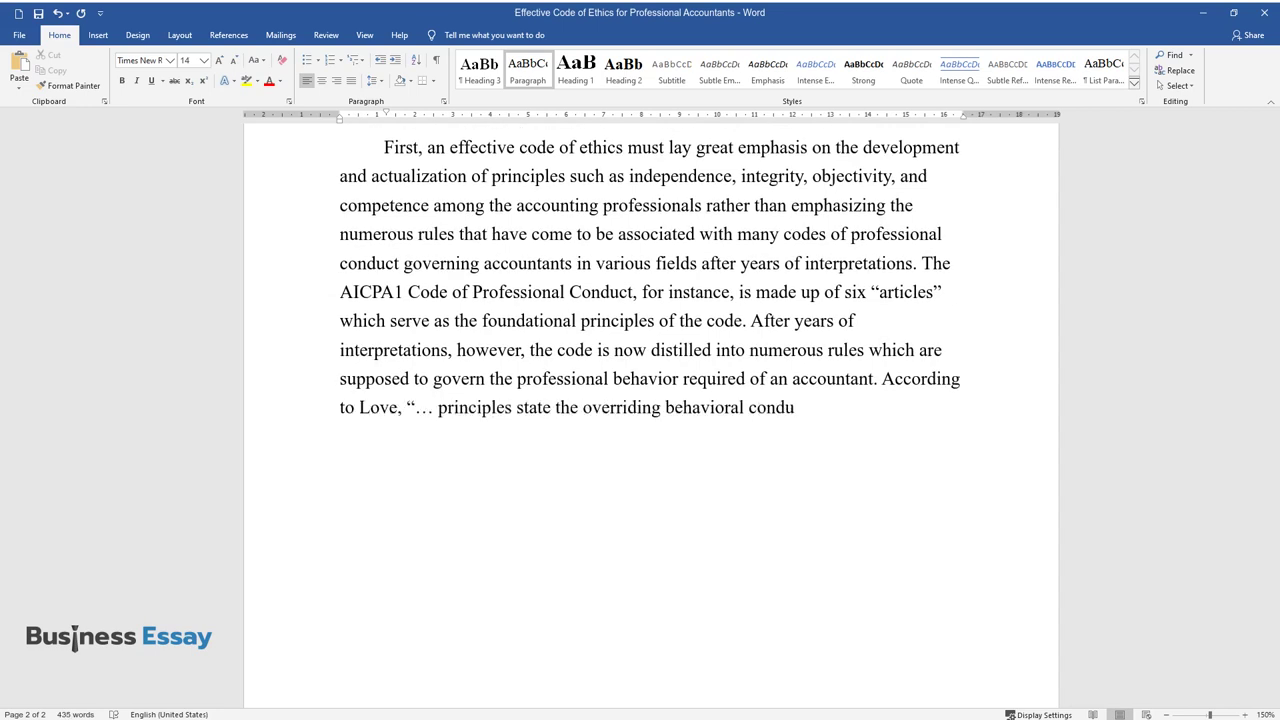
text(ct required to serve the public, d)
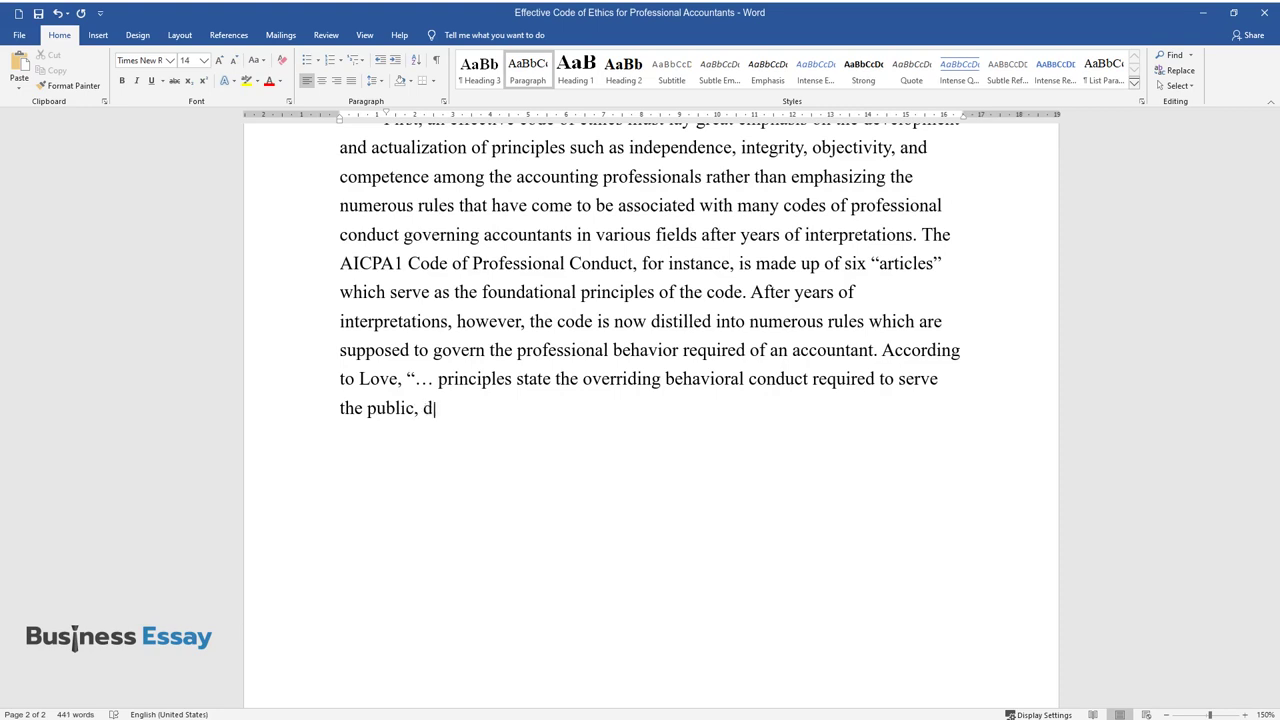
text(eliver high-quality professional se)
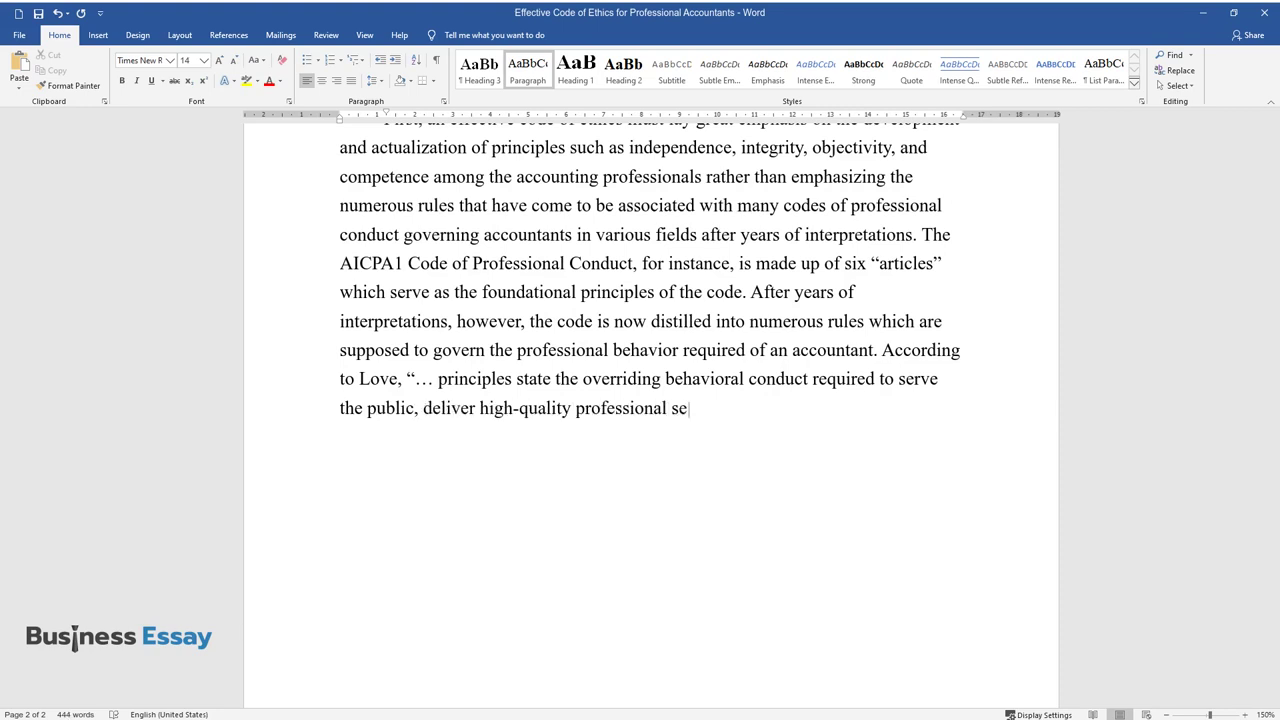
text(rvices, and gain retain public)
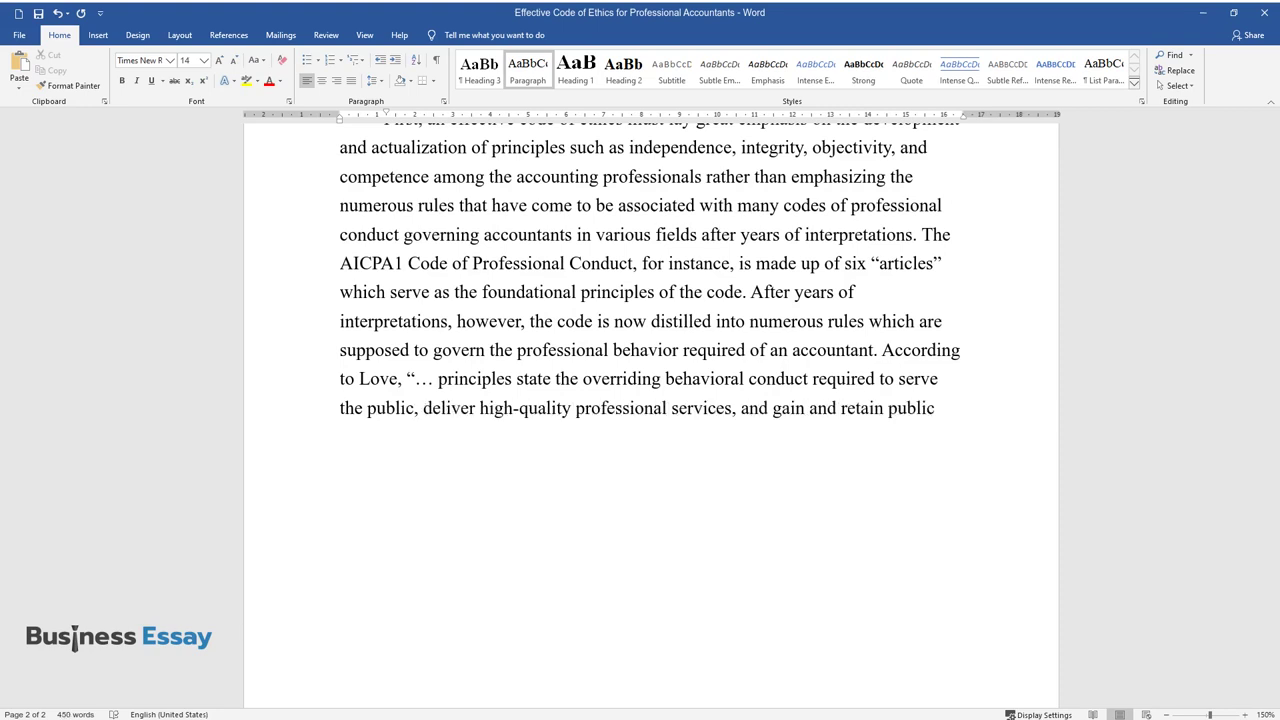
text( trust".)
key(Return)
Step: Type the 'On the contrary' paragraph through '...predetermined decision of unethical behavior.'
text(On th)
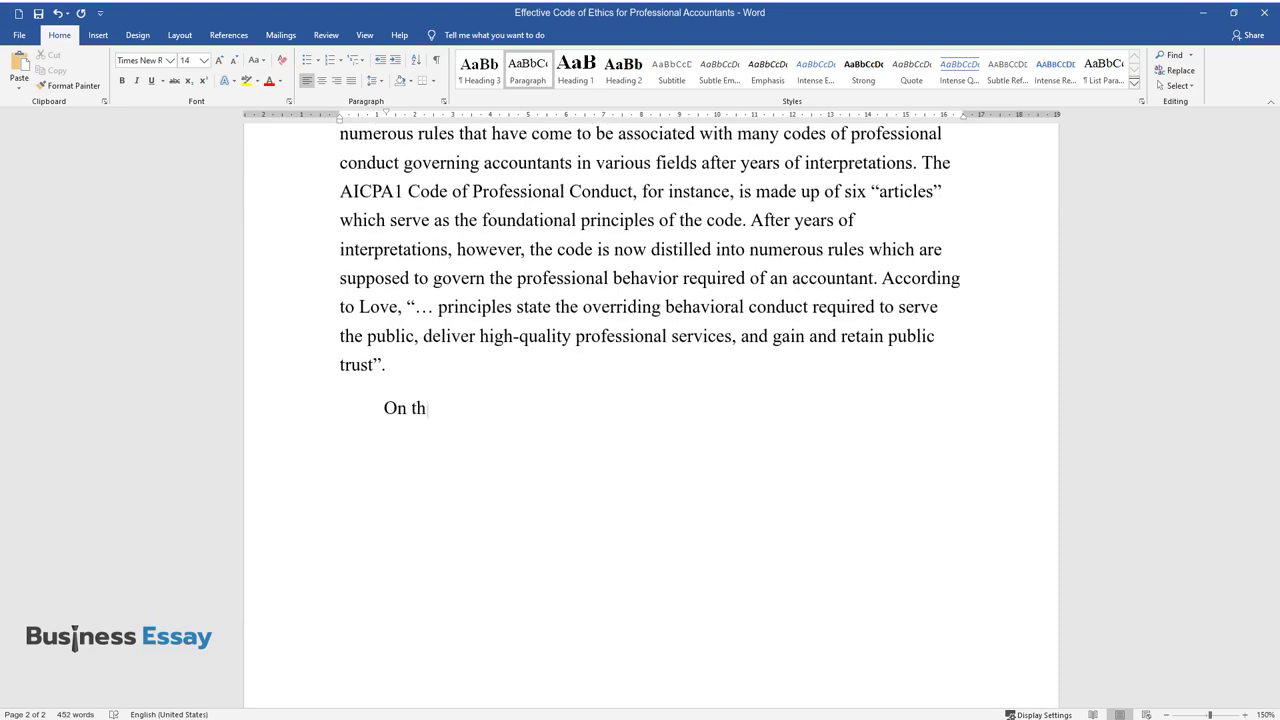
text(e contrary, rules by themselves cann)
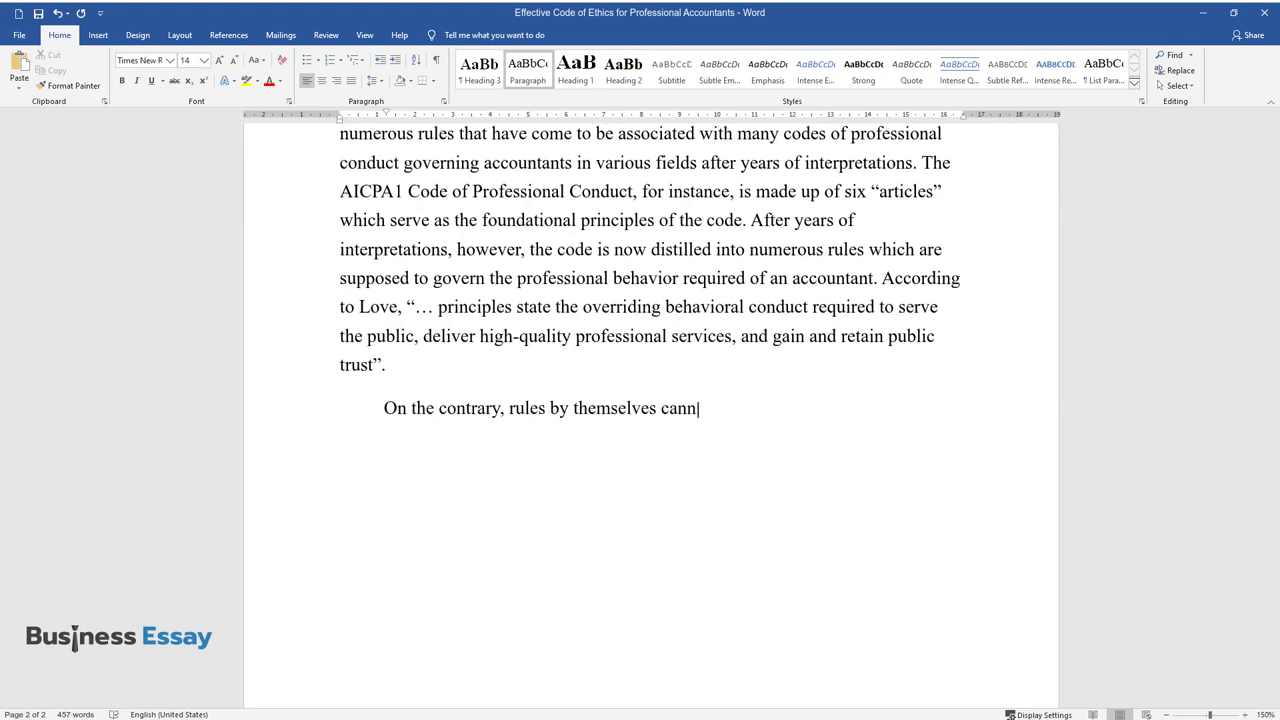
text(ot apply to all circumstances surroun)
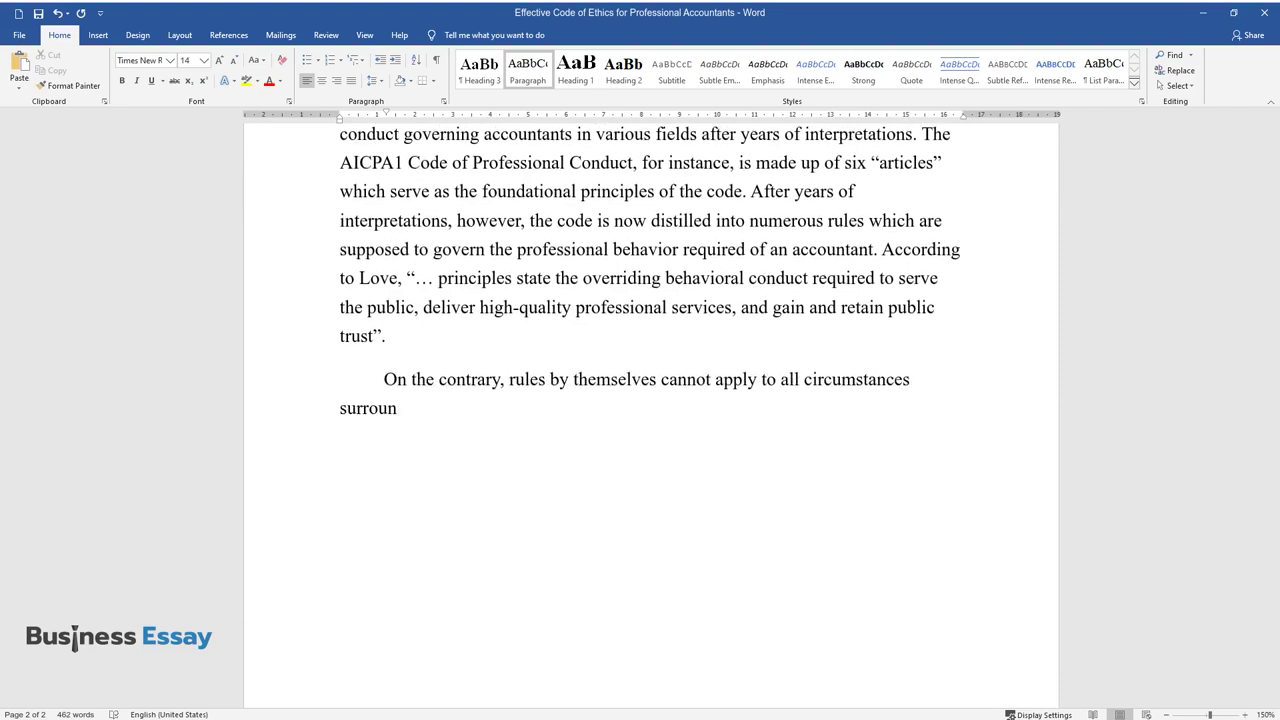
text(ding ethical conduct, not to mention)
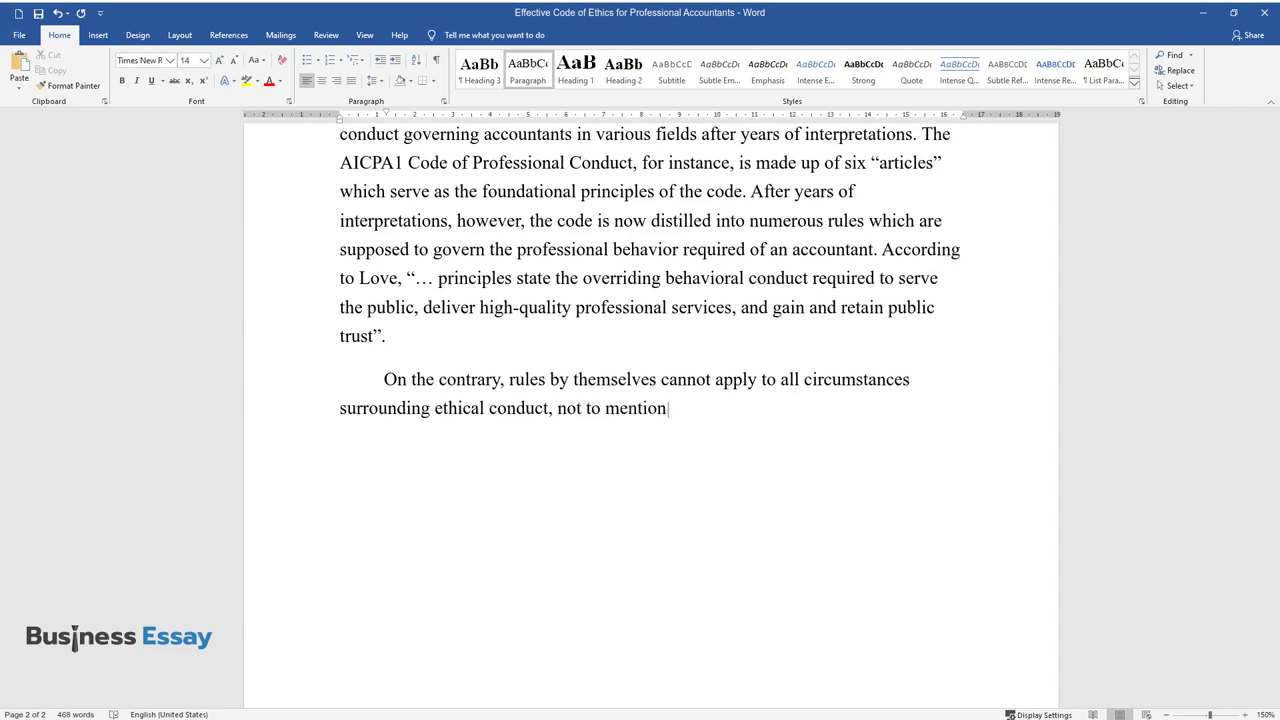
text( the fact that they cannot satisfacto)
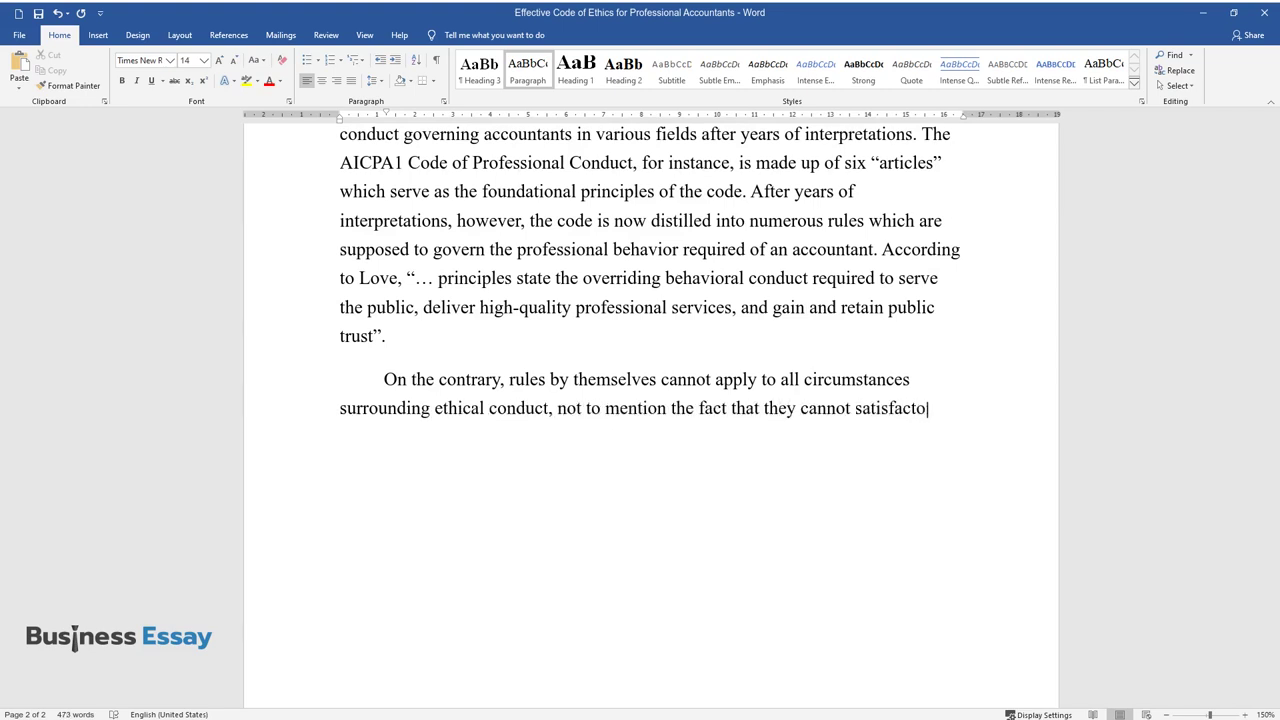
text(rily set the parameters to evaluate )
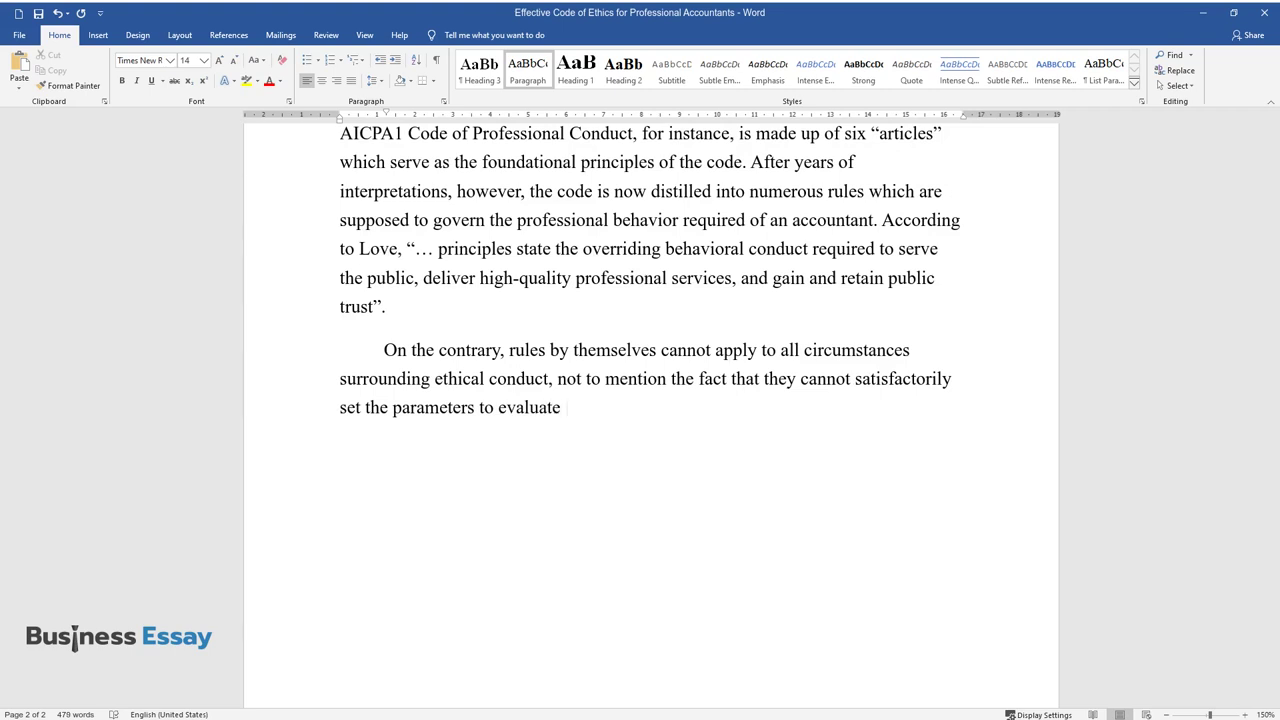
text(an accountant's state of mind in any)
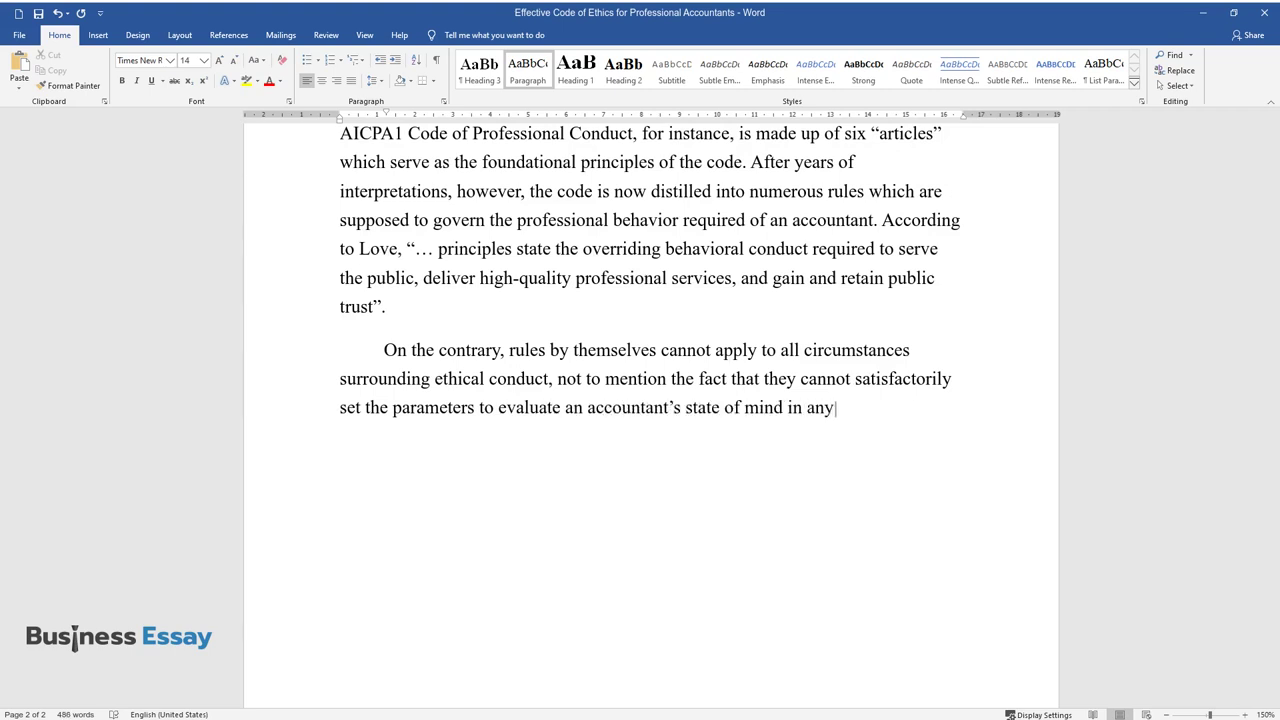
text(given situation. As such, consultin)
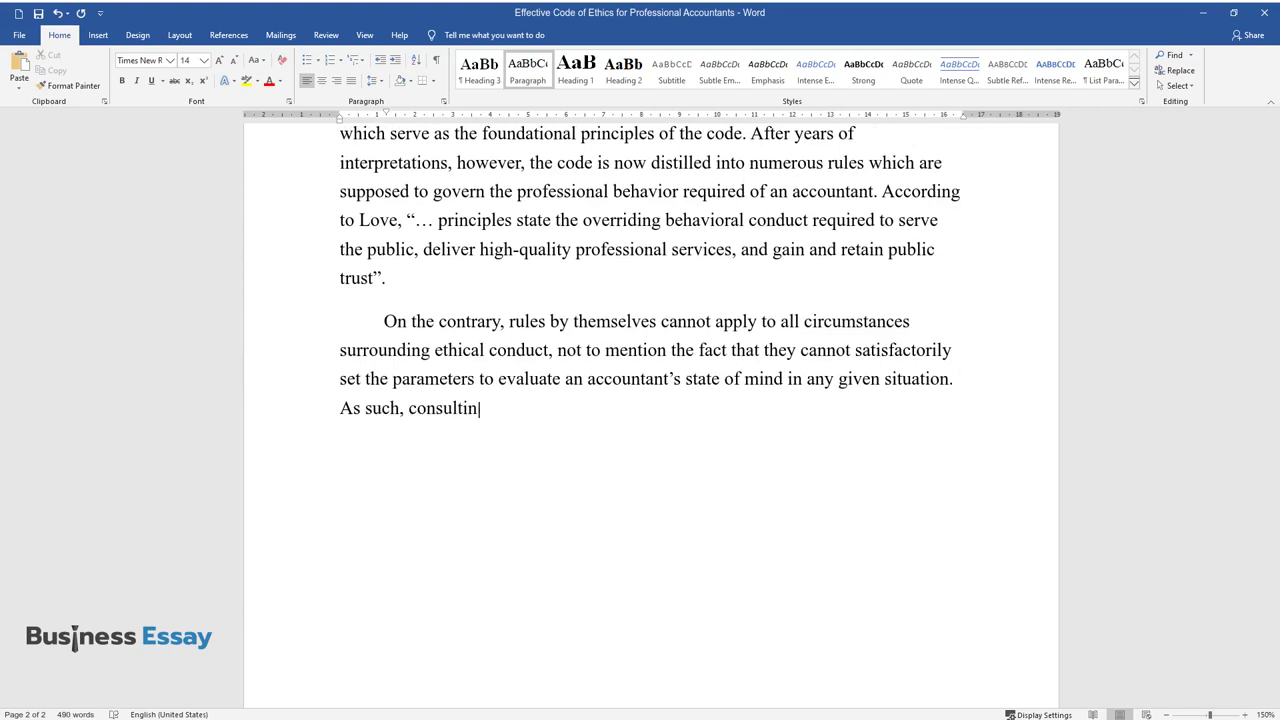
text(g the numerous rules found in a parti)
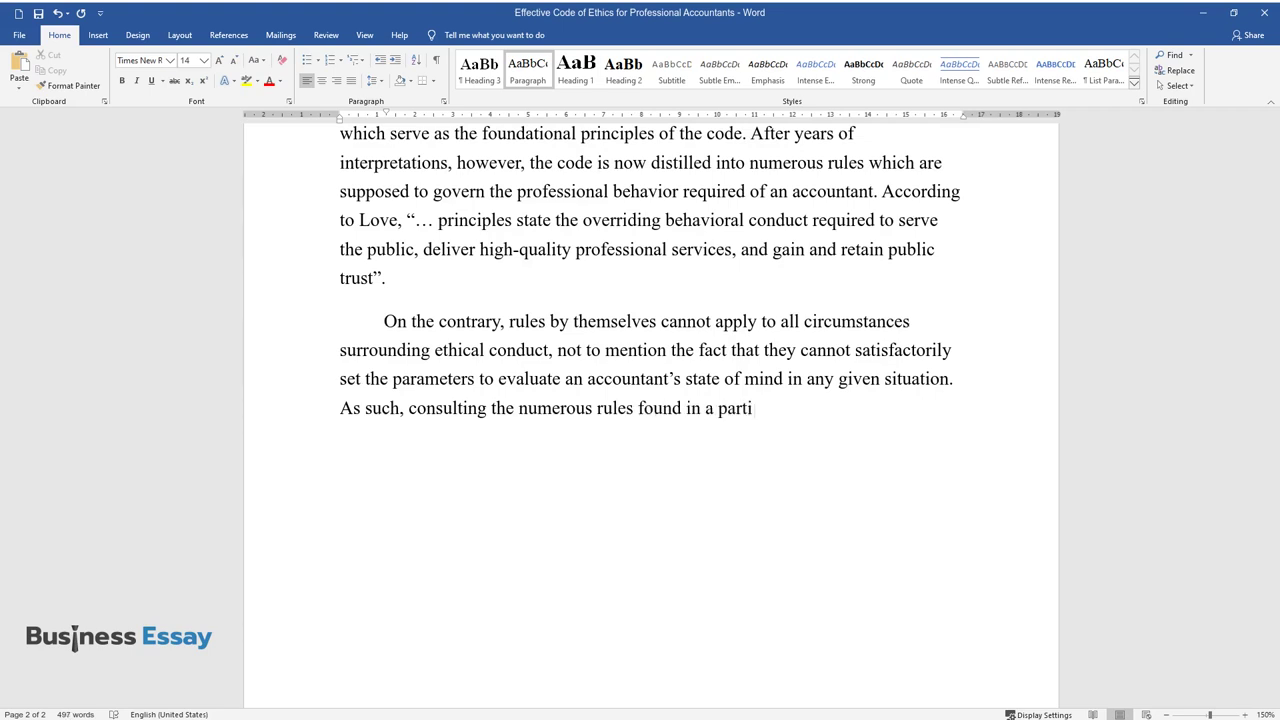
text(cular code of ethics for professiona)
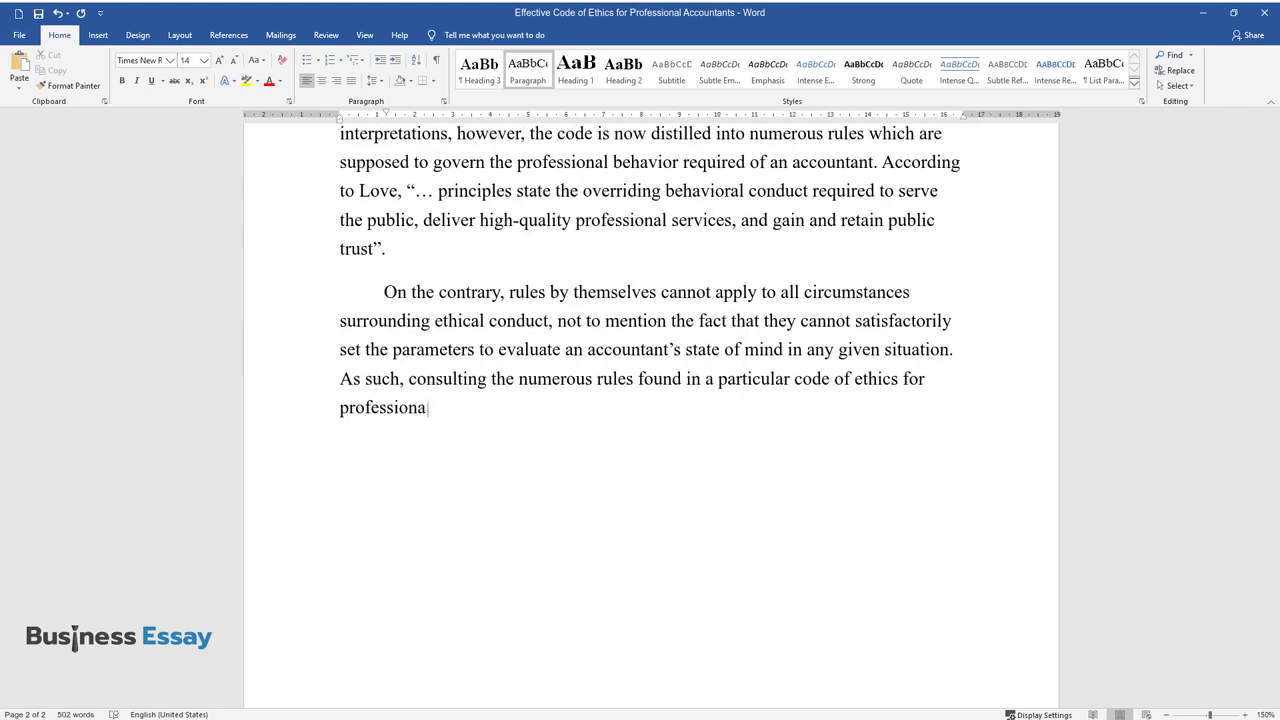
text(l accountants to support a decision o)
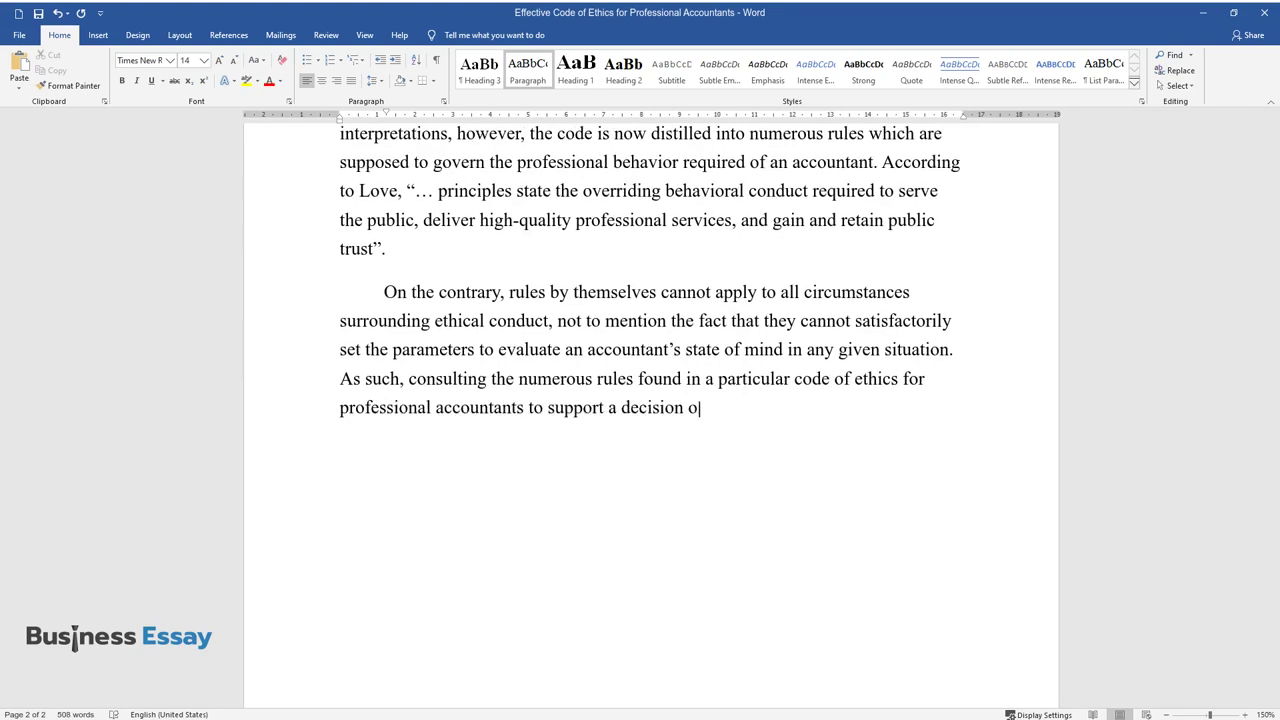
text(ften leads to inappropriate applicat)
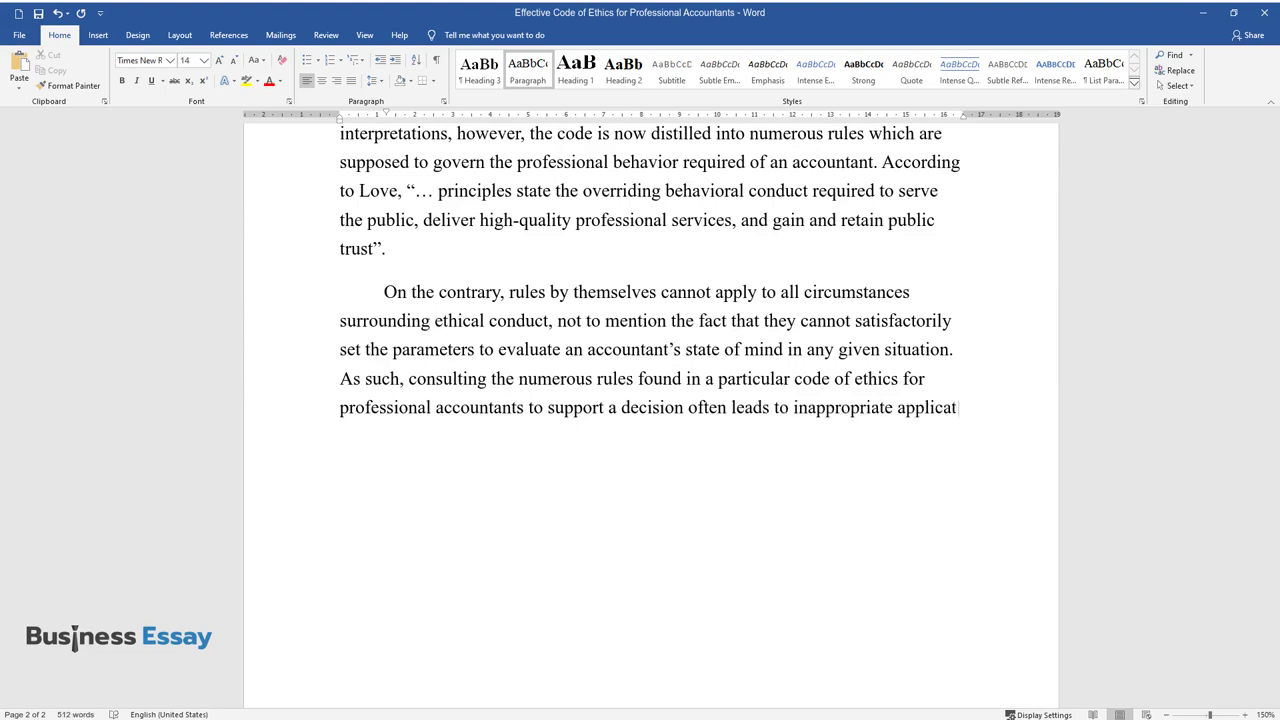
text(ion of the code, and can also be dist)
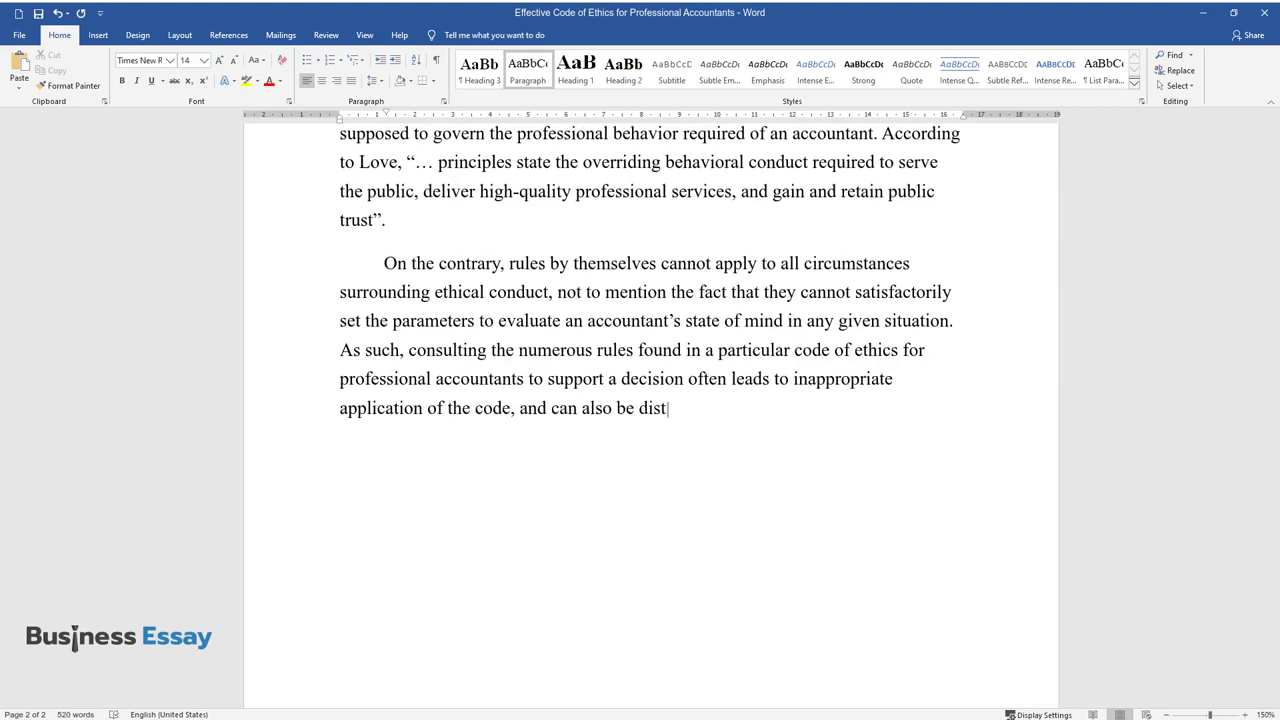
text(orted to justify a predetermined dec)
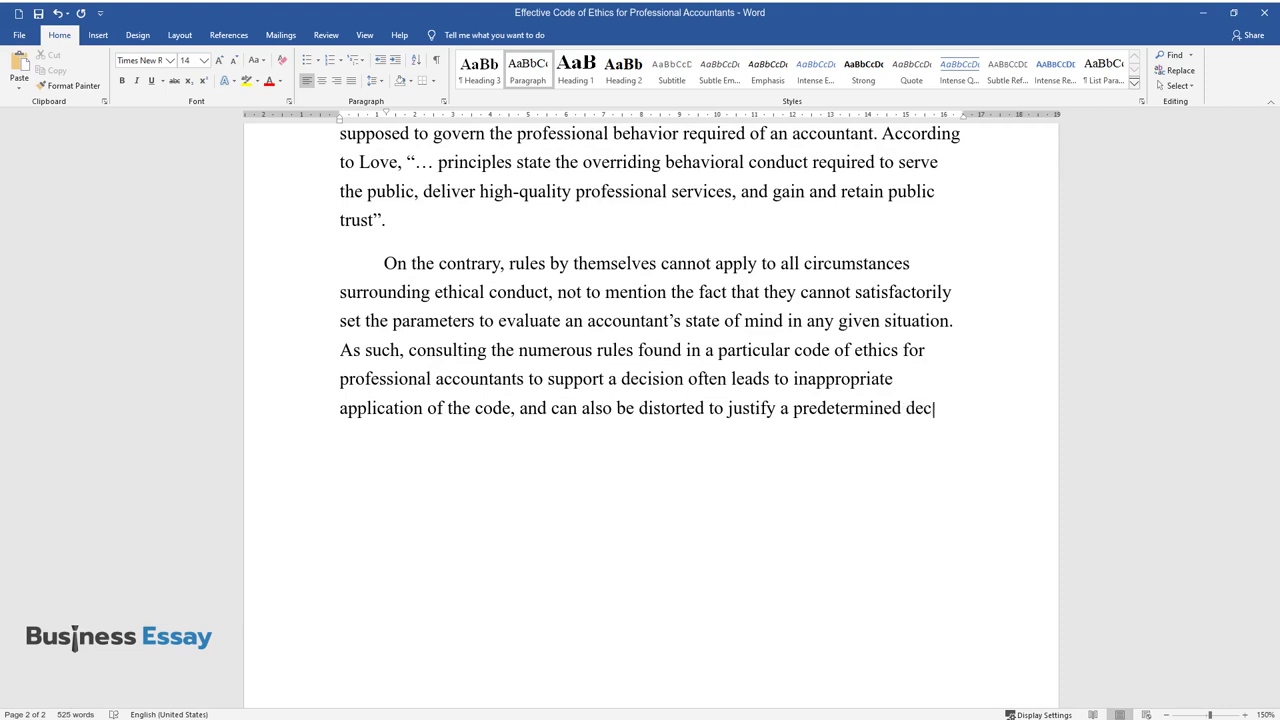
text(ision of unethical behavior.)
key(Return)
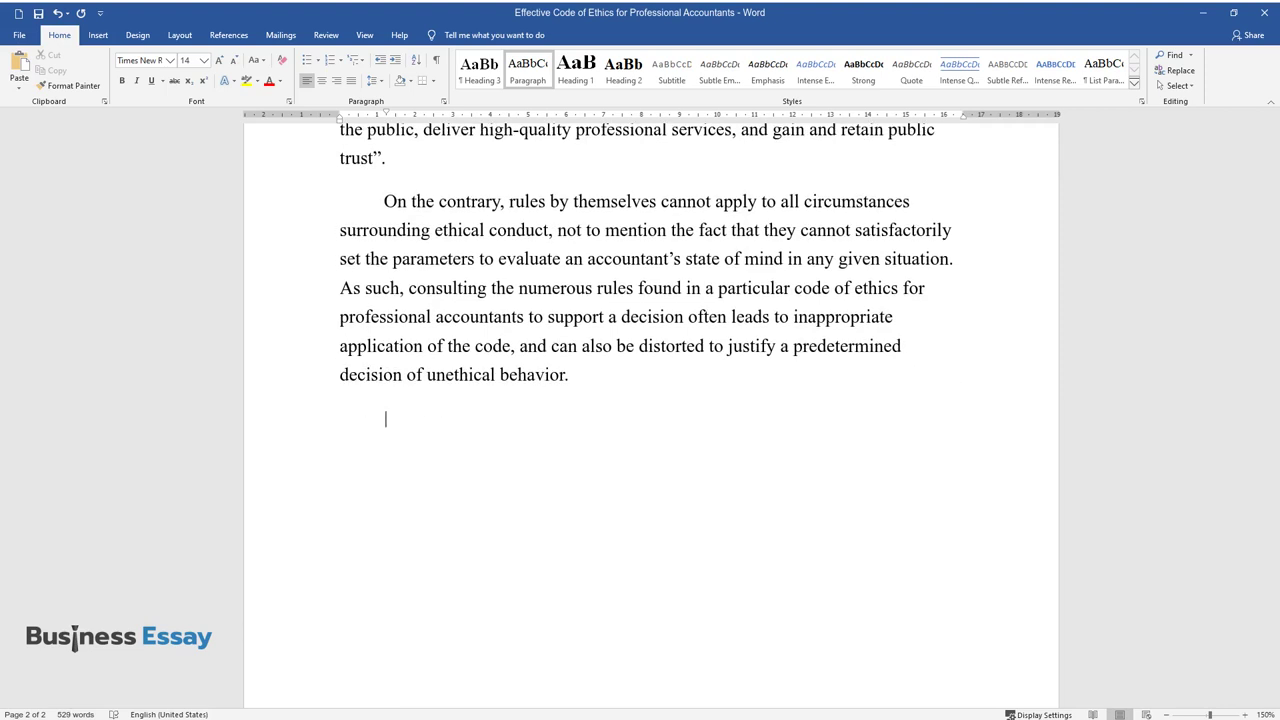
Step: Type the Enron 'For example' paragraph, ending with the quote '...both in fact and appearance'
text(For example, a lapse in the)
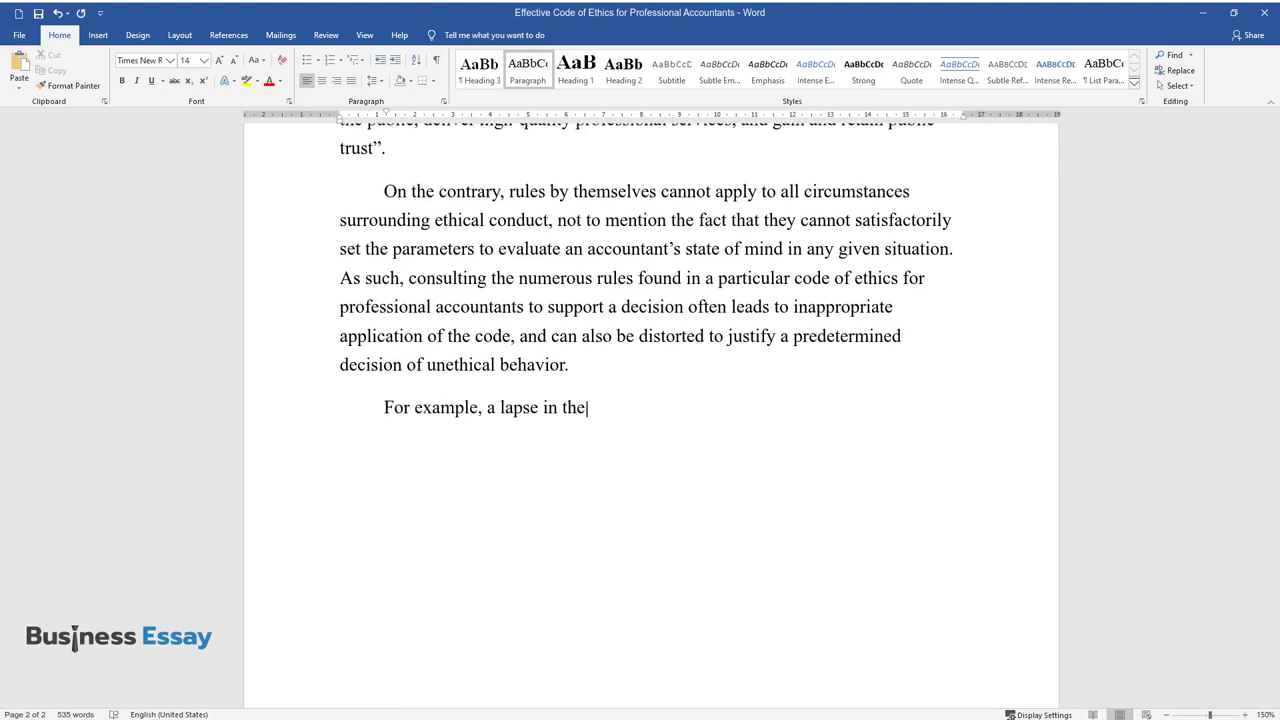
text( rules governing professional conduct)
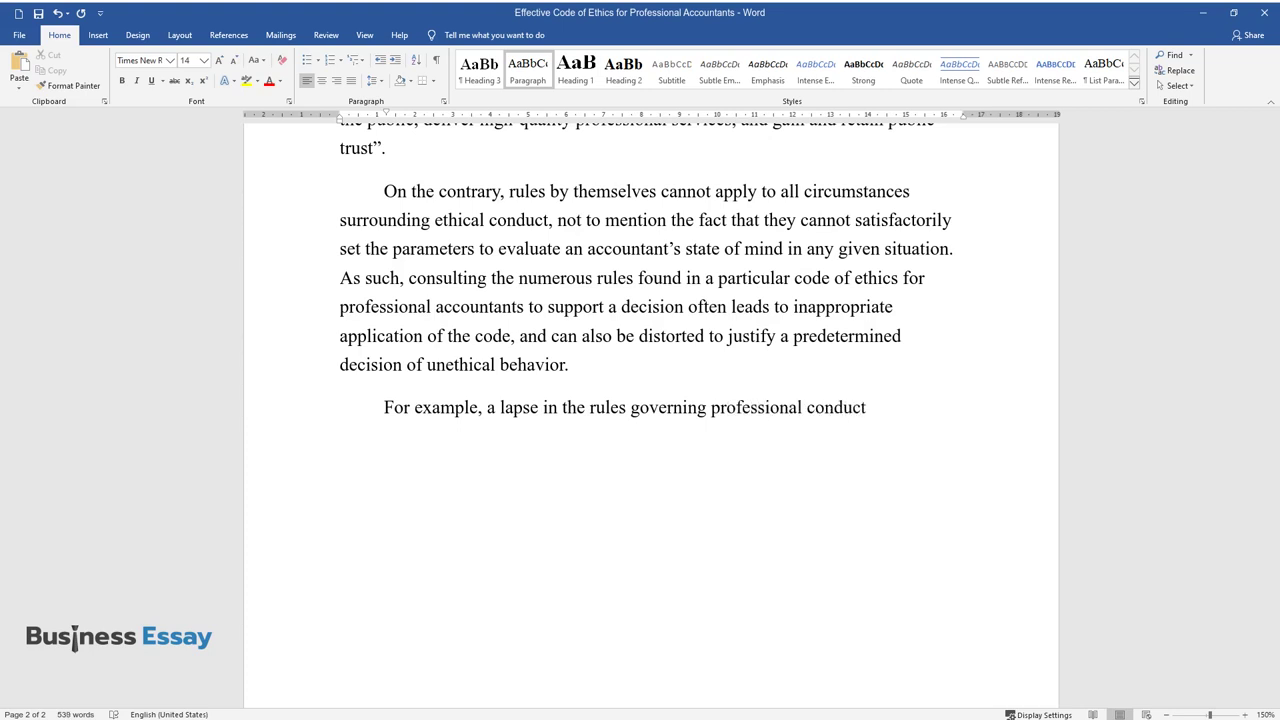
text( for accountants and unethical corpora)
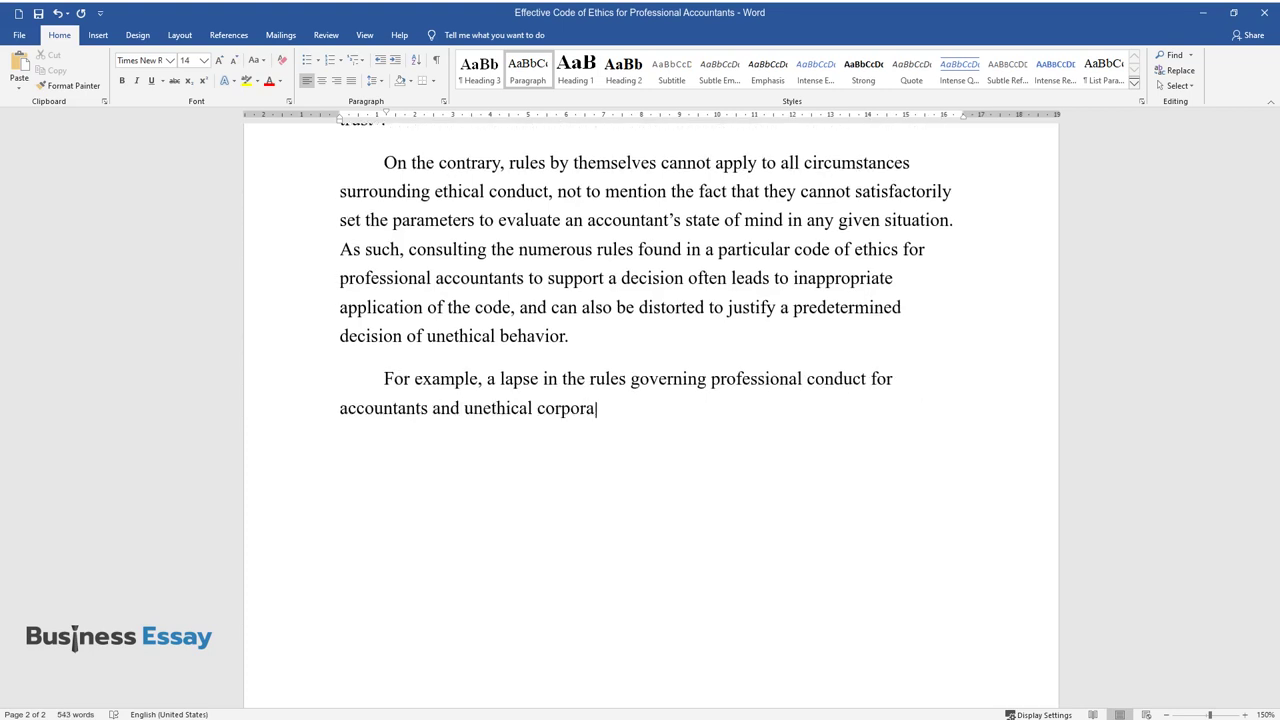
text(te culture offered Enron's chief auditor, Arth)
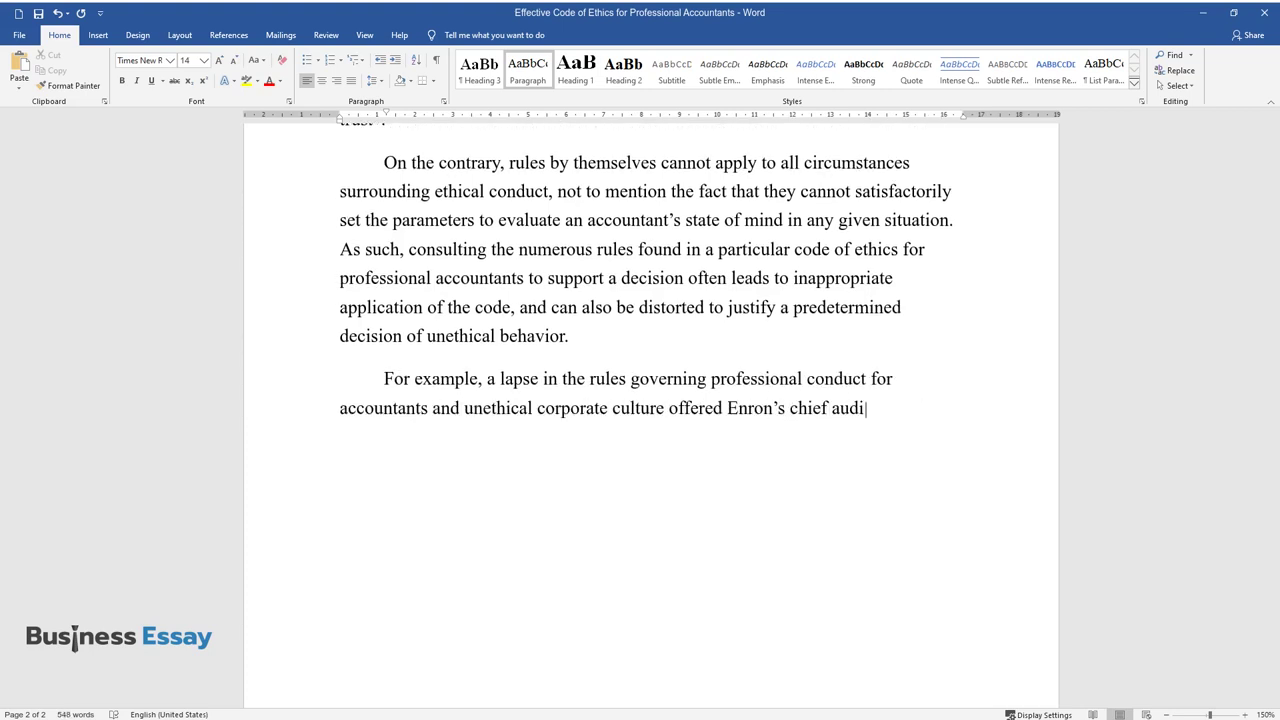
text(ur Andersen, a chan)
text(ce to col)
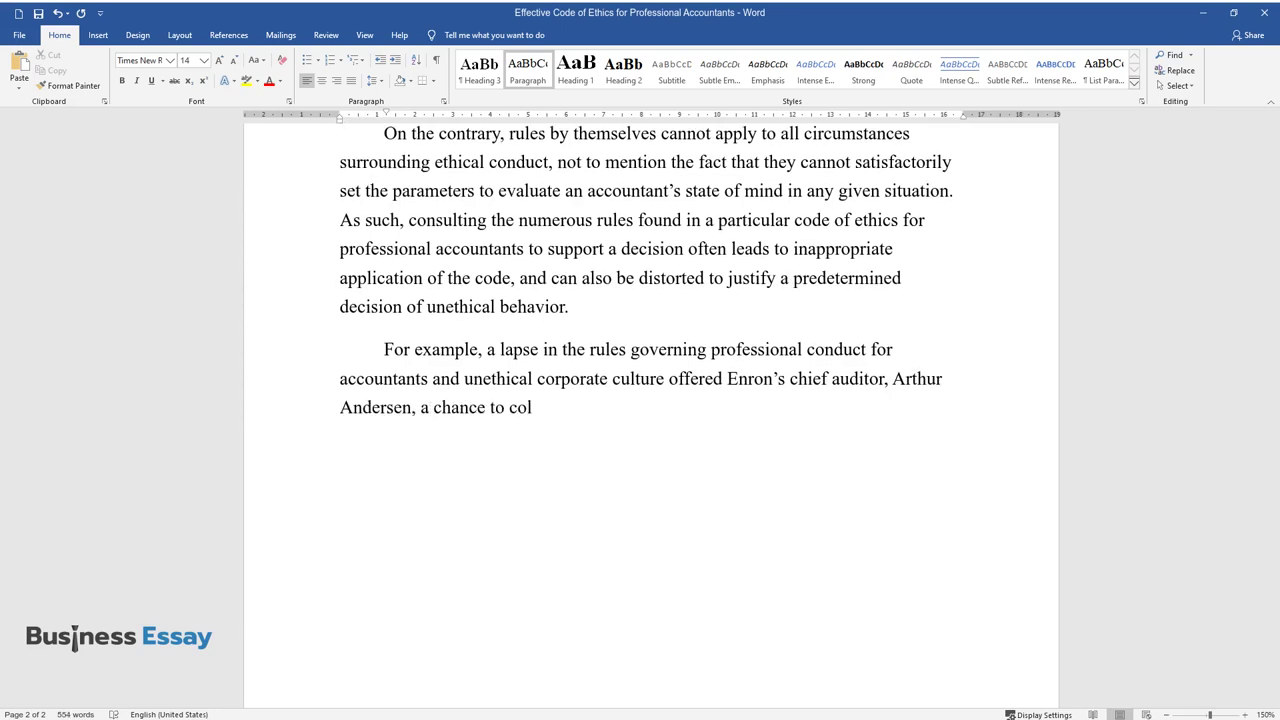
text(lude with the energy giant's managem)
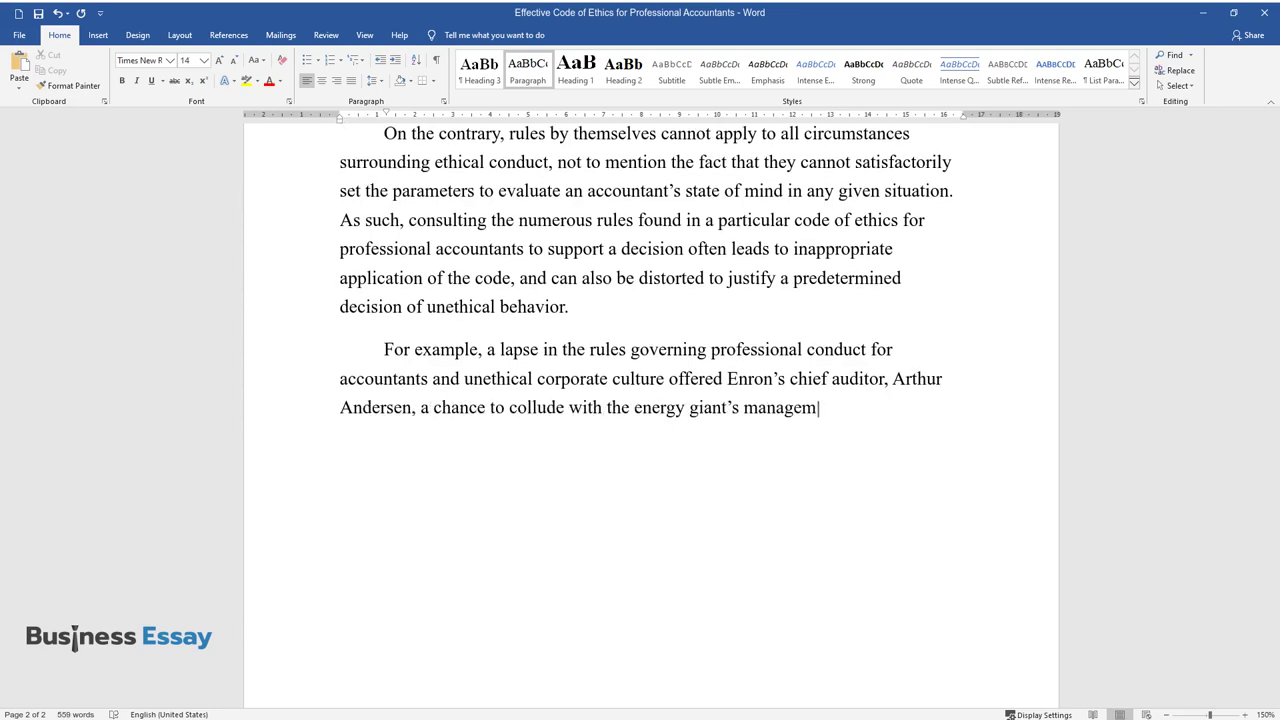
text(ent in releasing non-transparent finan)
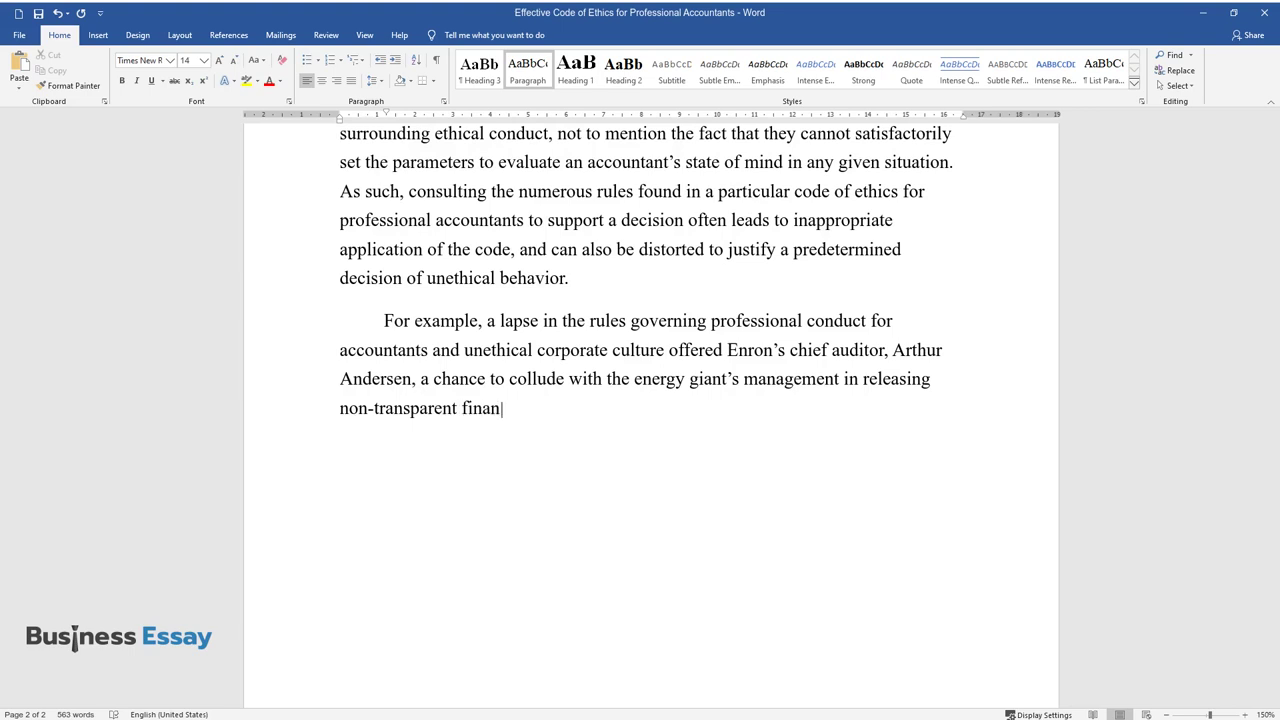
text(cial statements leading to one of the)
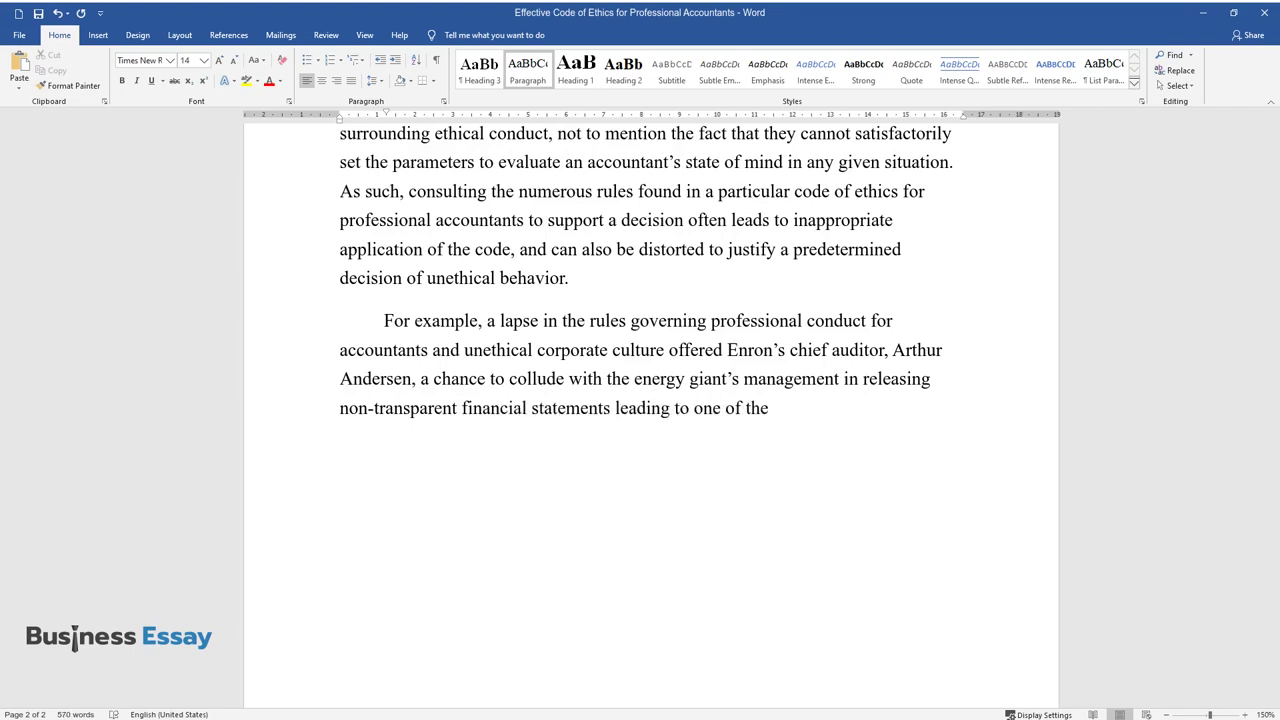
text( biggest audit failures in America's history. )
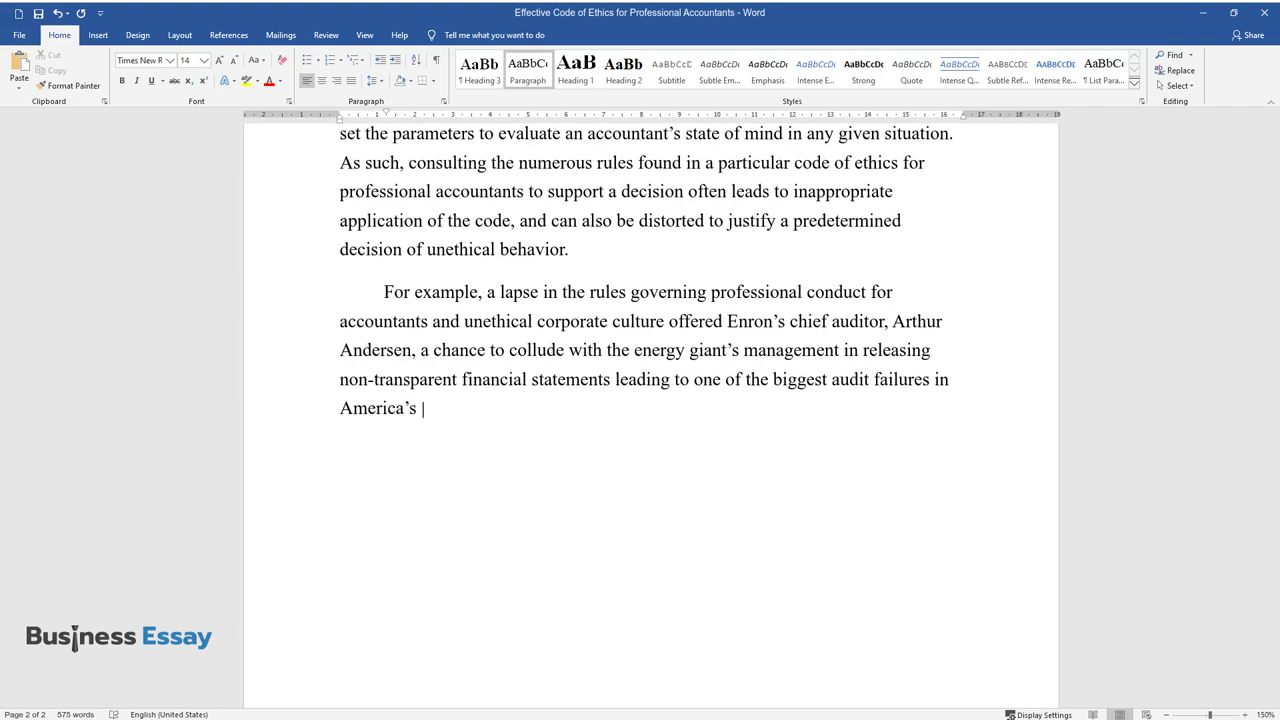
text(This could not have happene)
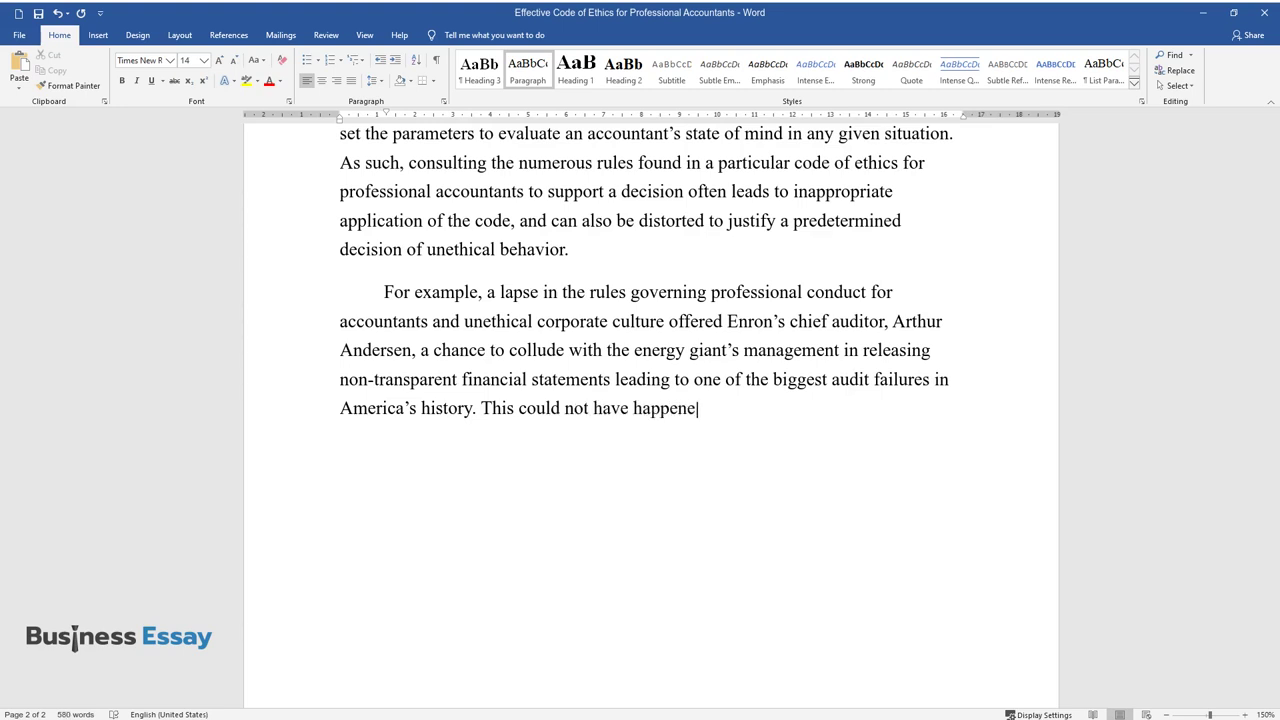
text(d if the accountants chose to abide by the core)
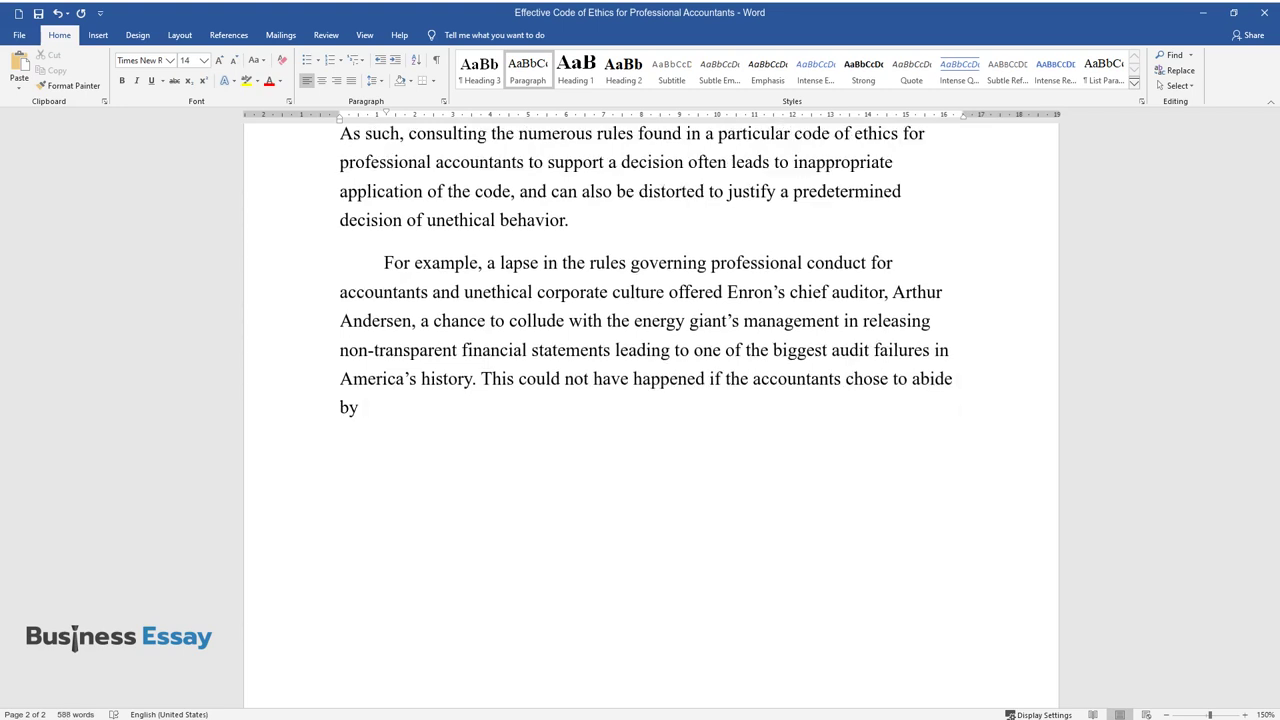
text( principles of independence,)
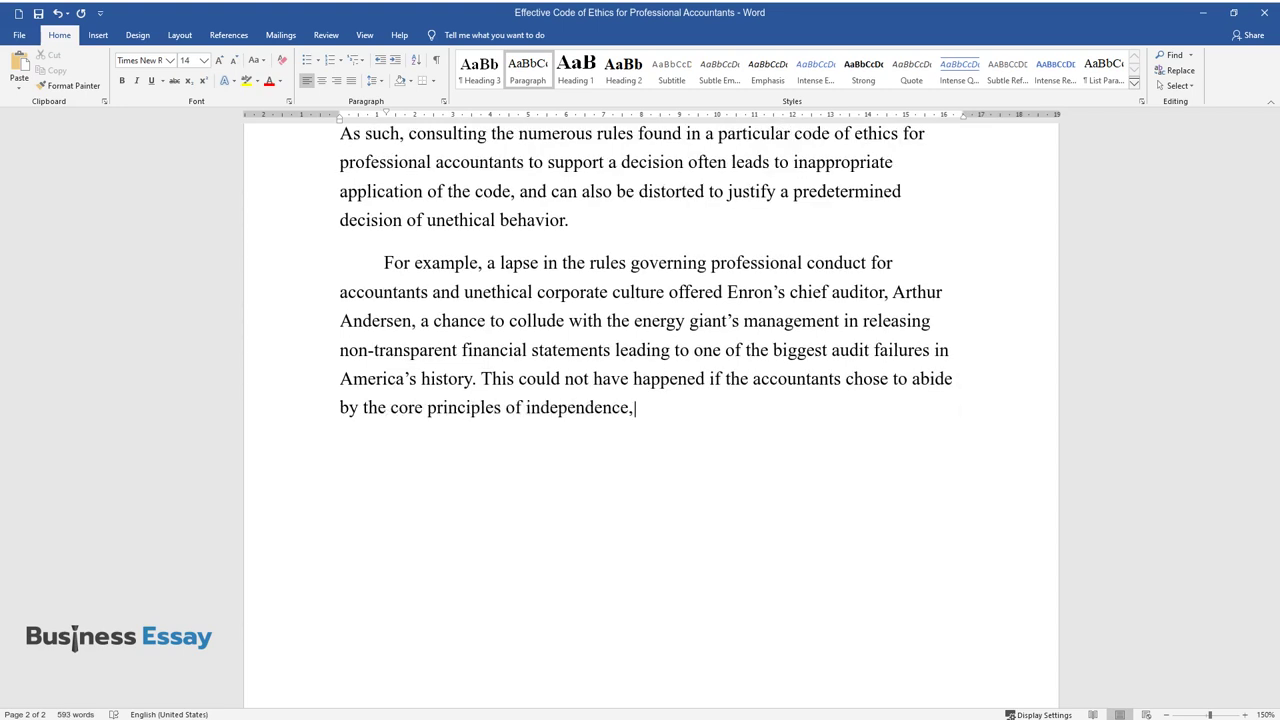
text( integrity, and objectivity since pri)
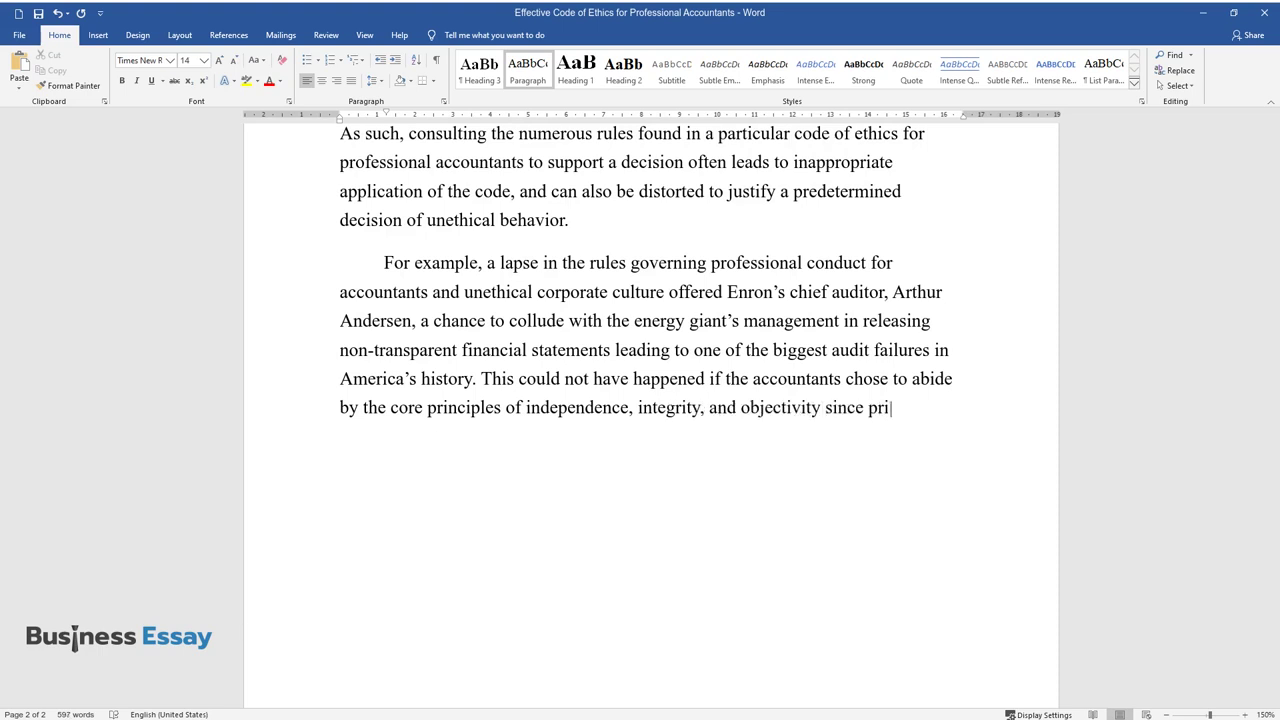
text(nciples oblige more than minimal devo)
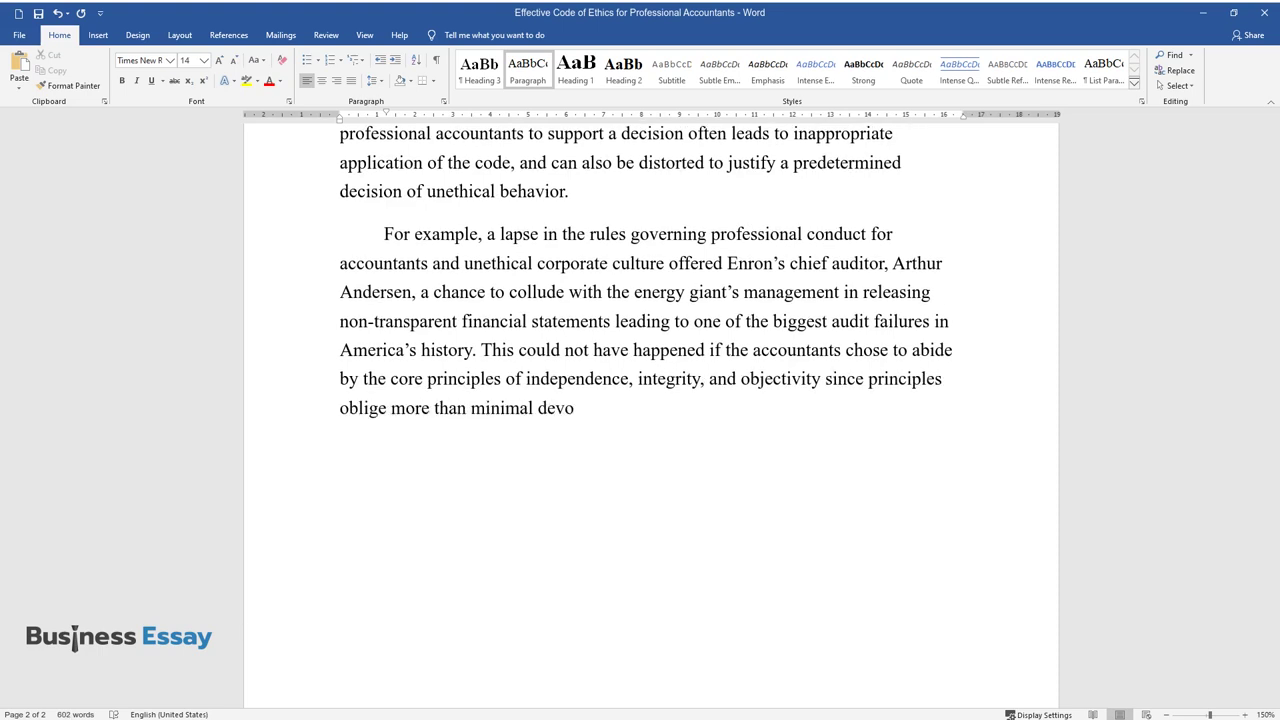
text(tion to the “…spirit of the personal )
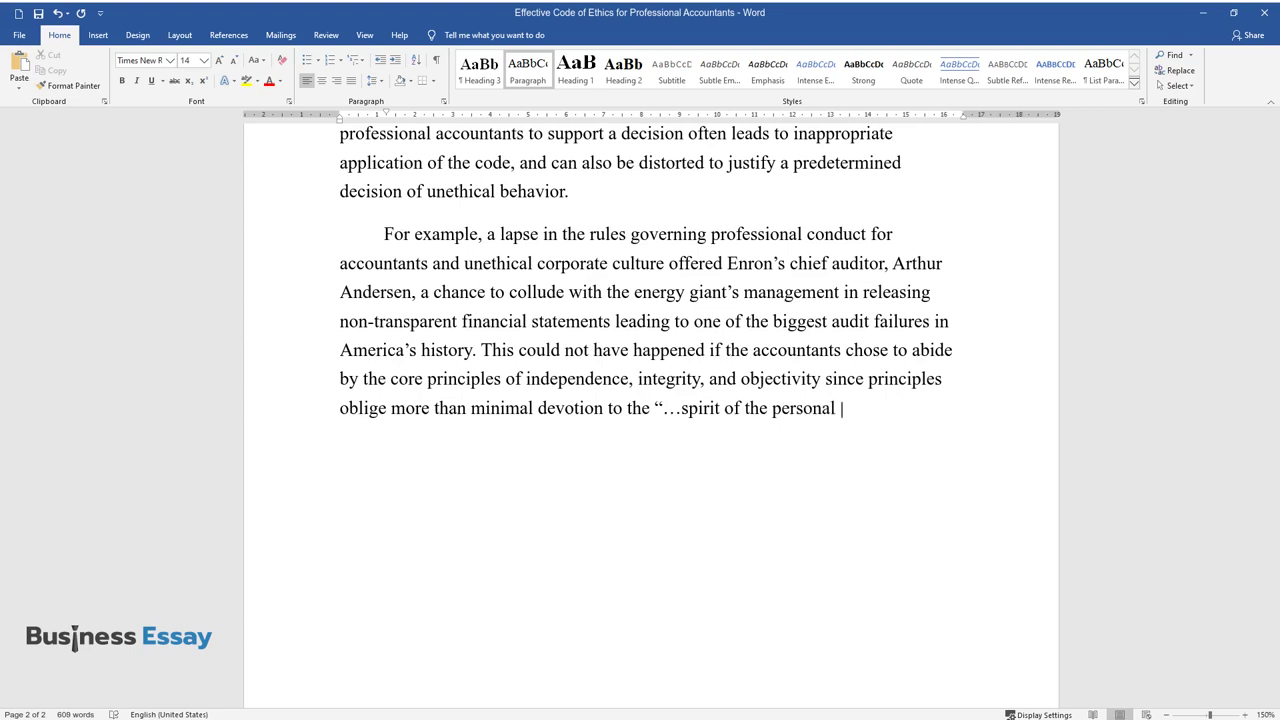
text(characteristics and behavioral traits)
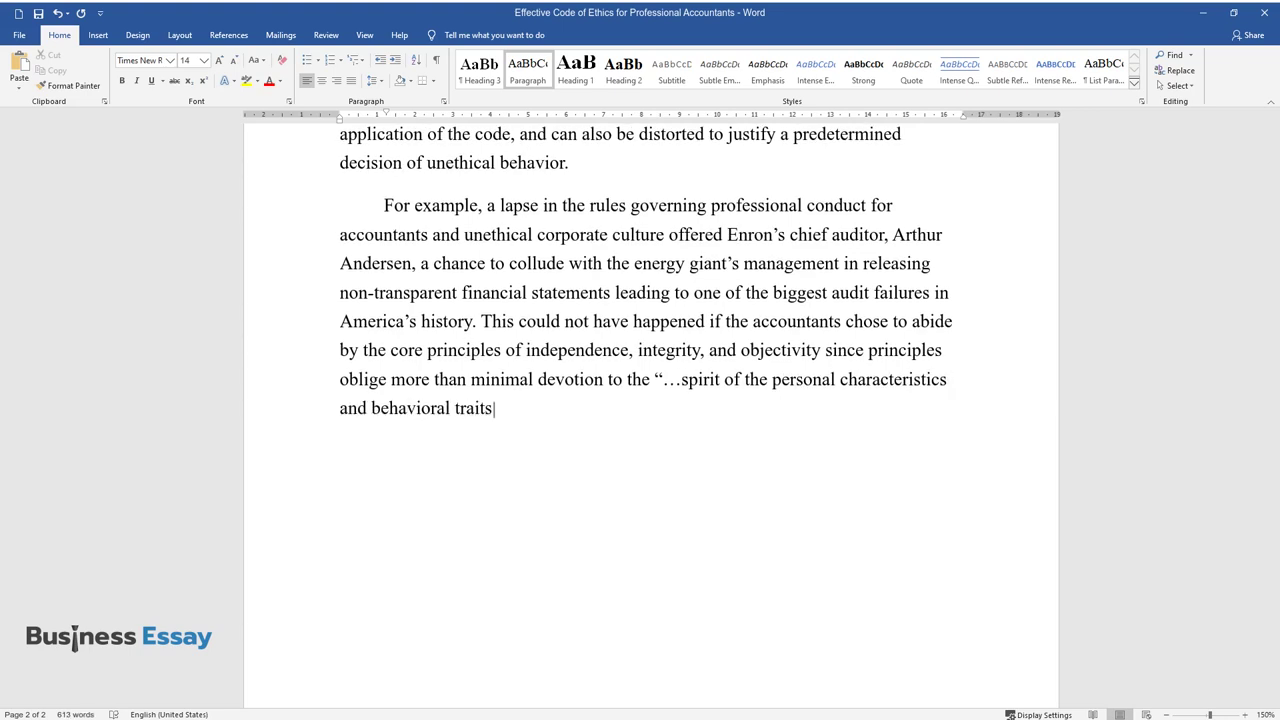
text( expected to support ethical behavior)
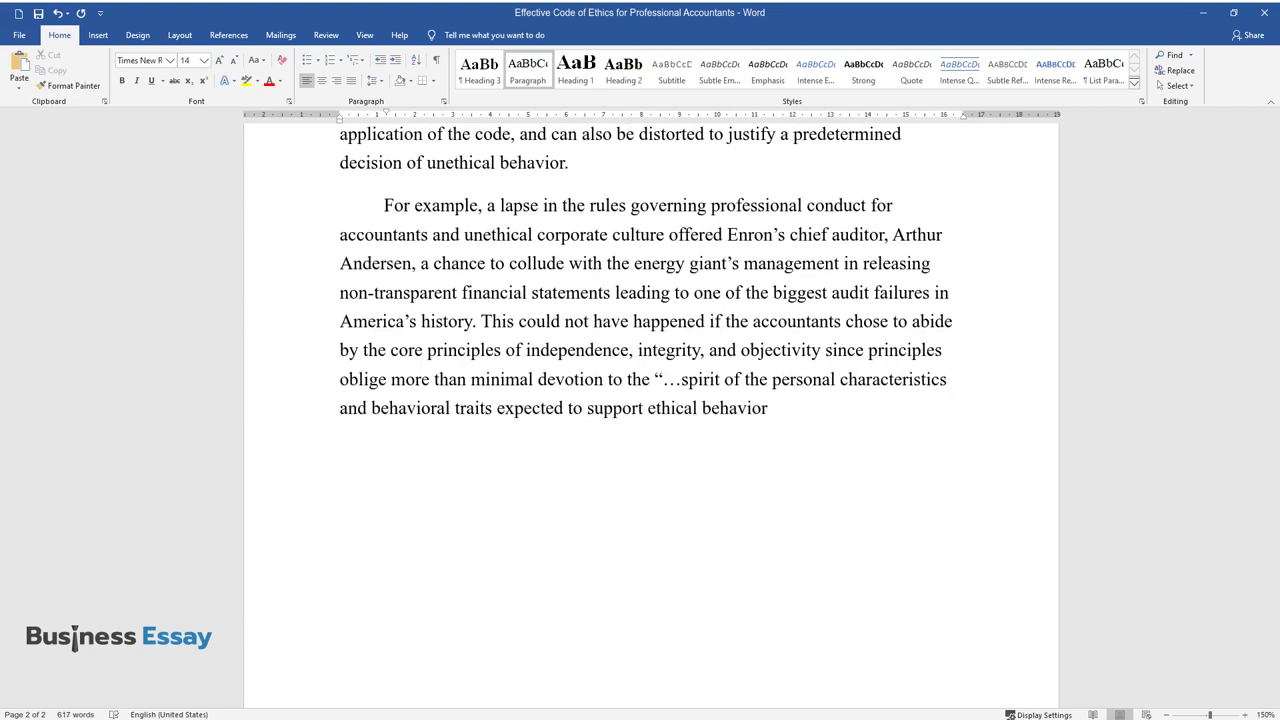
text(…They require the highest level of et)
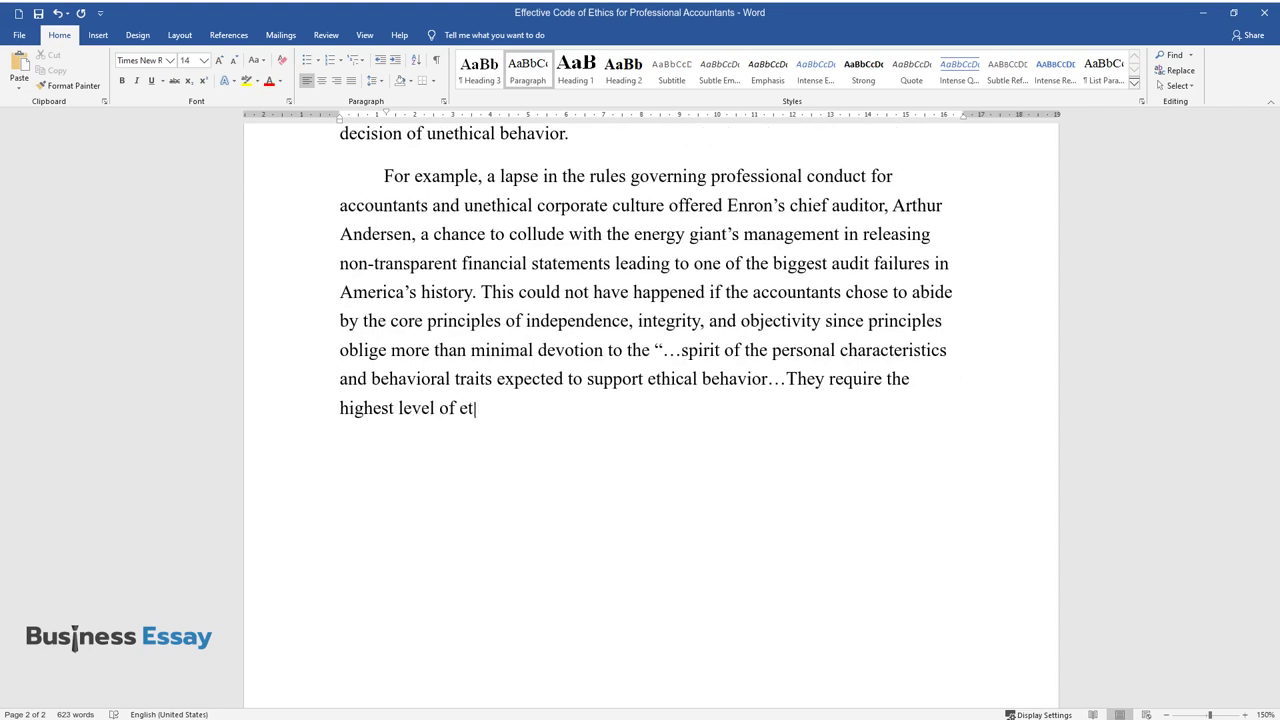
text(hical behavior, both in fact and appearance”.)
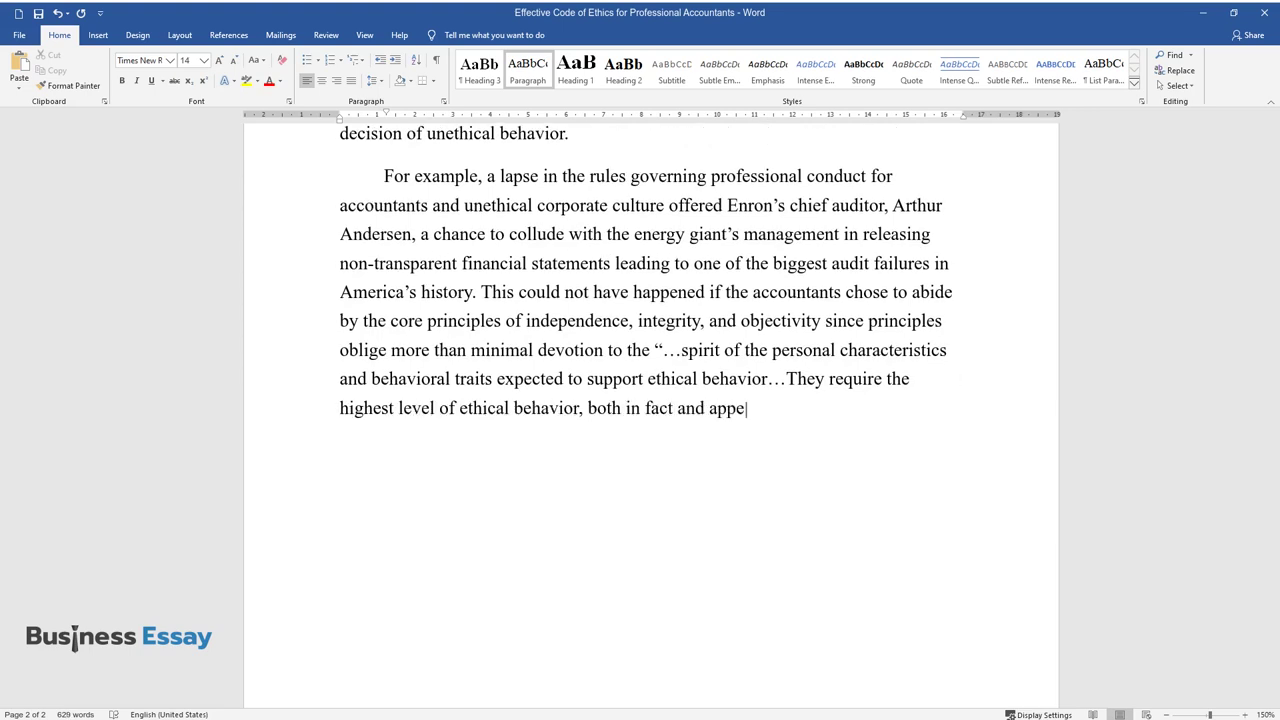
key(Return)
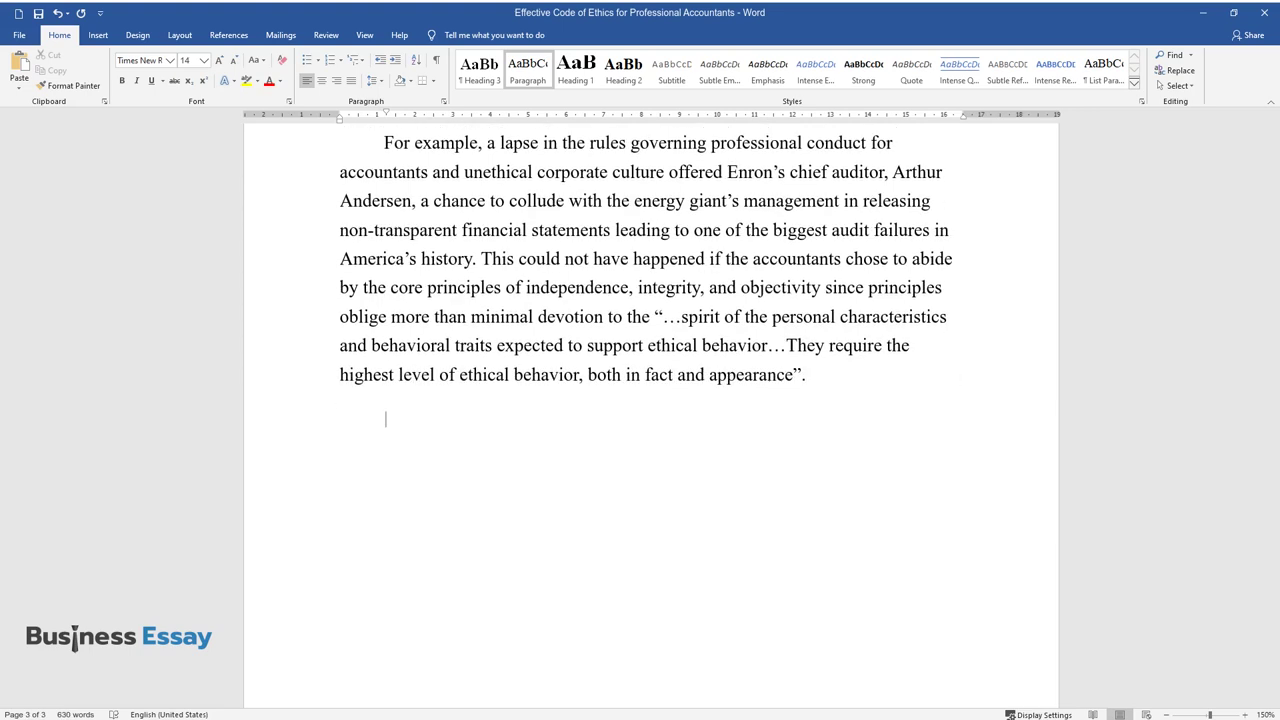
Step: Type the 'Second, an effective code of ethics' paragraph through '...light of the day.'
text(Second, an effective code of ethics )
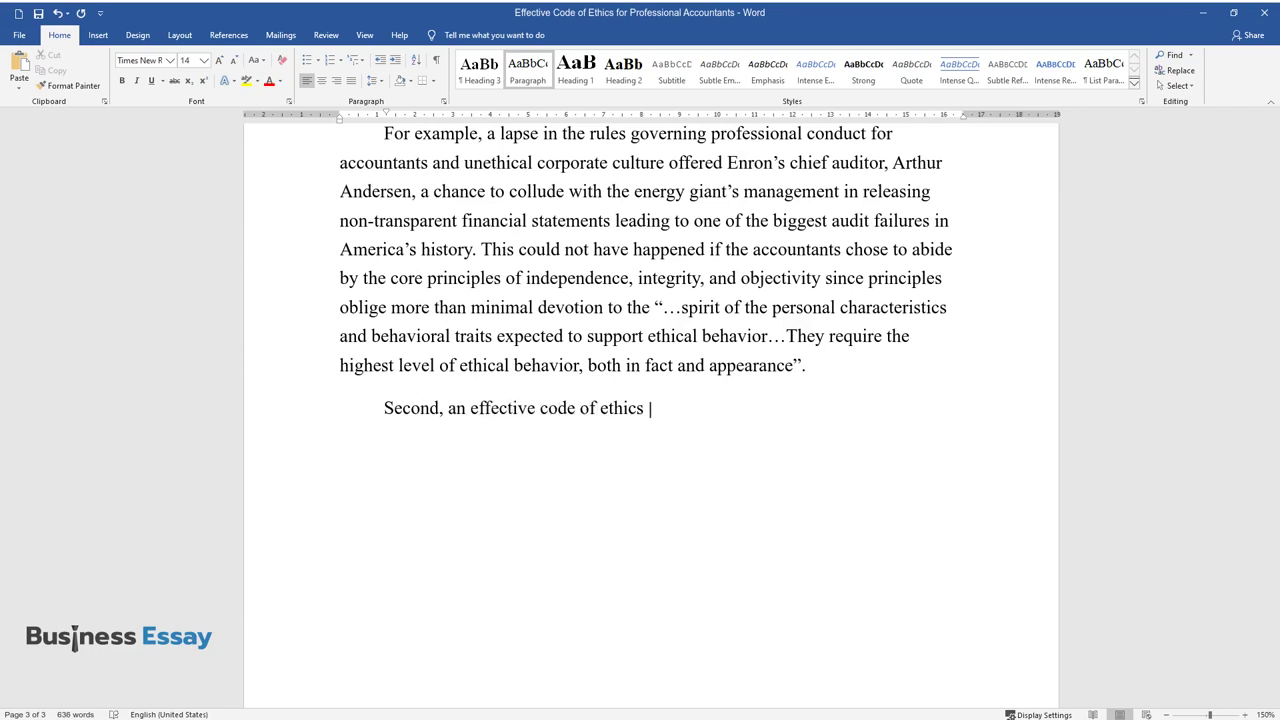
text(for professional accountants must, in)
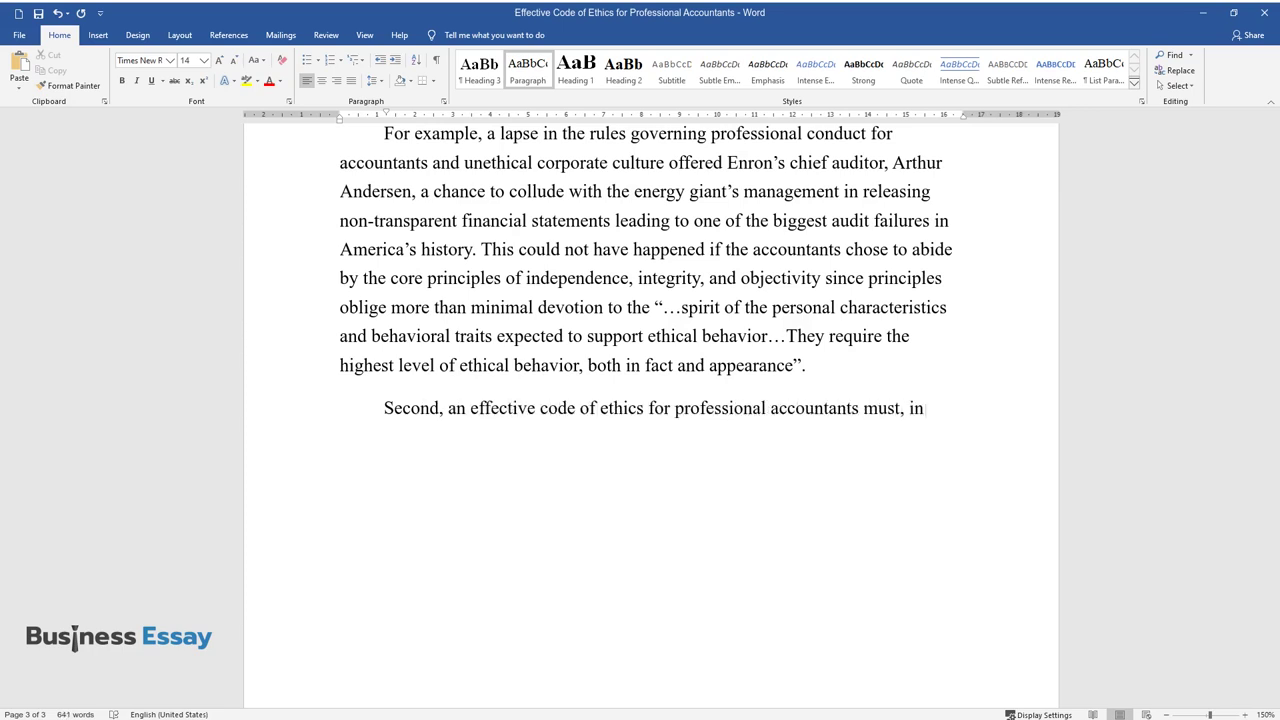
text( scope and nature, be able to empower)
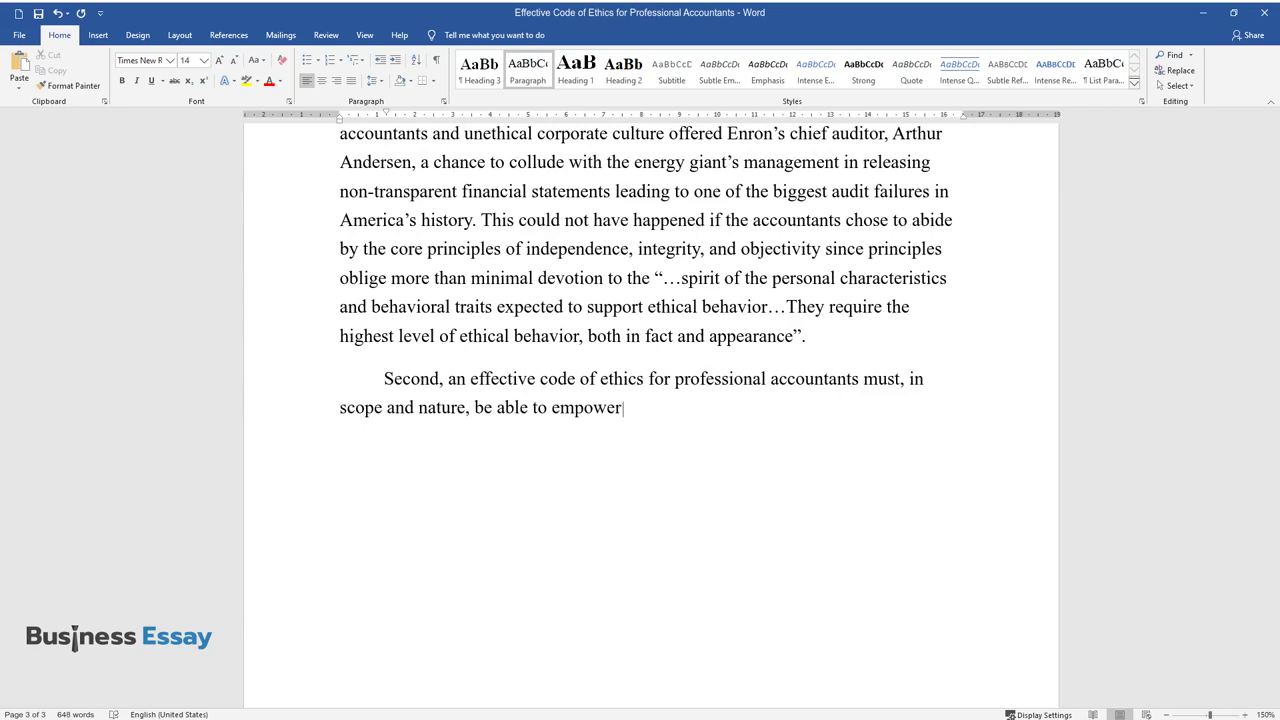
text( the professionals to resolve ethical )
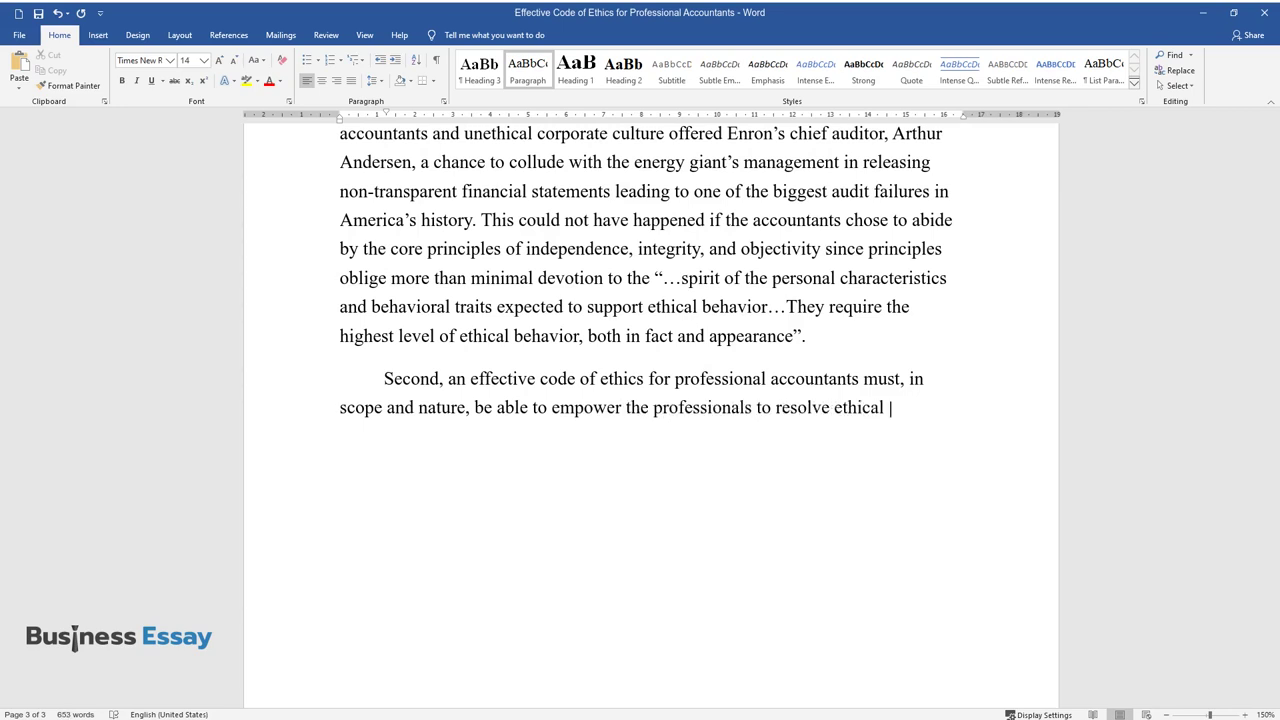
text(challenges in a manner that is in lin)
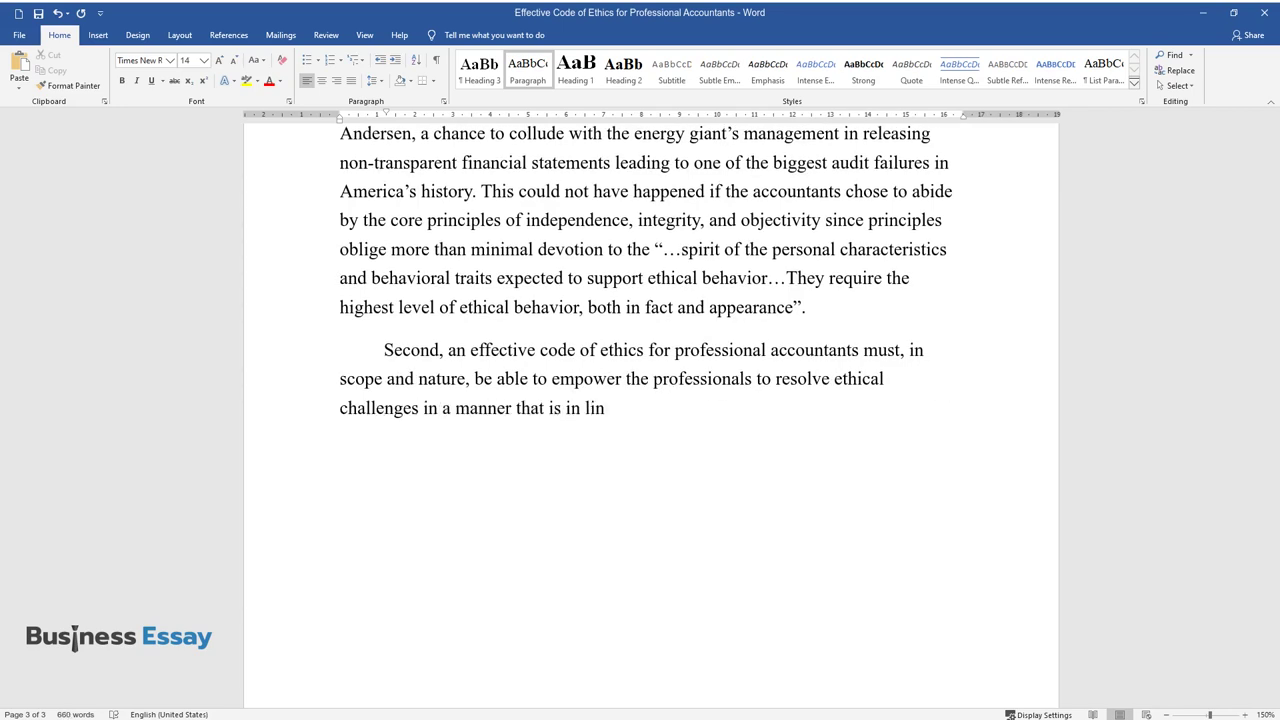
text(e with own professional values and s)
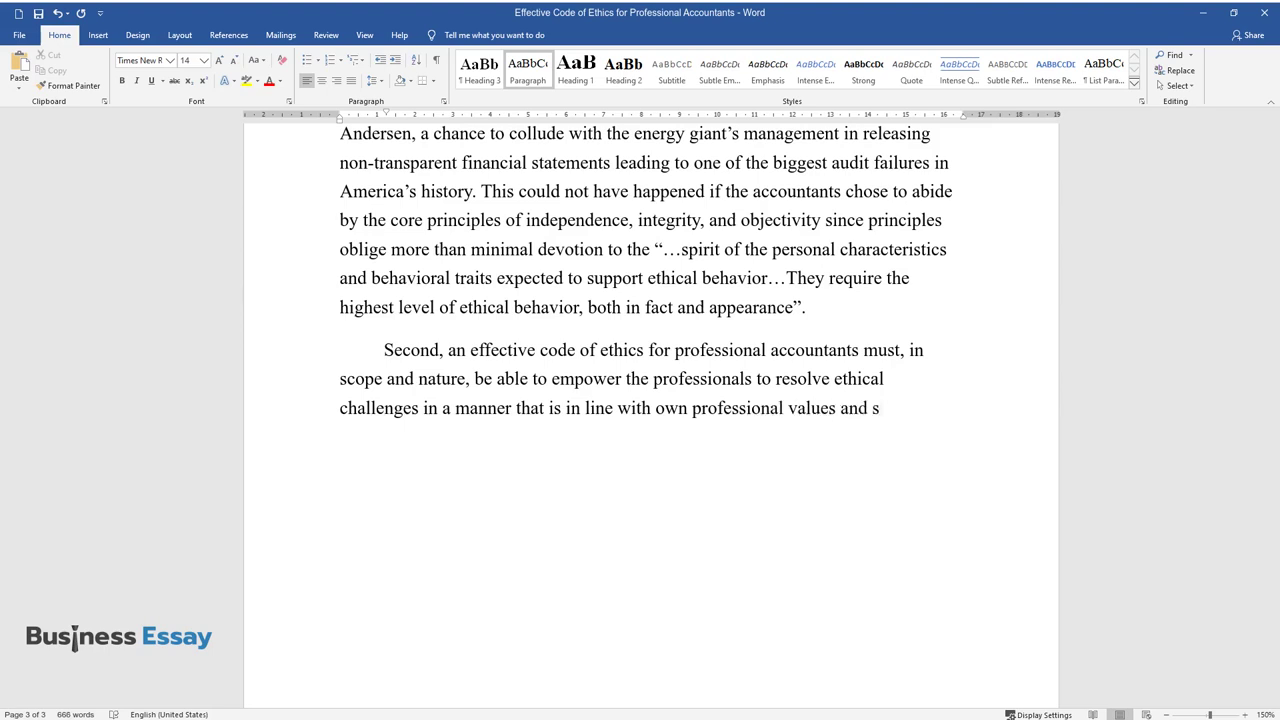
text(ocietal expectations. Systematic stud)
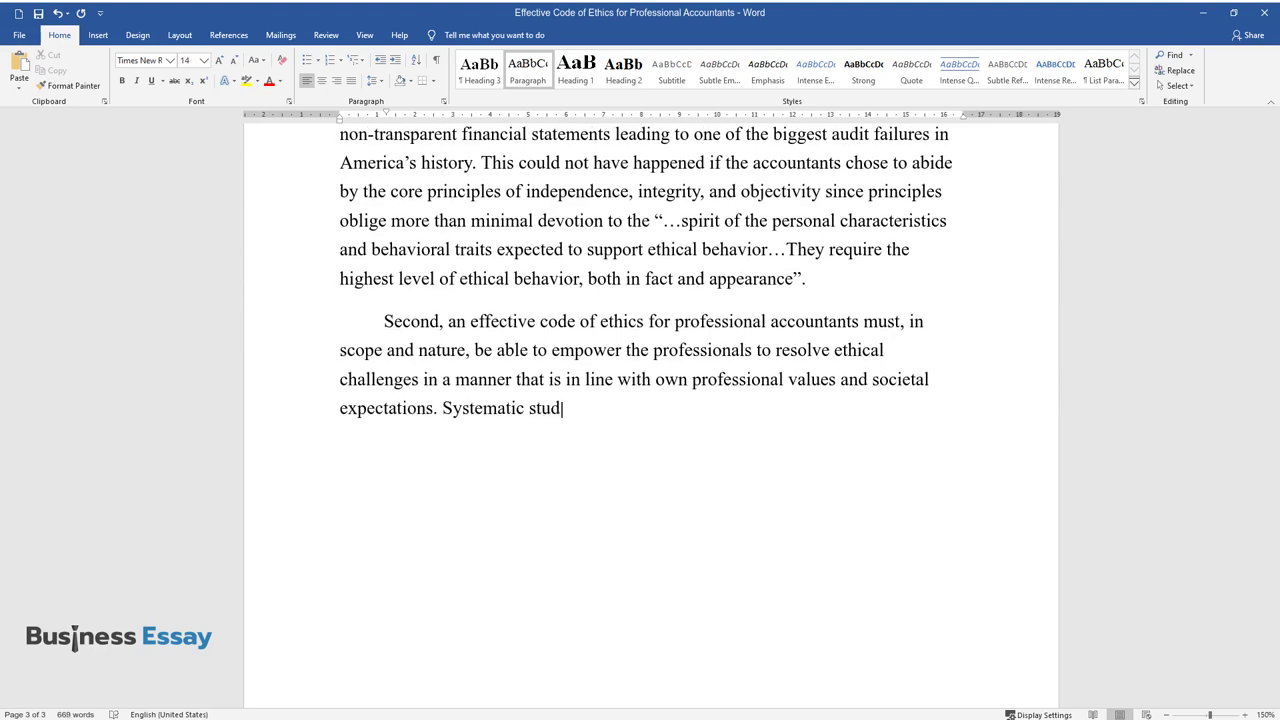
text(ies, according to the authors, demonst)
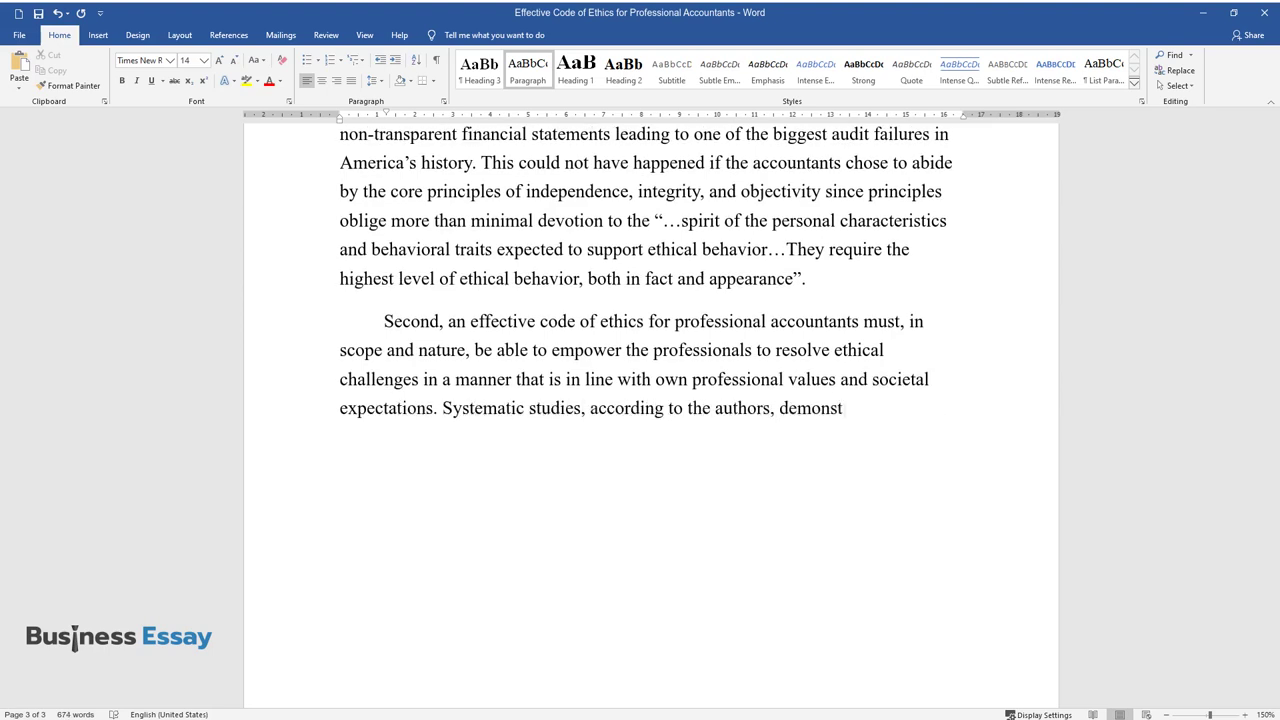
text(rate that most existing codes of ethi)
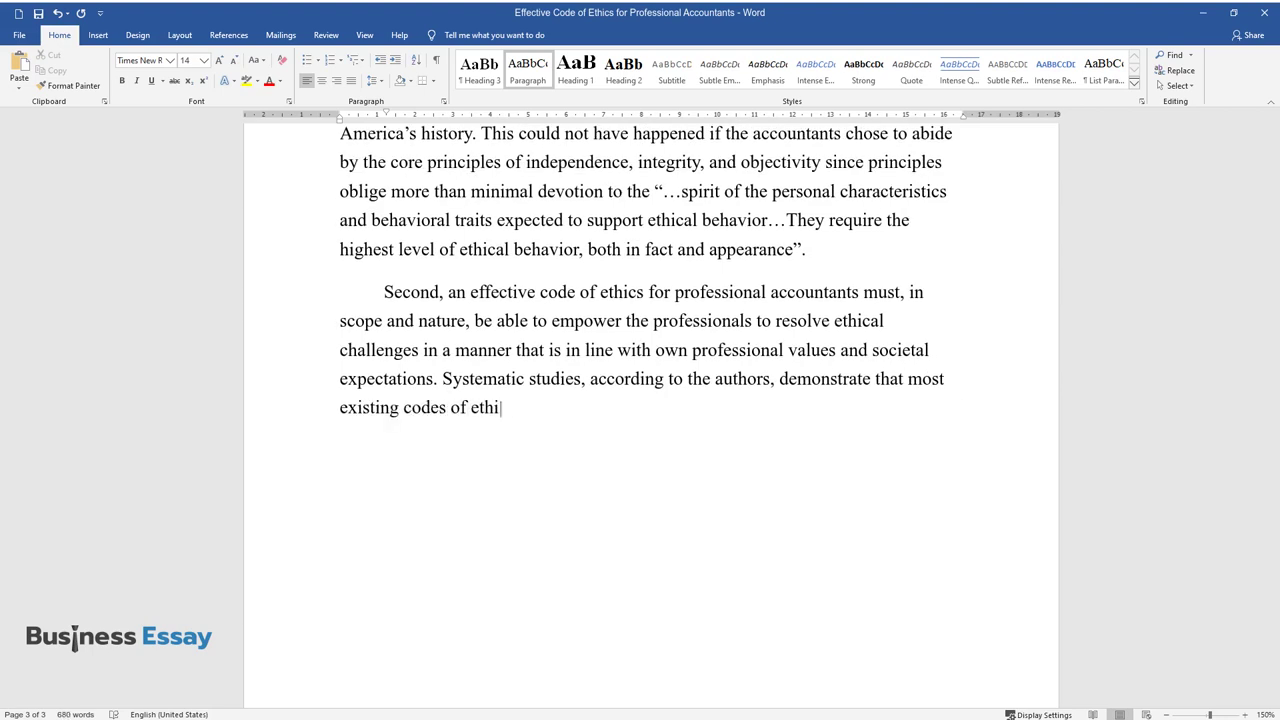
text(cs do not guide or direct the account)
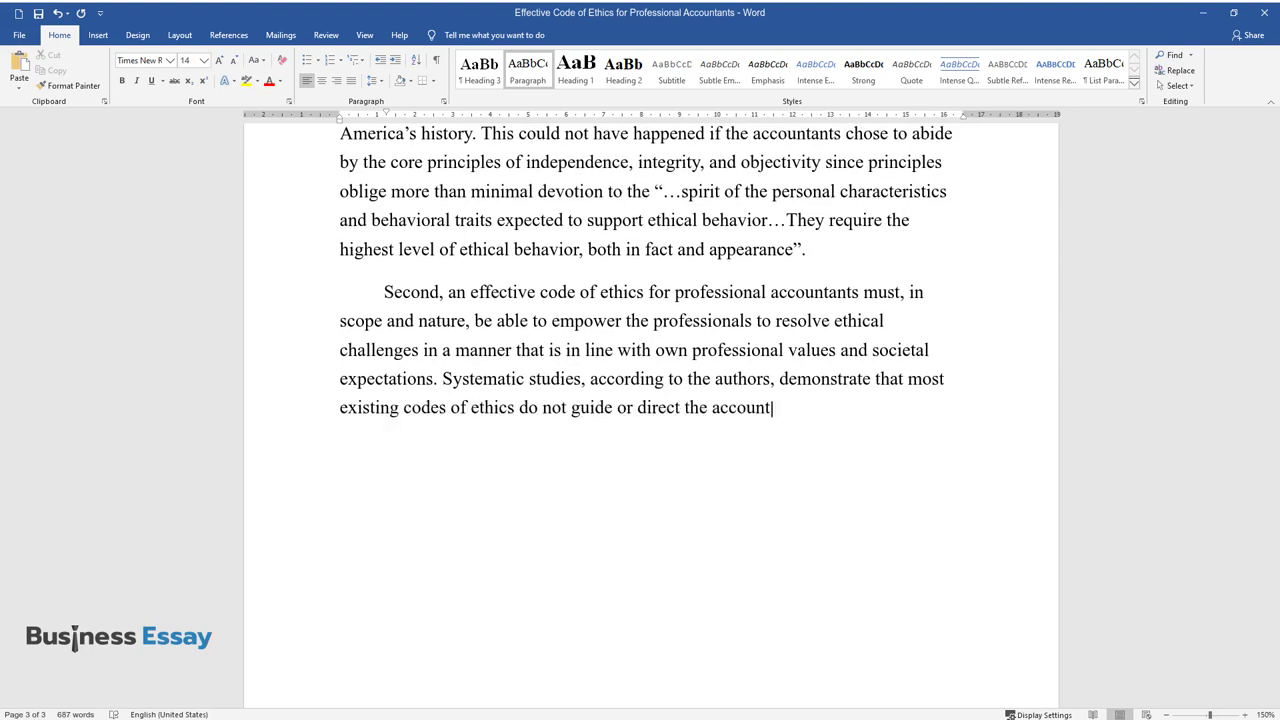
text(ants toward recognizing and)
text( stating t)
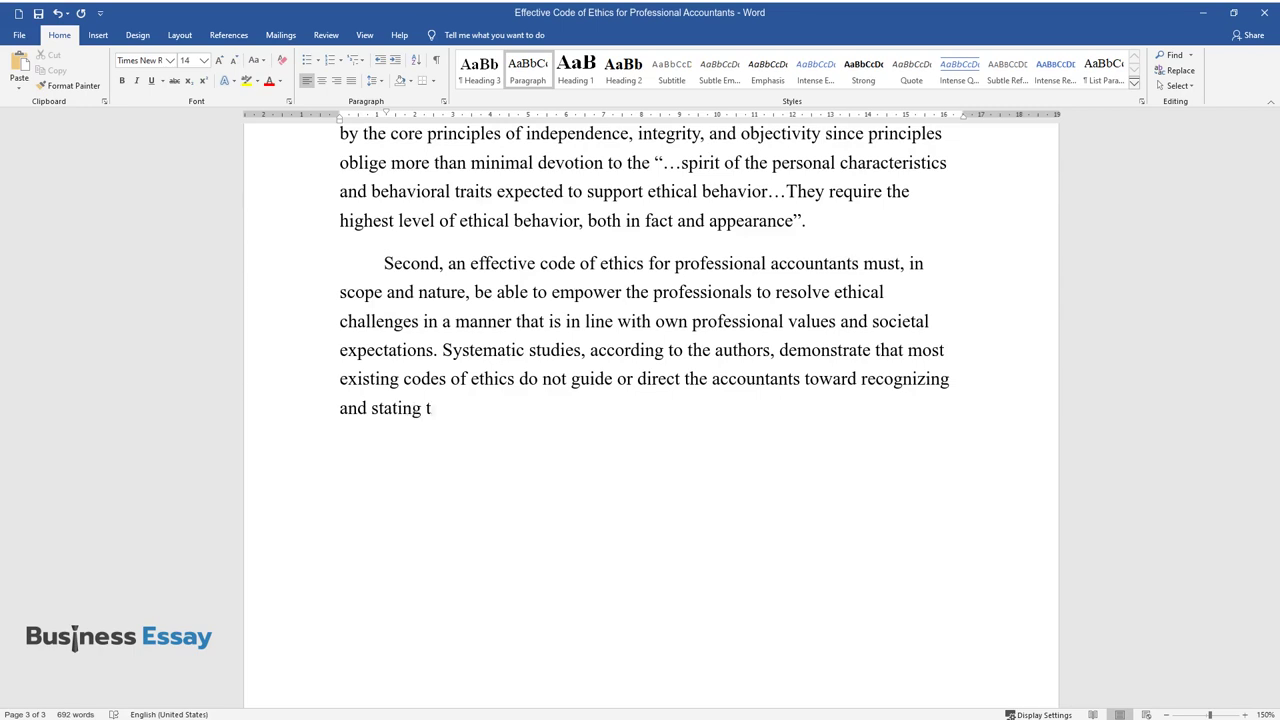
text(he values that inarguably influence t)
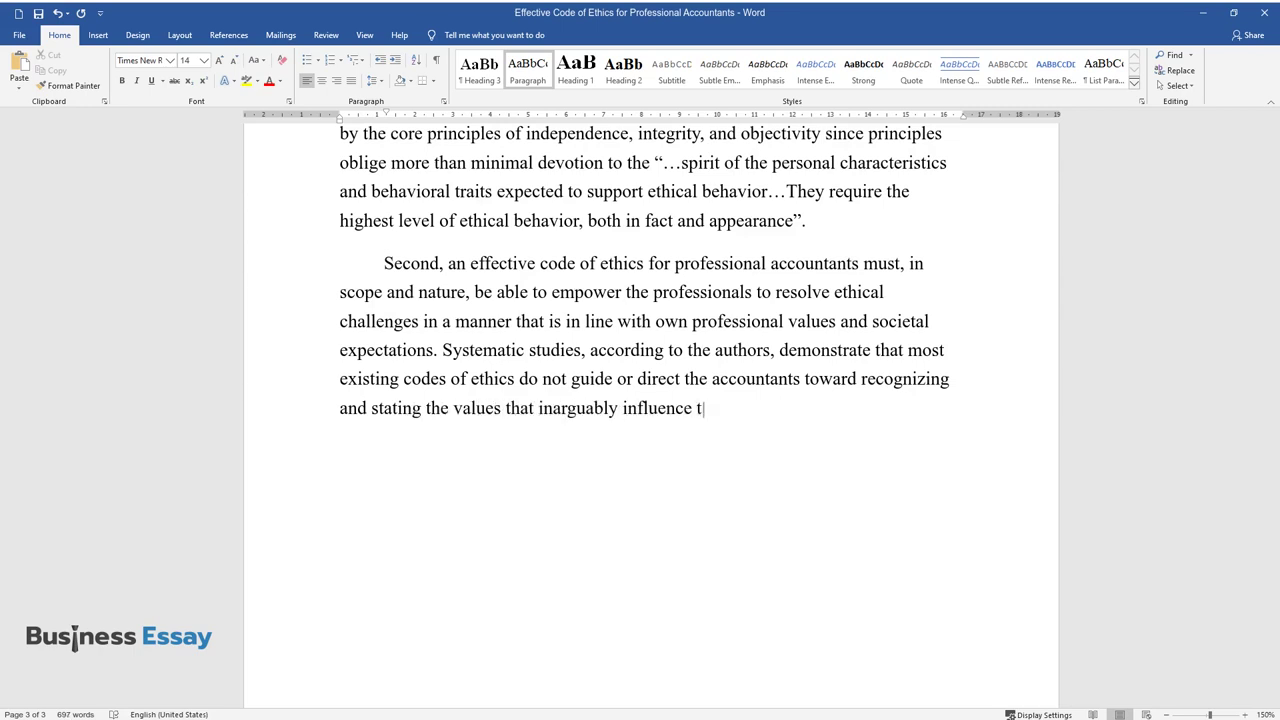
text(heir choices. This exposes the profes)
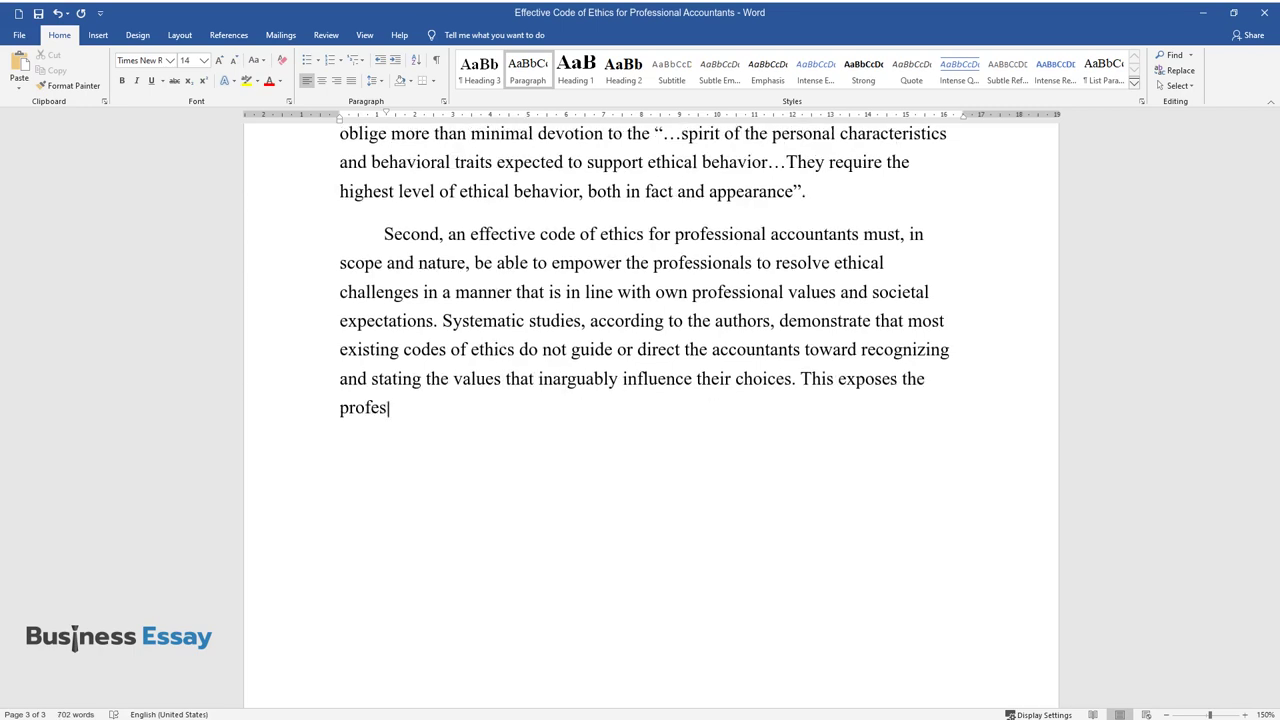
text(sion to a lot of suspicion and scrutiny from all stakeh)
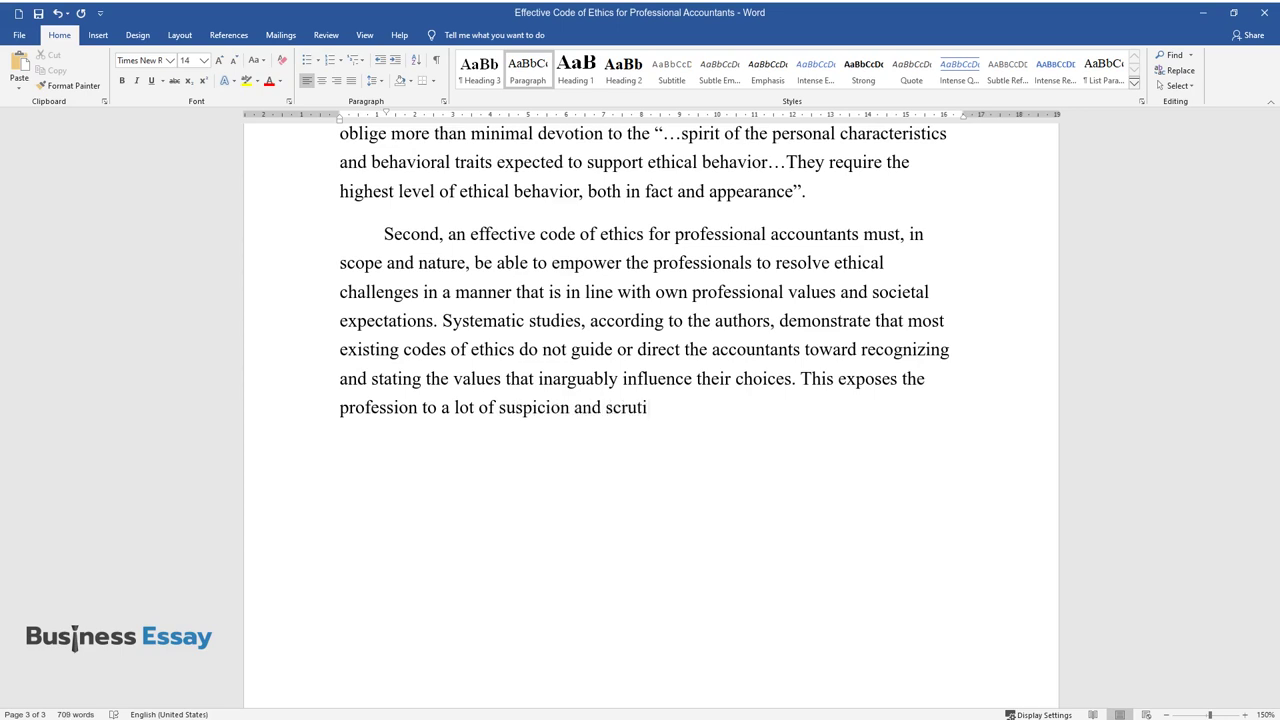
text(olders. According t)
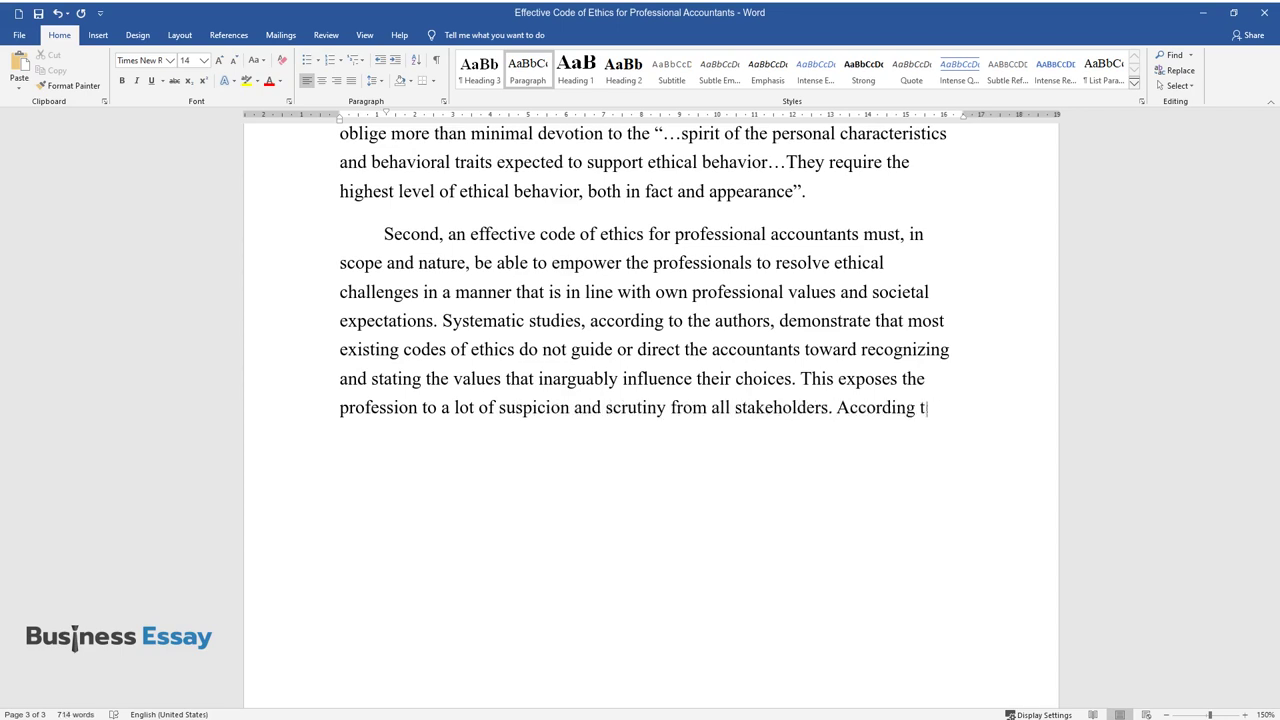
text(o Flanagan & Clarke, “…evidence of th)
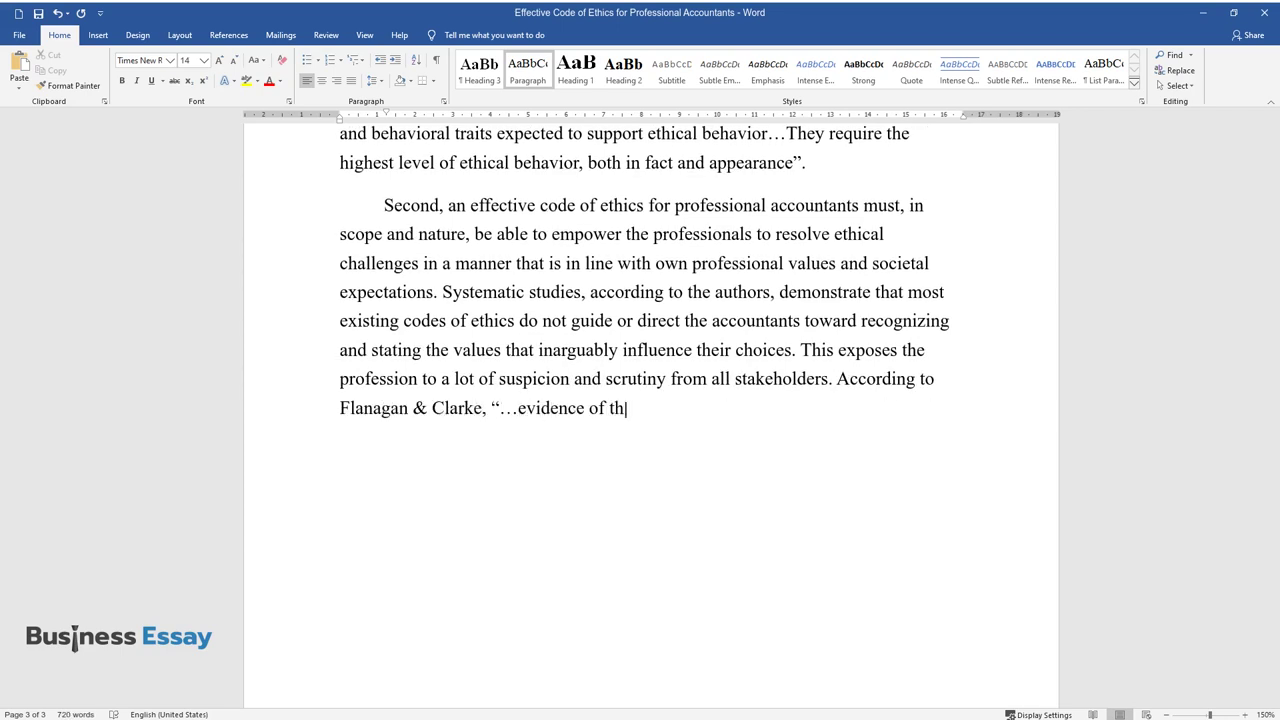
text(is may be found in the glowing extern)
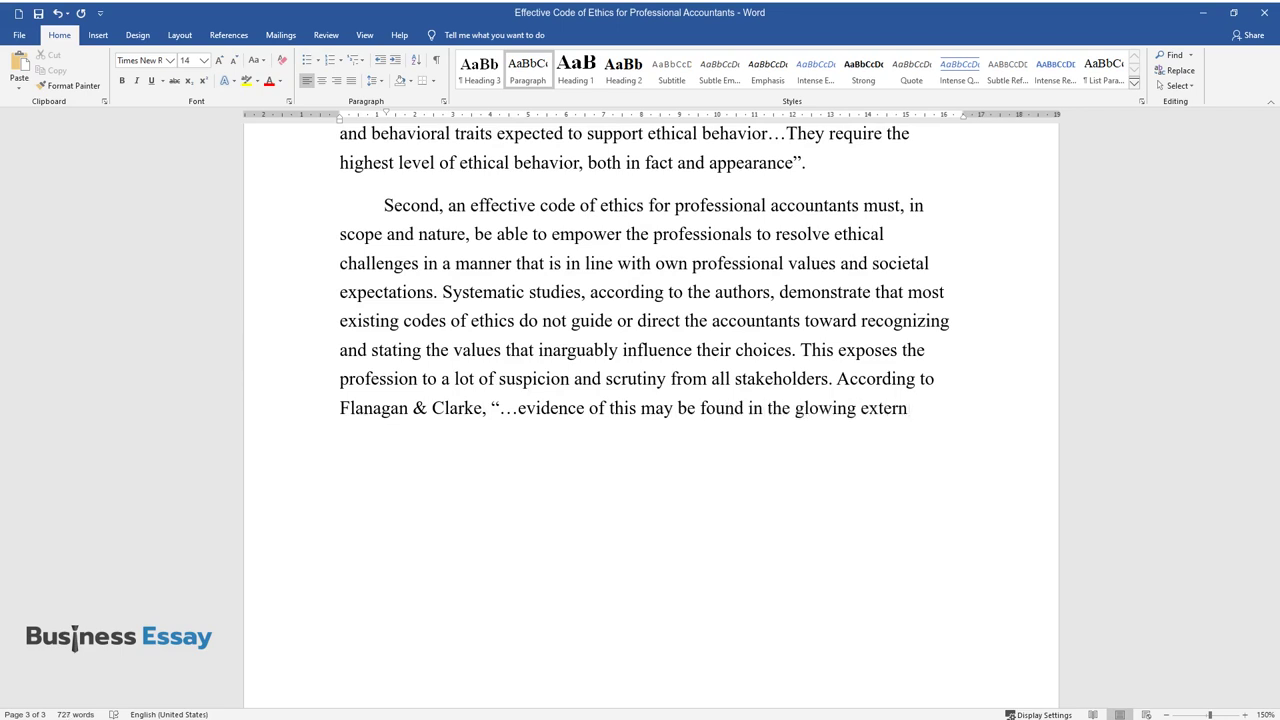
text(al controls placed on accountants by )
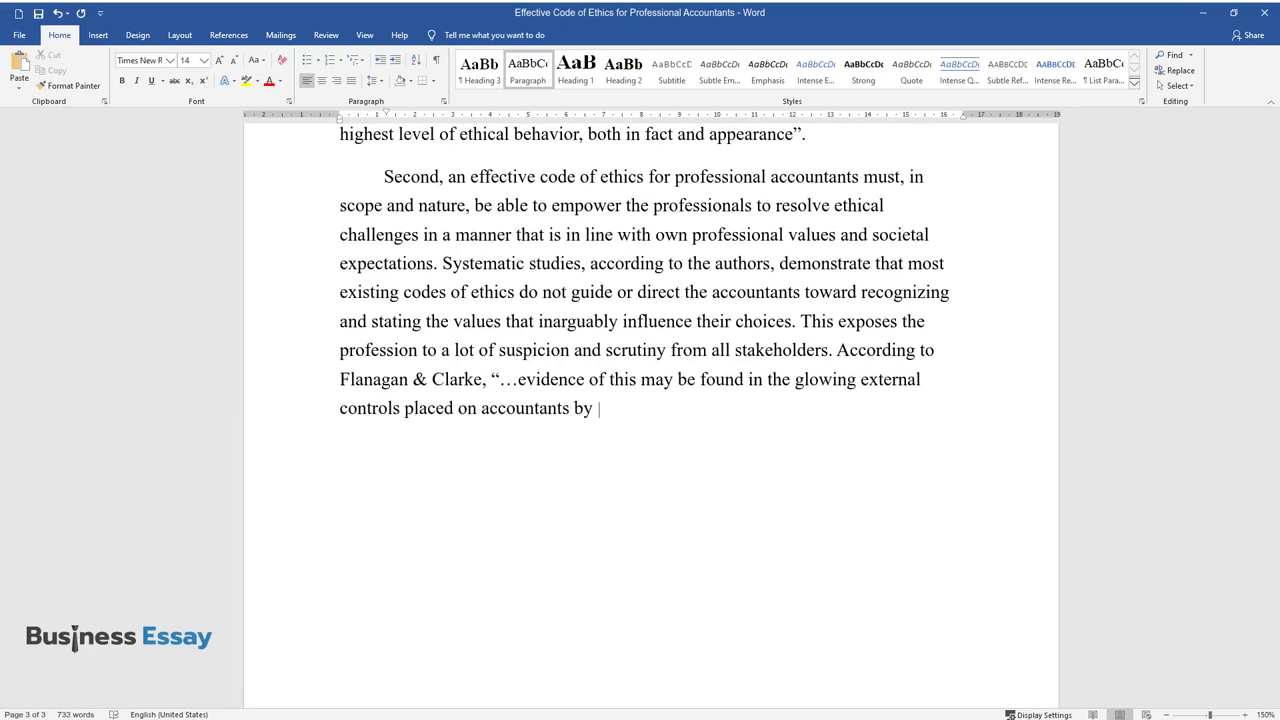
text(governments and regulatory bodies thr)
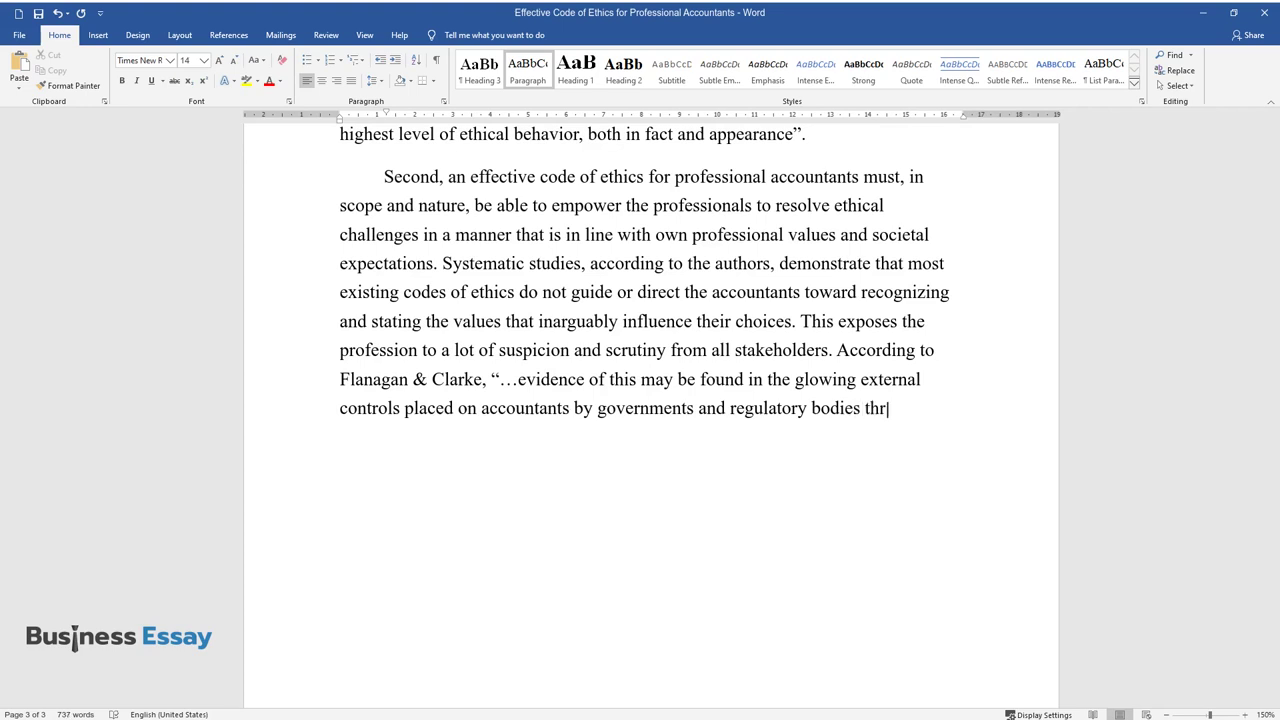
text(oughout the world”. Consequently, it )
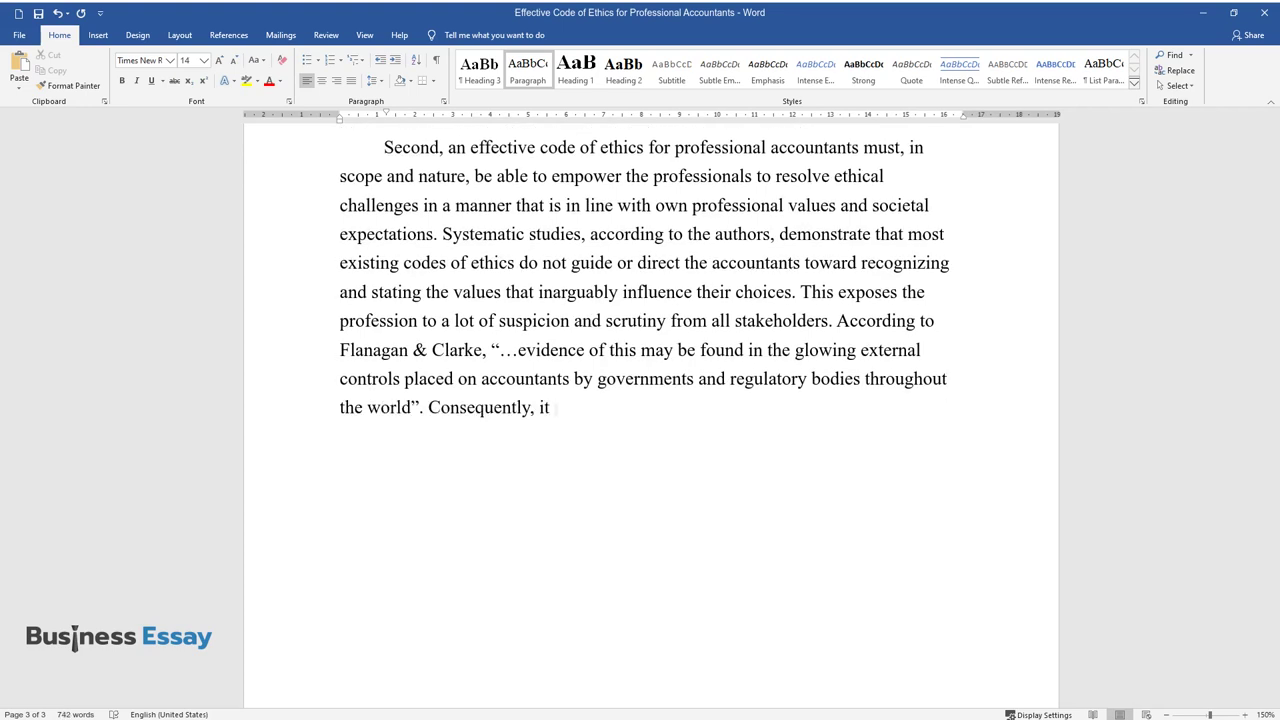
text(is prudent to argue that an effective)
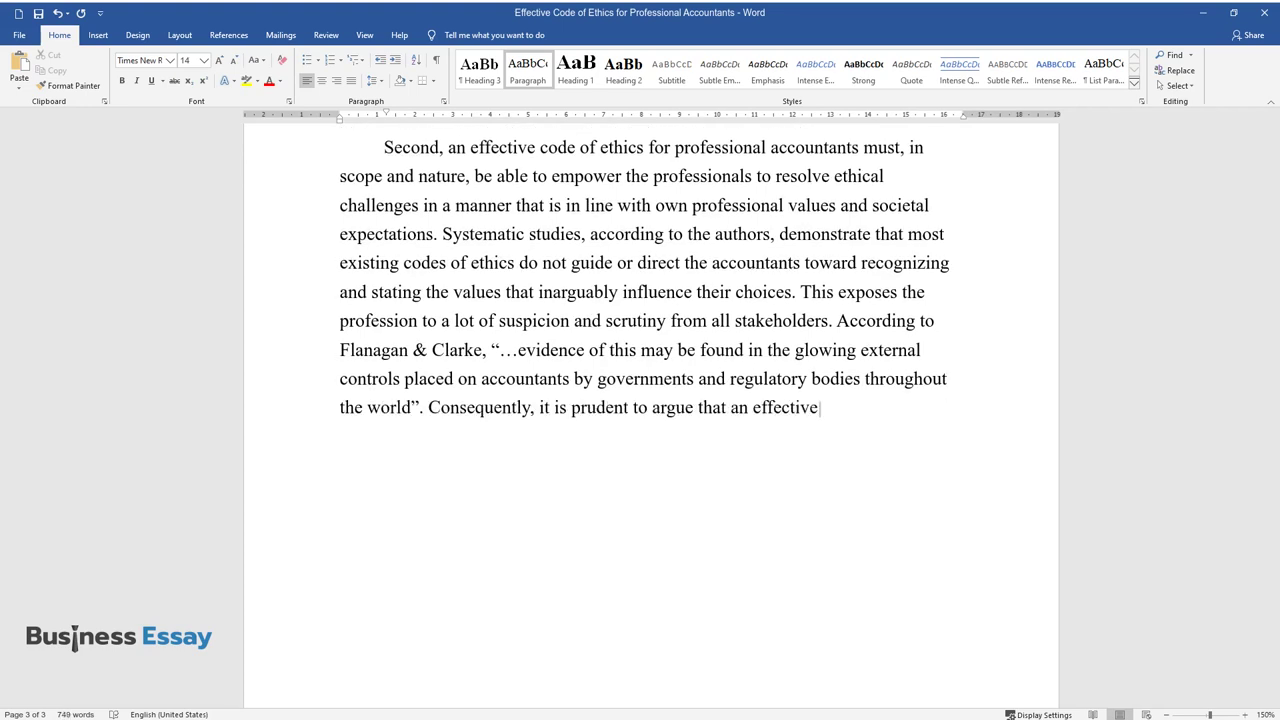
text( code of ethics for professional acc)
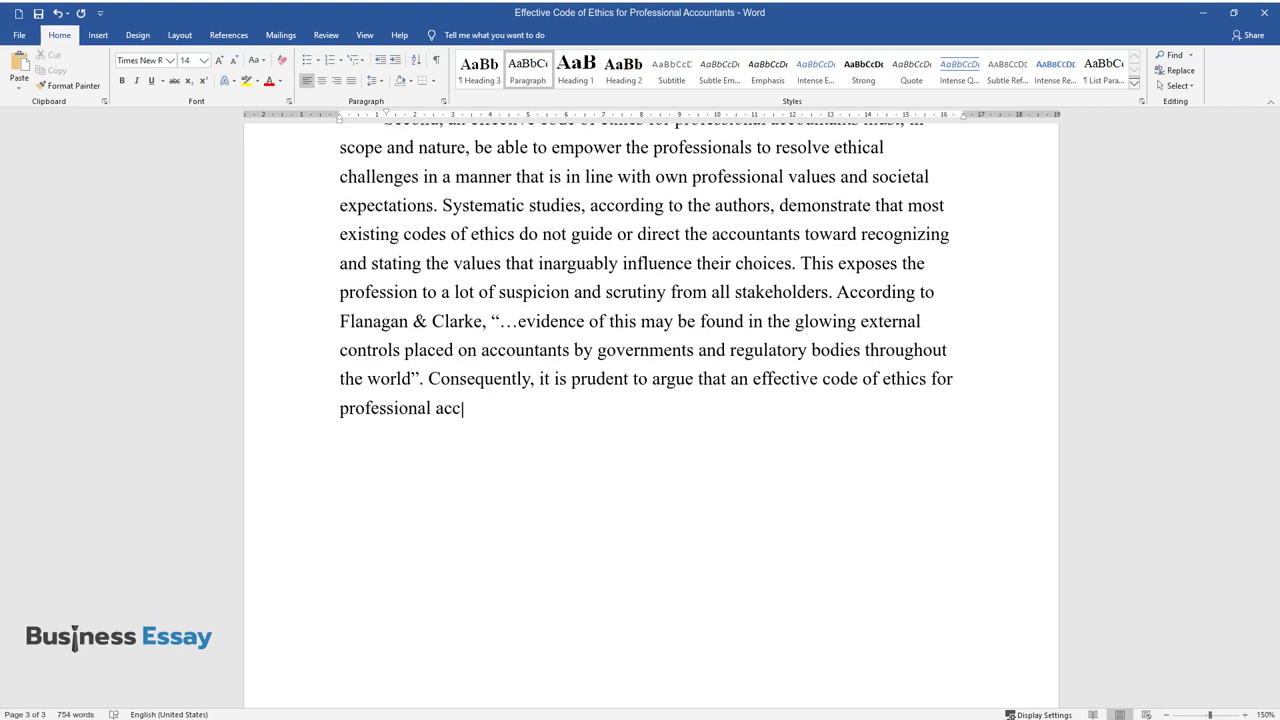
text(ountants must include provisions that)
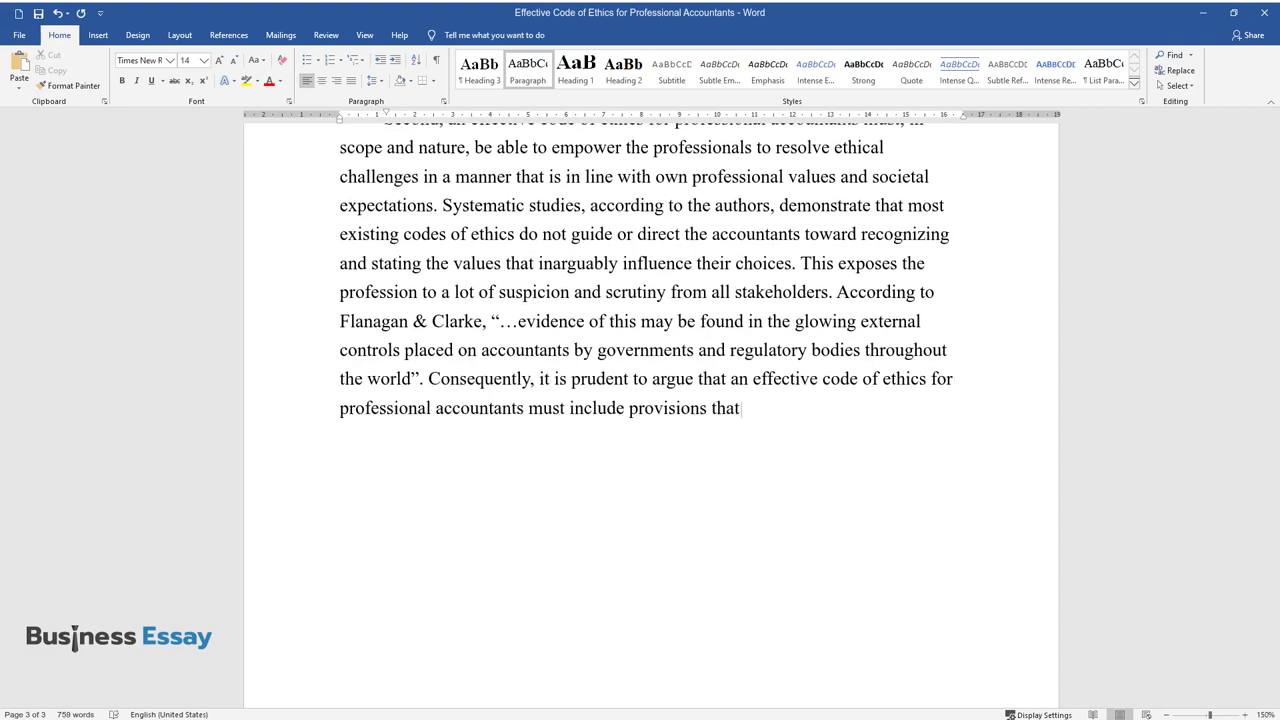
text( will empower the accountants to resol)
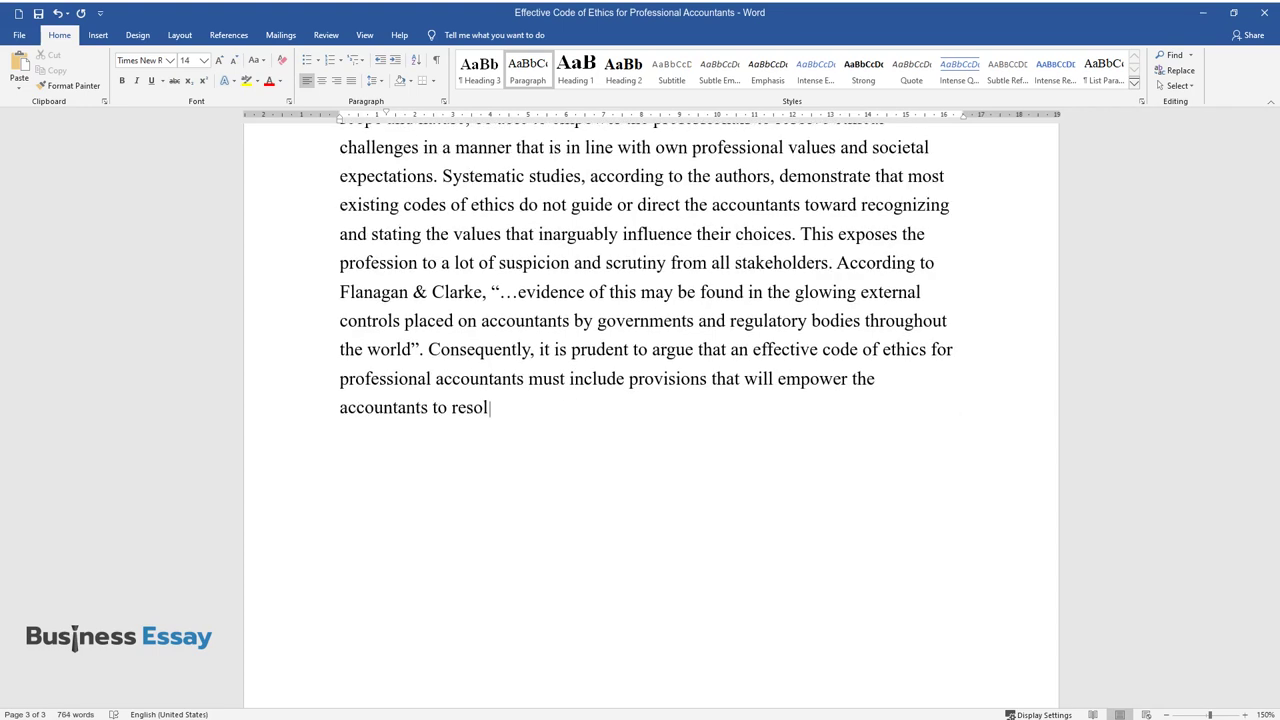
text(ve their ethical dilemmas in a way th)
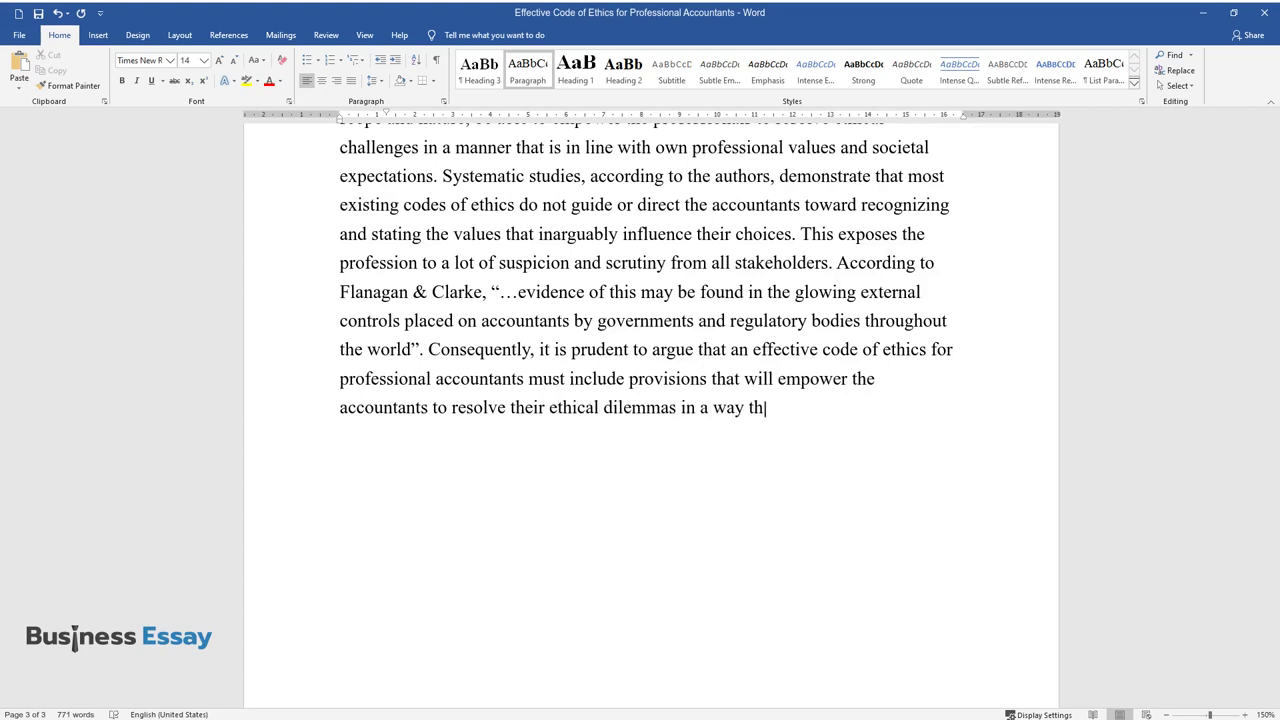
text(at is consistent with their core professional values and the expe)
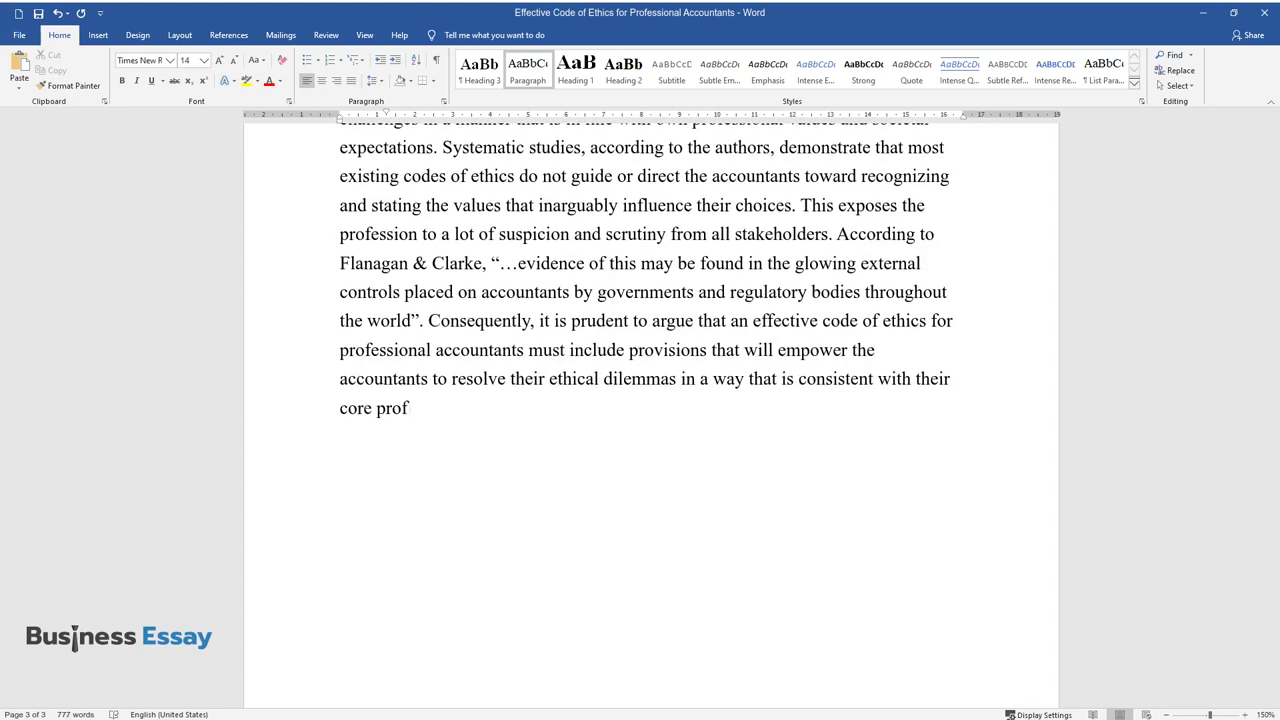
text(ctations )
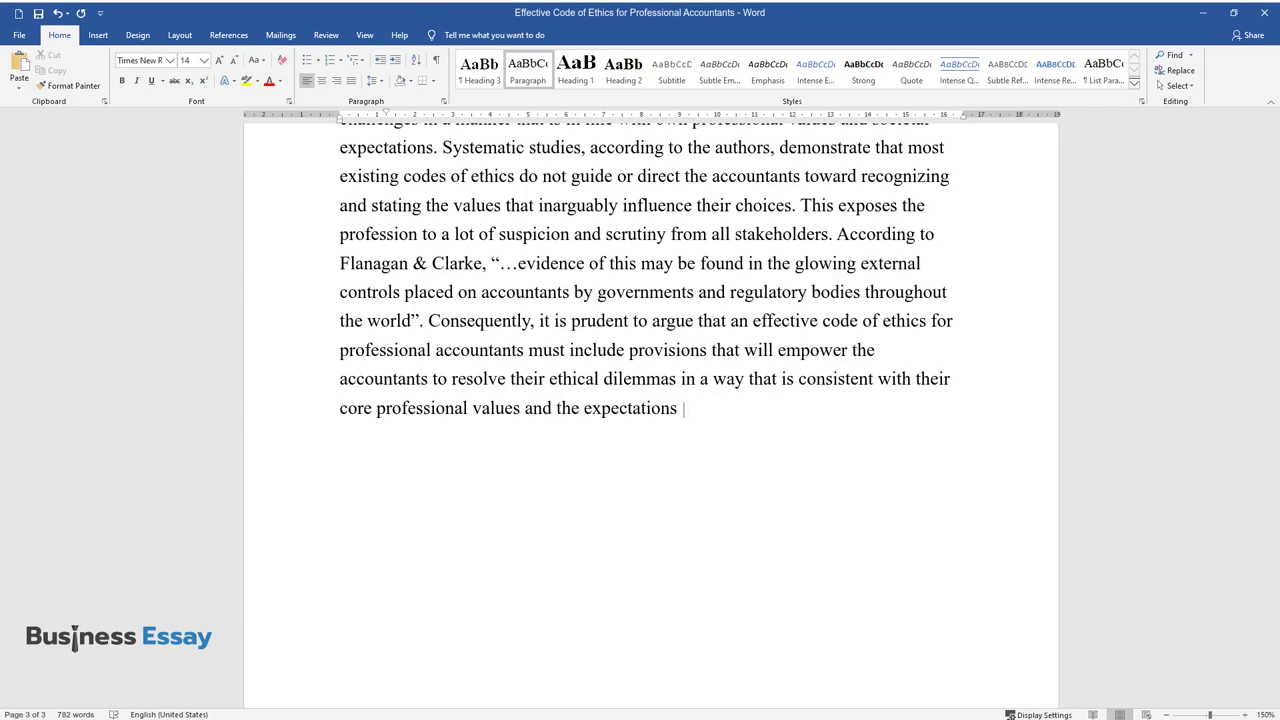
text(set by the community, thus improving )
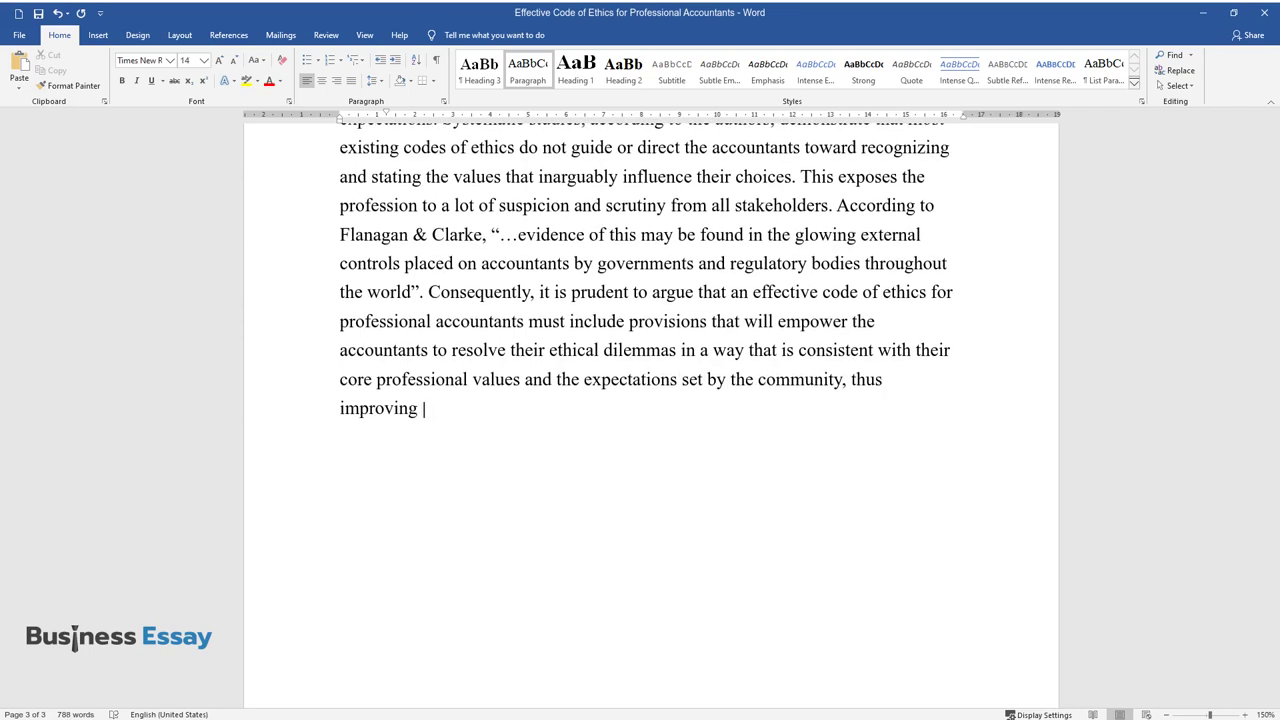
text(their public perception and image. Th)
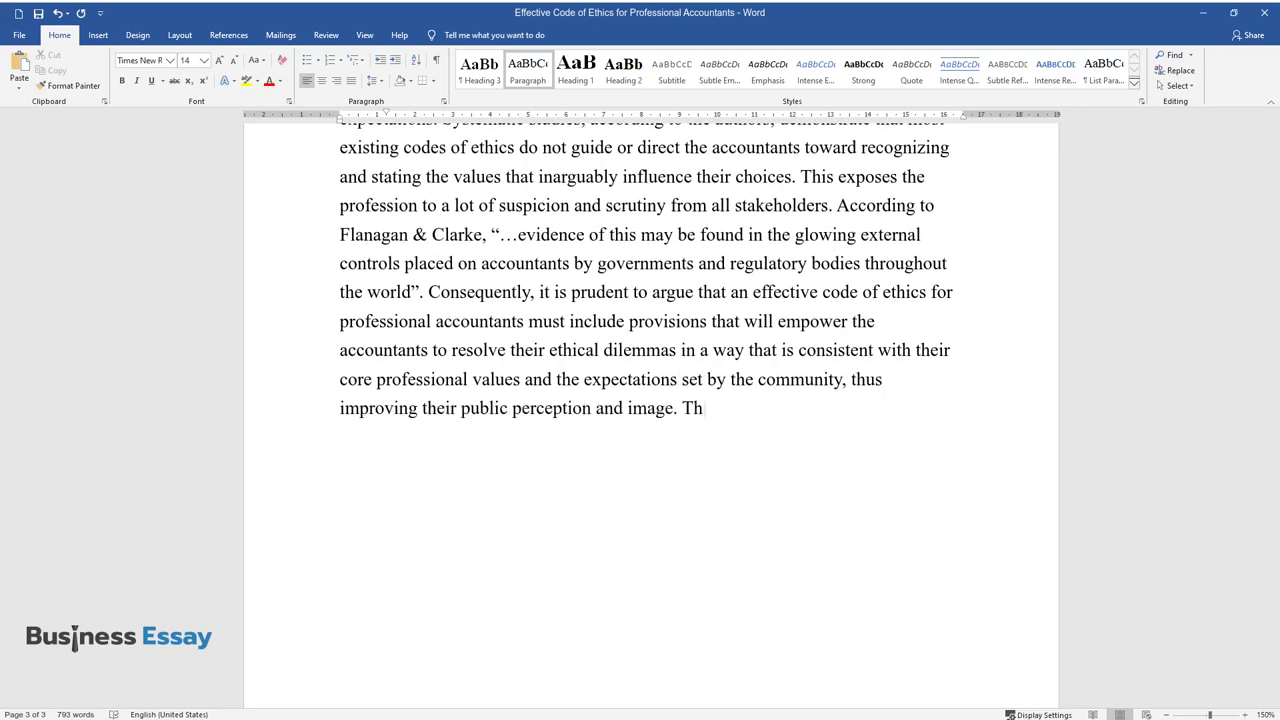
text(is way, some public oversight bodies )
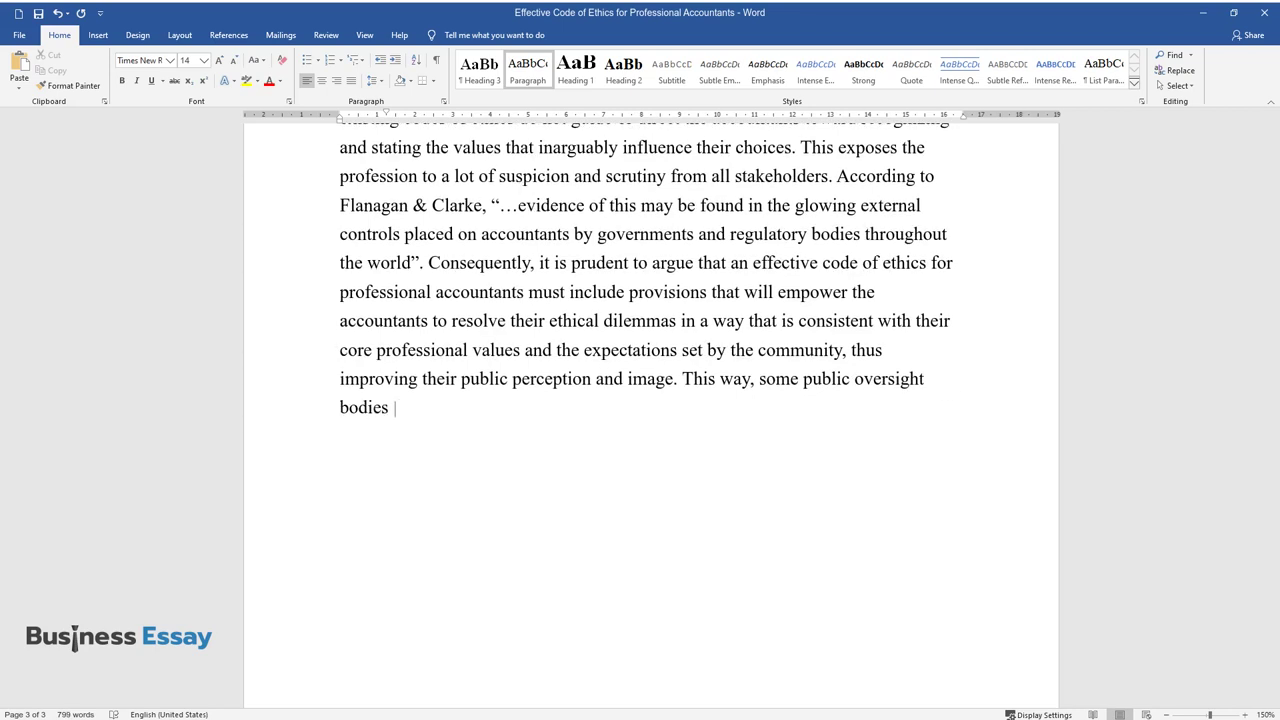
text(formed to regulate the independence o)
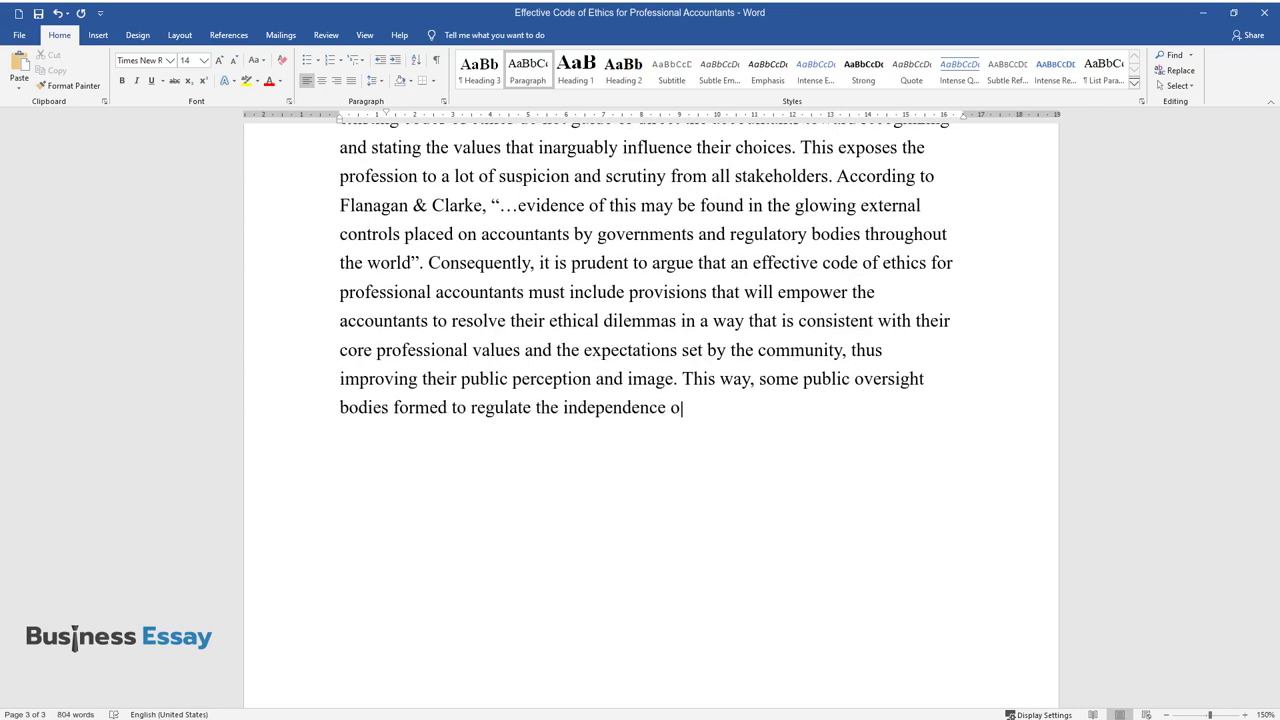
text(f accountants such as the U.S. Public)
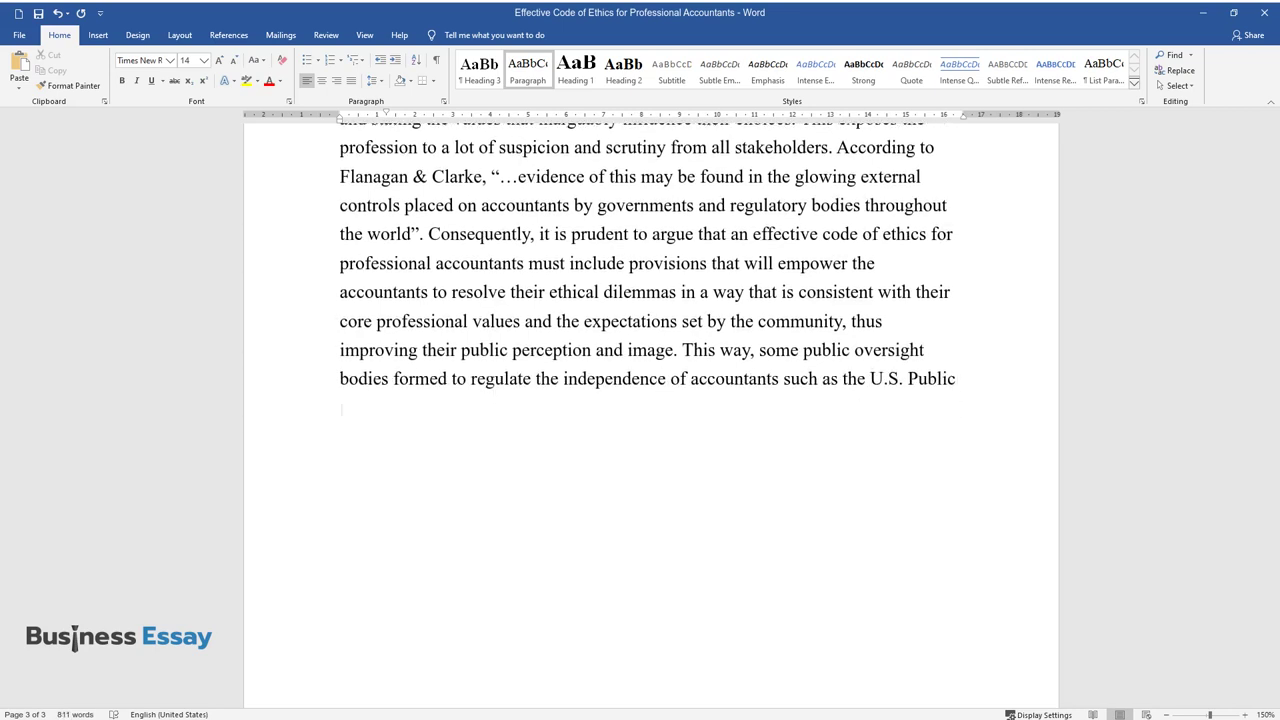
text( Company Accounting Oversight Board w)
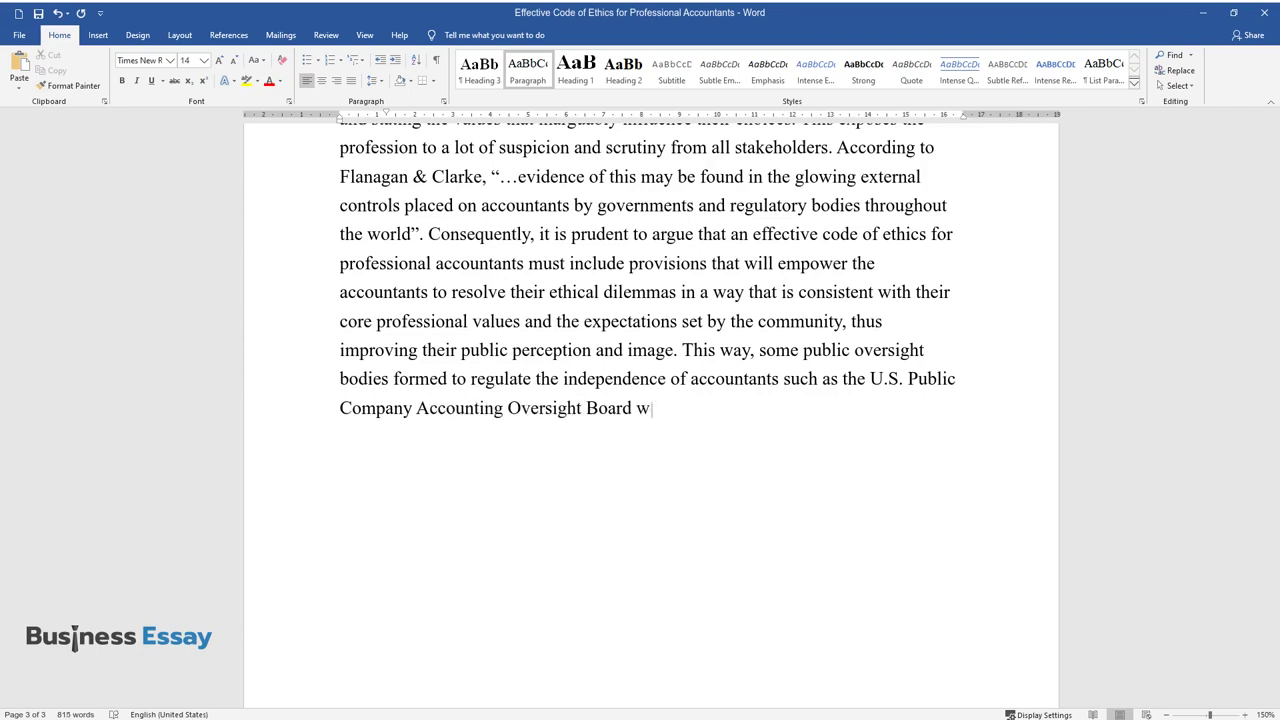
text(ould not have seen the light of the da)
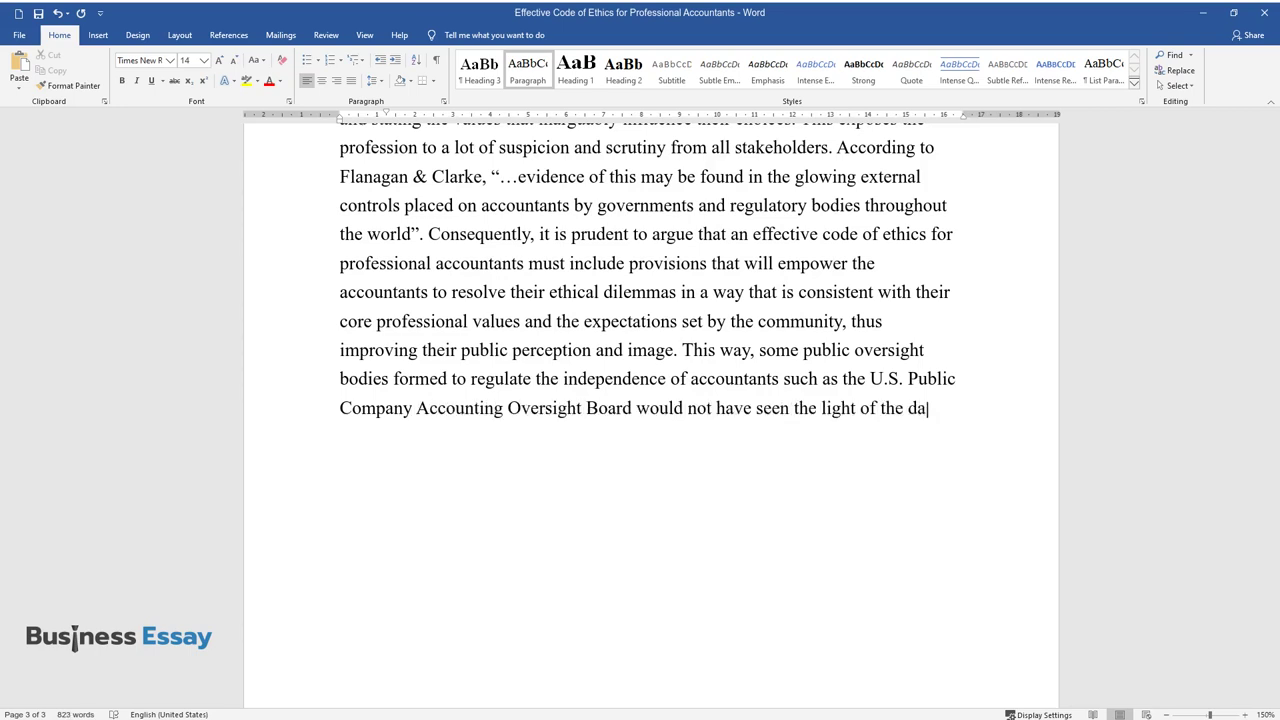
text(y.)
key(Return)
Step: Type the 'Third' paragraph on training, ending '...often shifting accounting standards.'
text(Third, a)
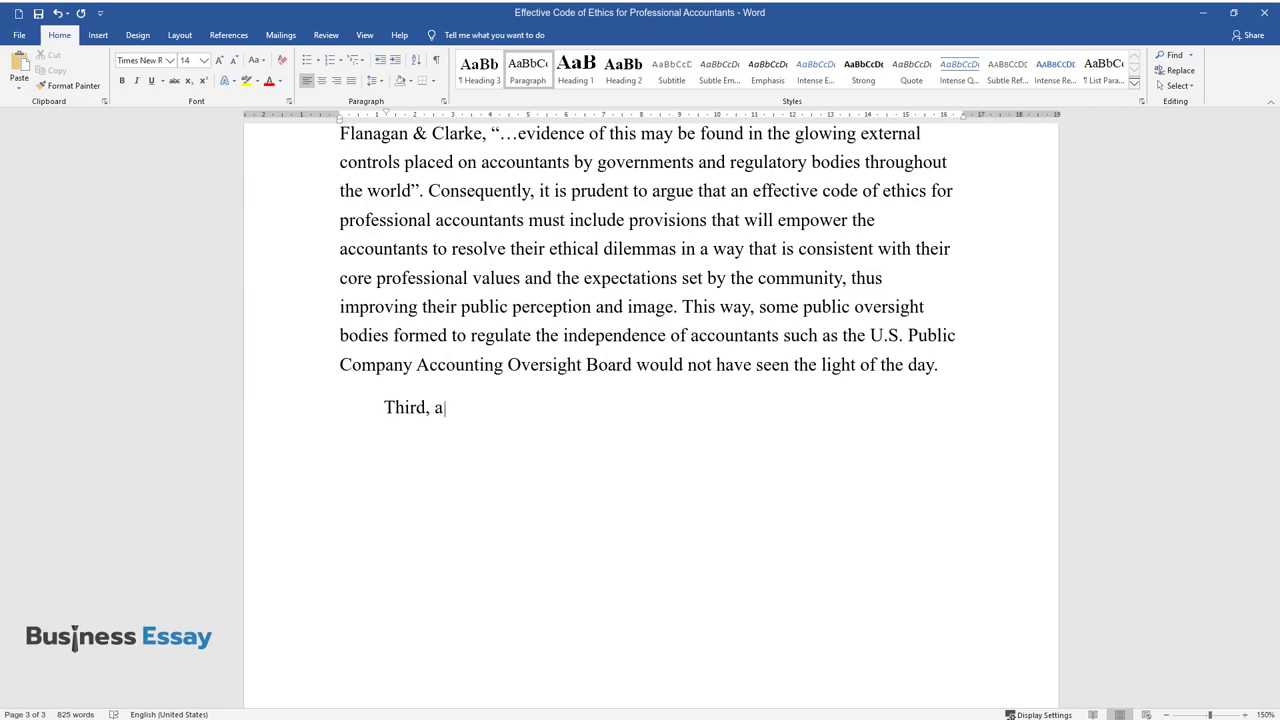
text(n effective code of ethics for profe)
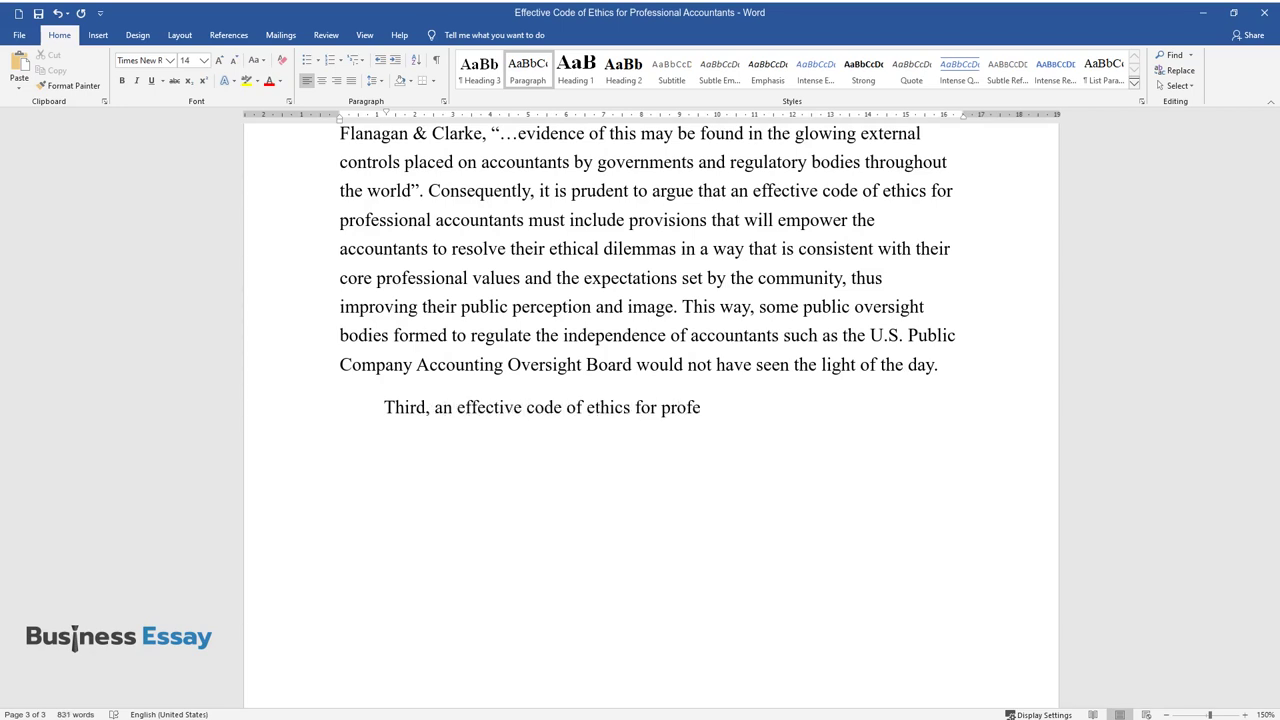
text(ssional accountants must provide the context for programs, sem)
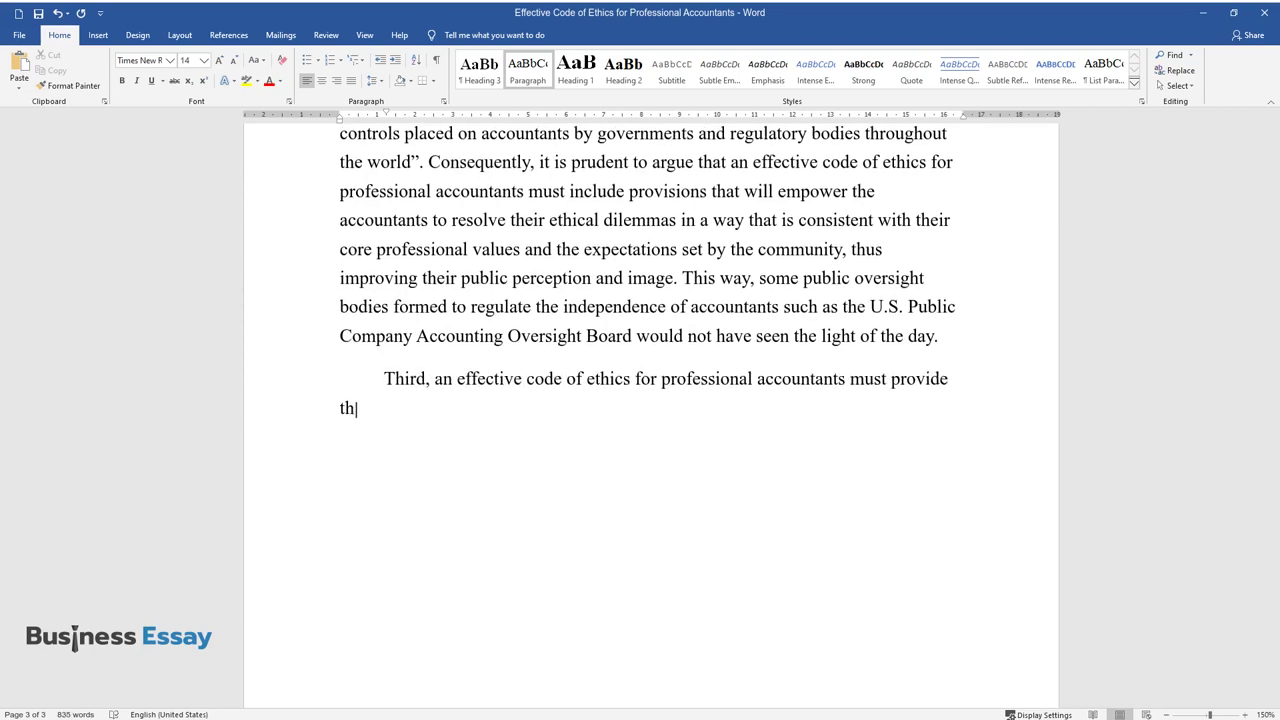
text(inars, an)
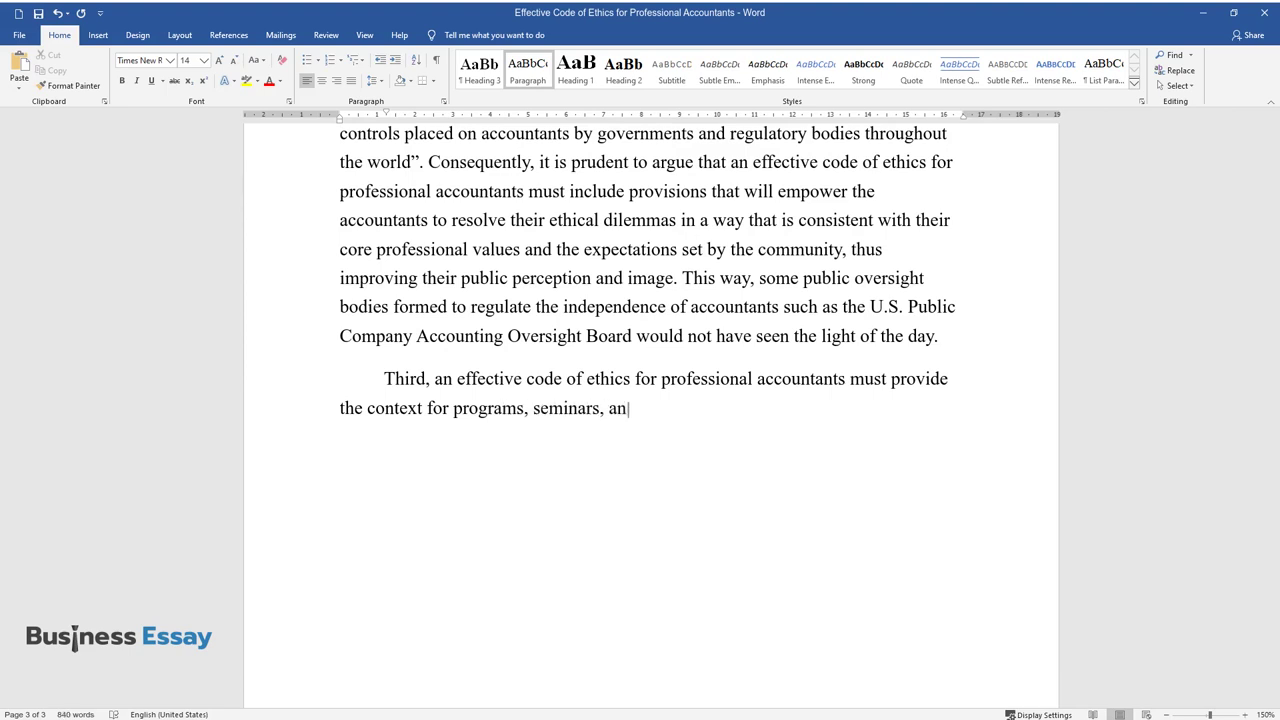
text(d conferences designed to improve th)
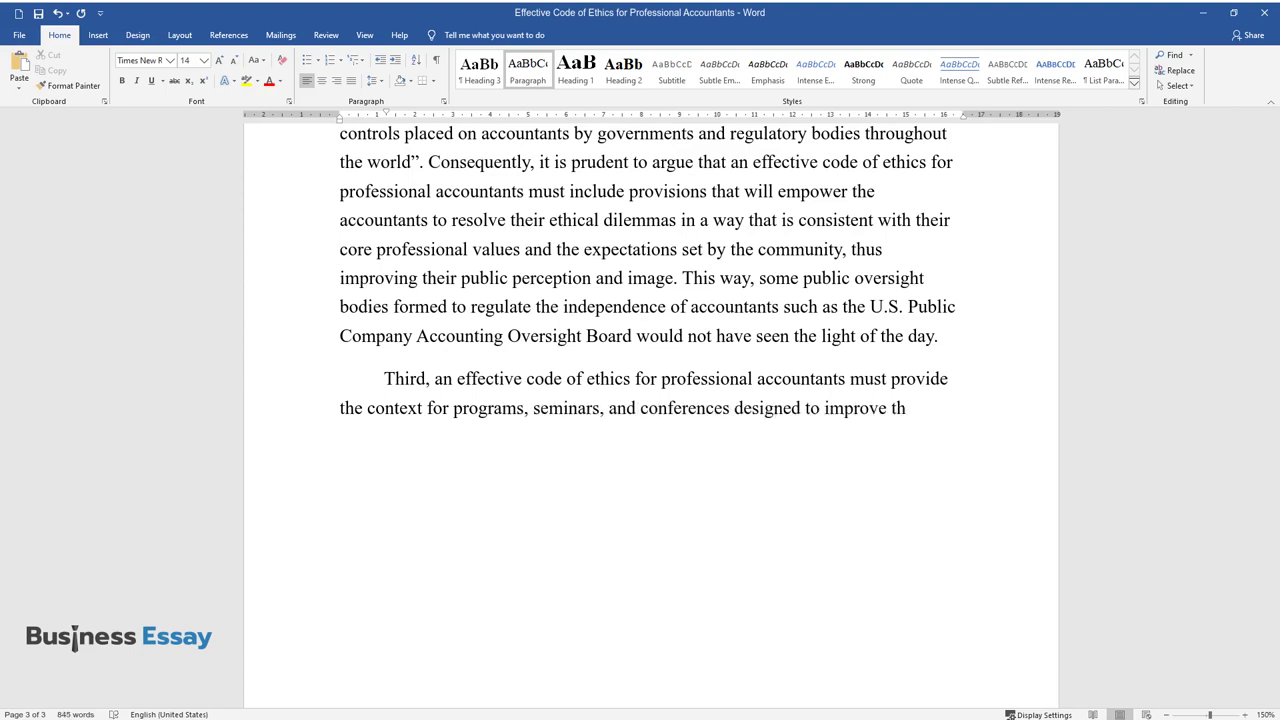
text(e competence and performance of acc)
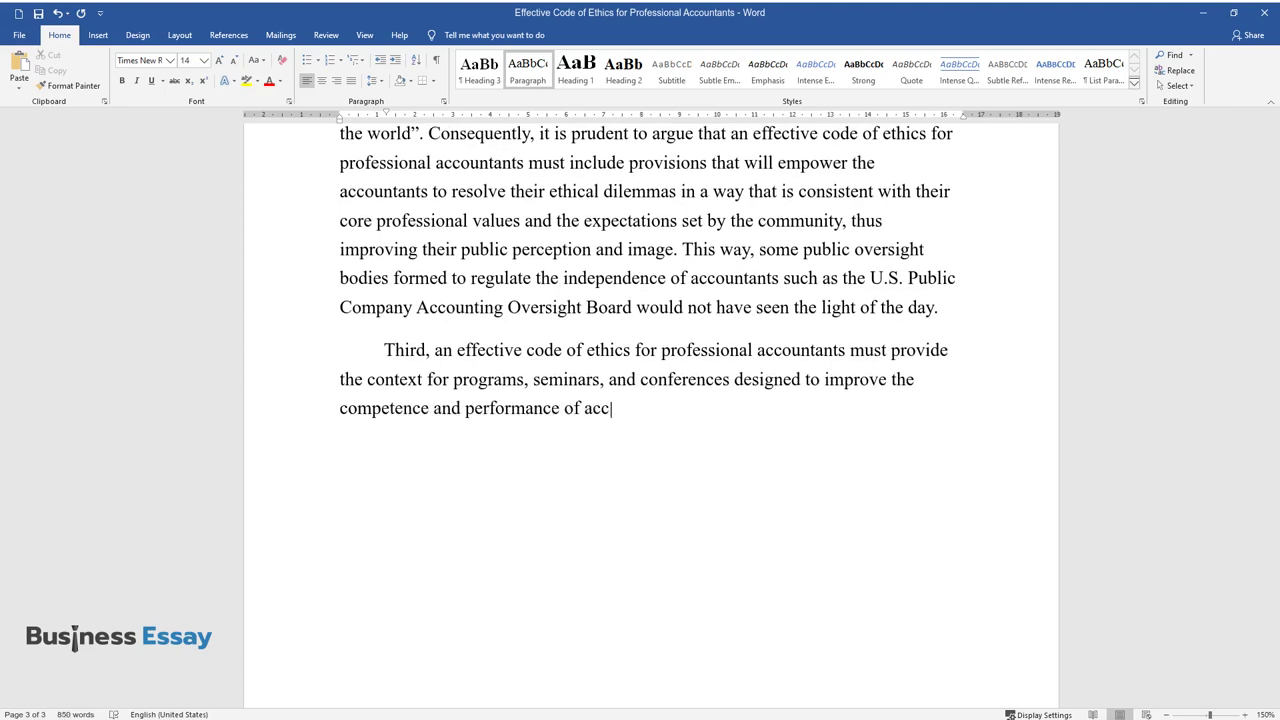
text(ountants. This includes requiring ac)
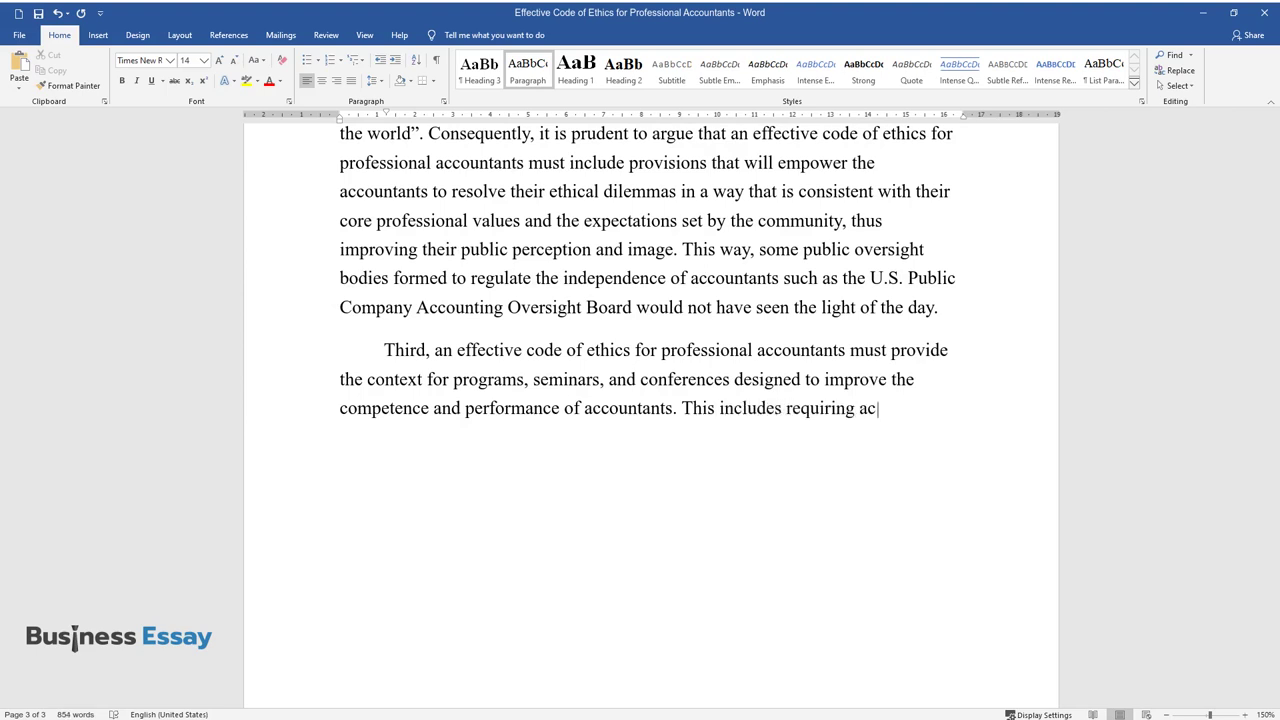
text(countants to occasionally attend tra)
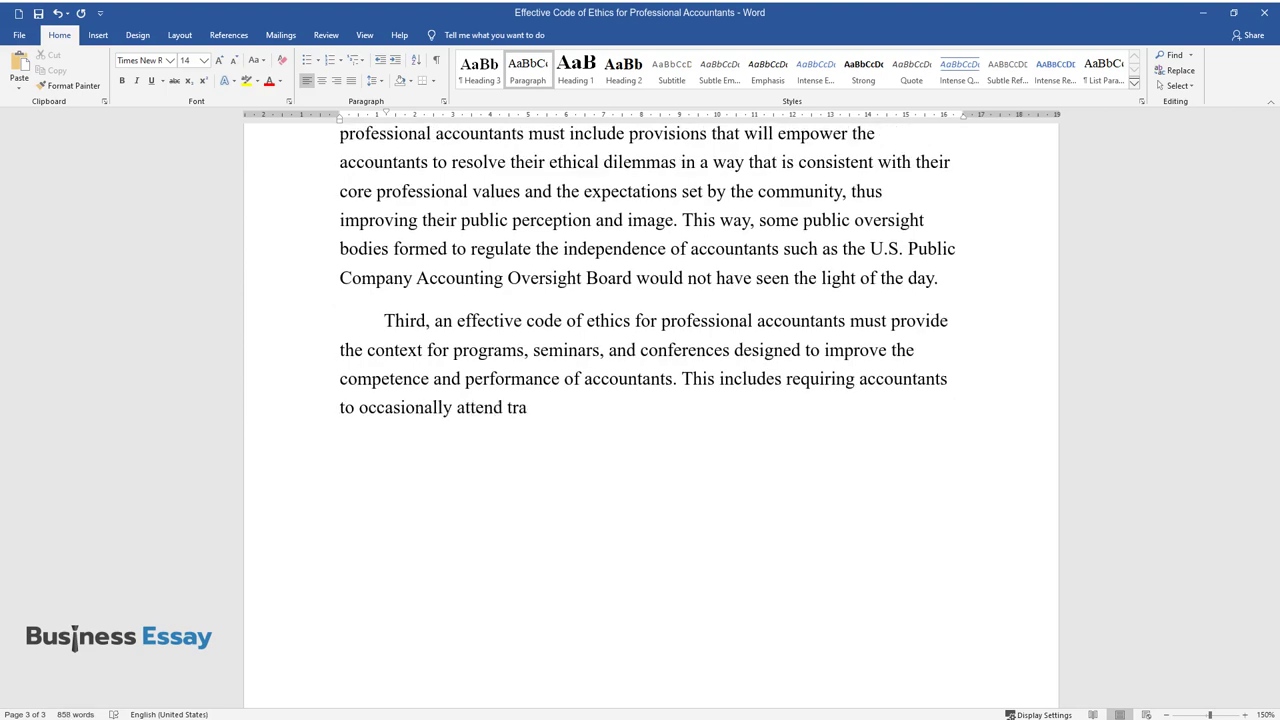
text(ining sessions. Indeed, the 21st cen)
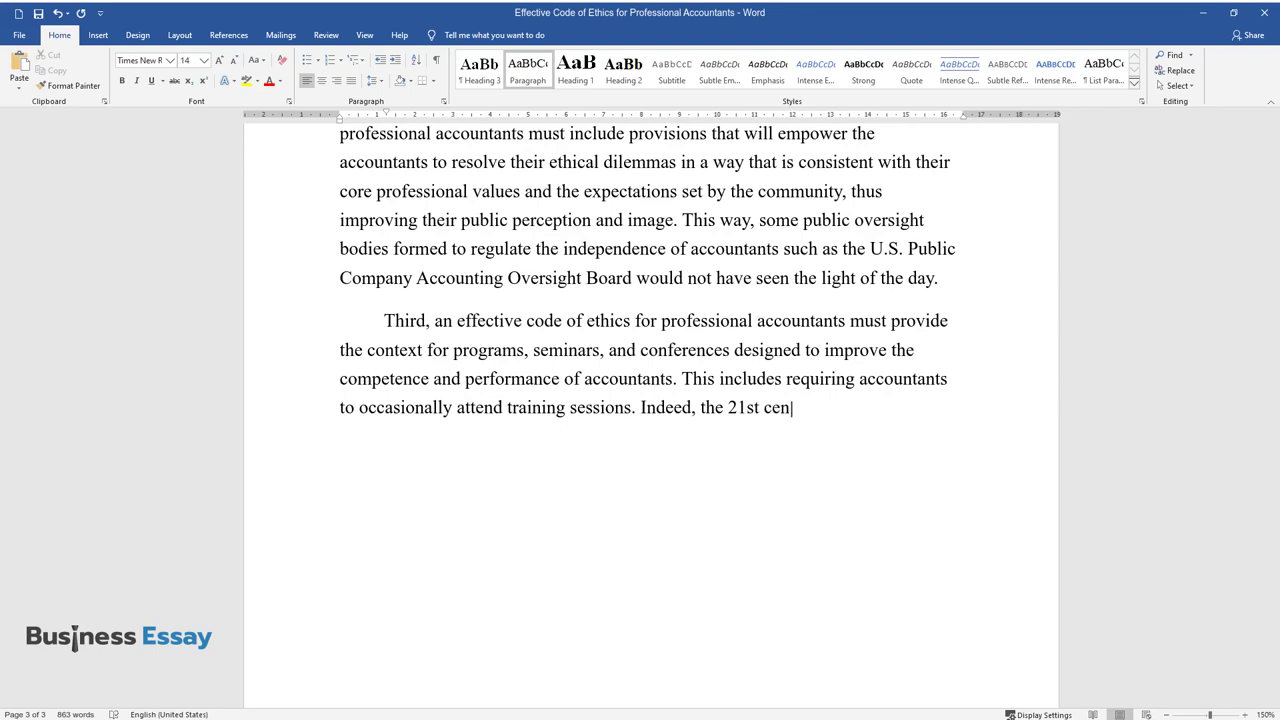
text(tury's technological trends and emerging tec)
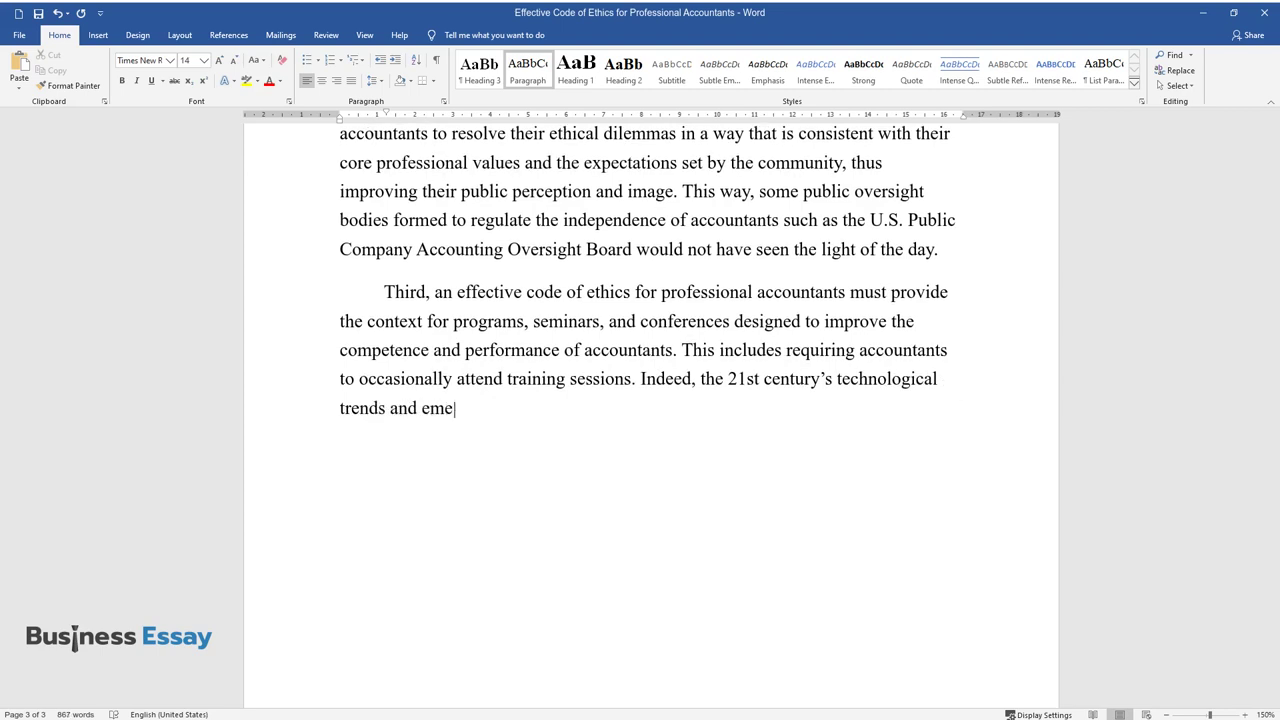
text(hniques and standards of ac)
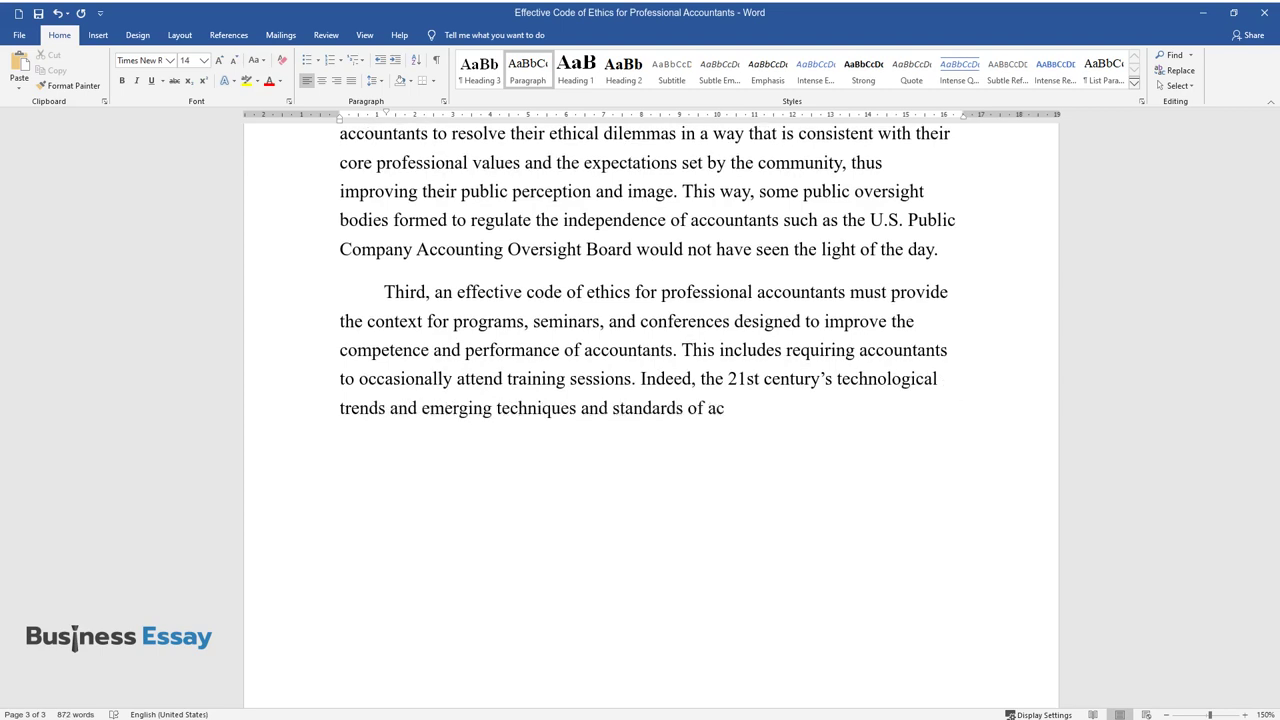
text(counting necessitate accountants to constant)
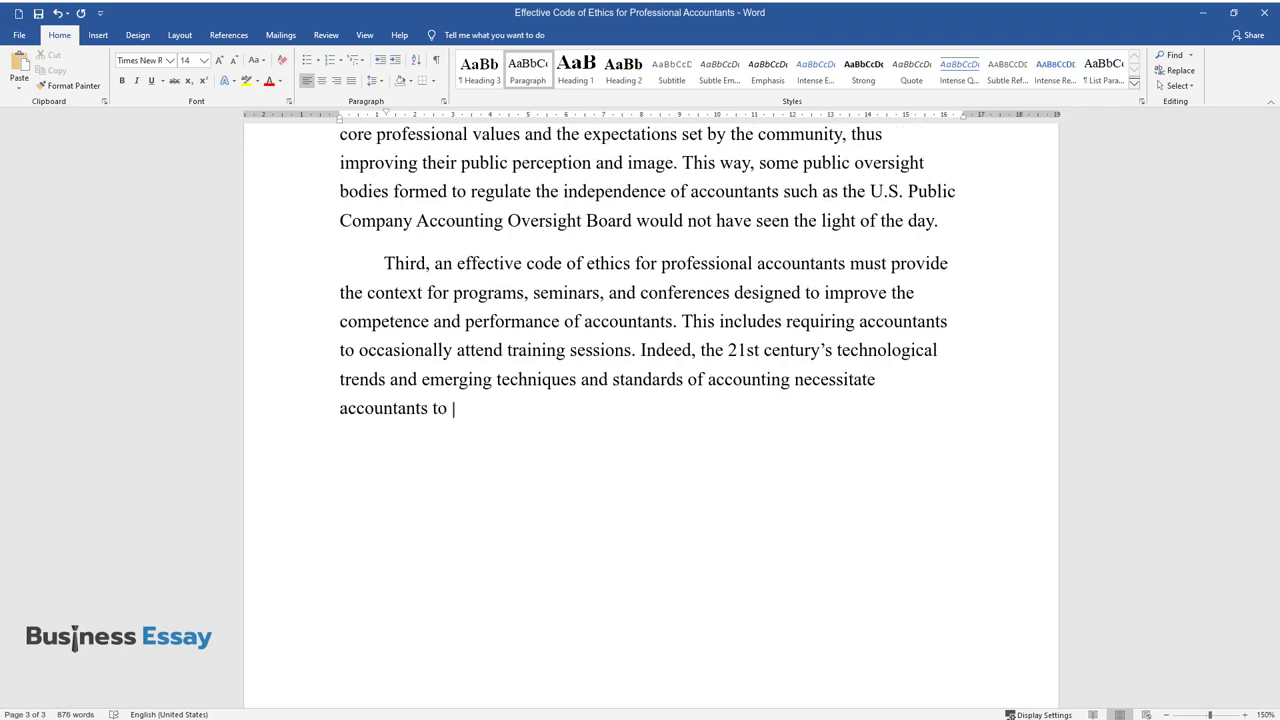
text(ly attend such programs and)
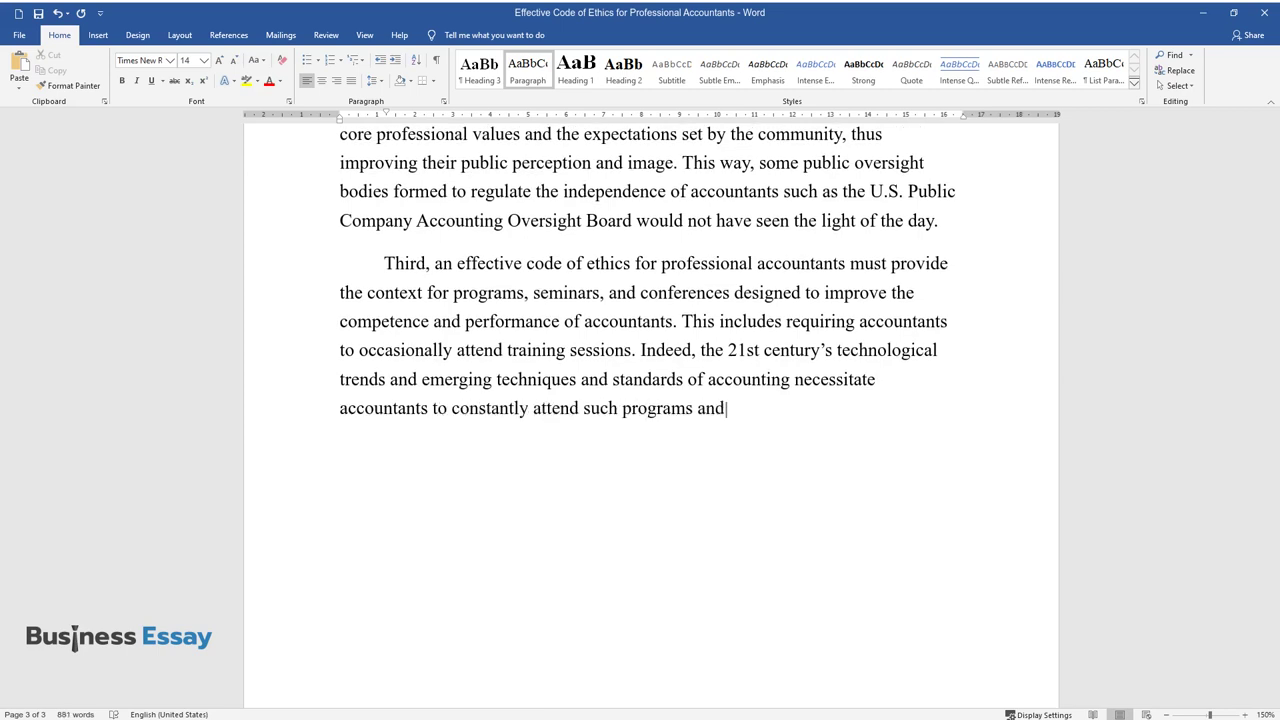
text( seminars to keep abreast with current affair)
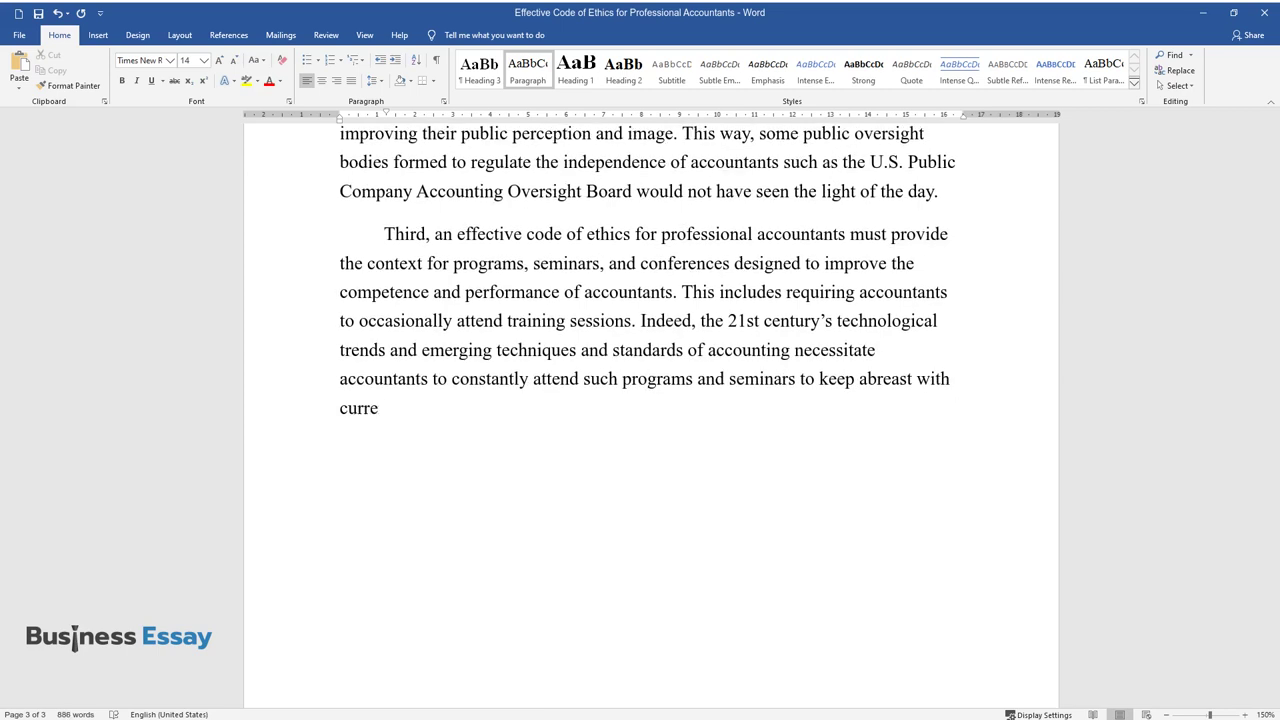
text(s. Consequently, a code of )
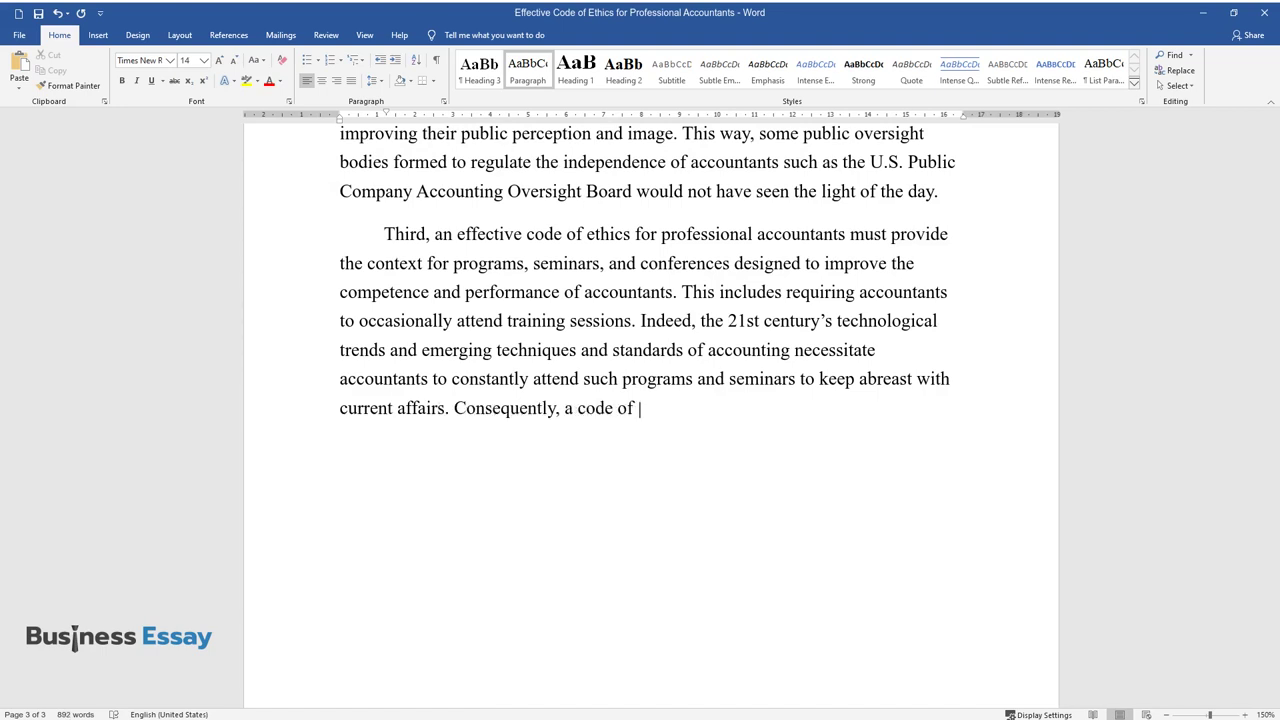
text(ethics that makes it impossible for )
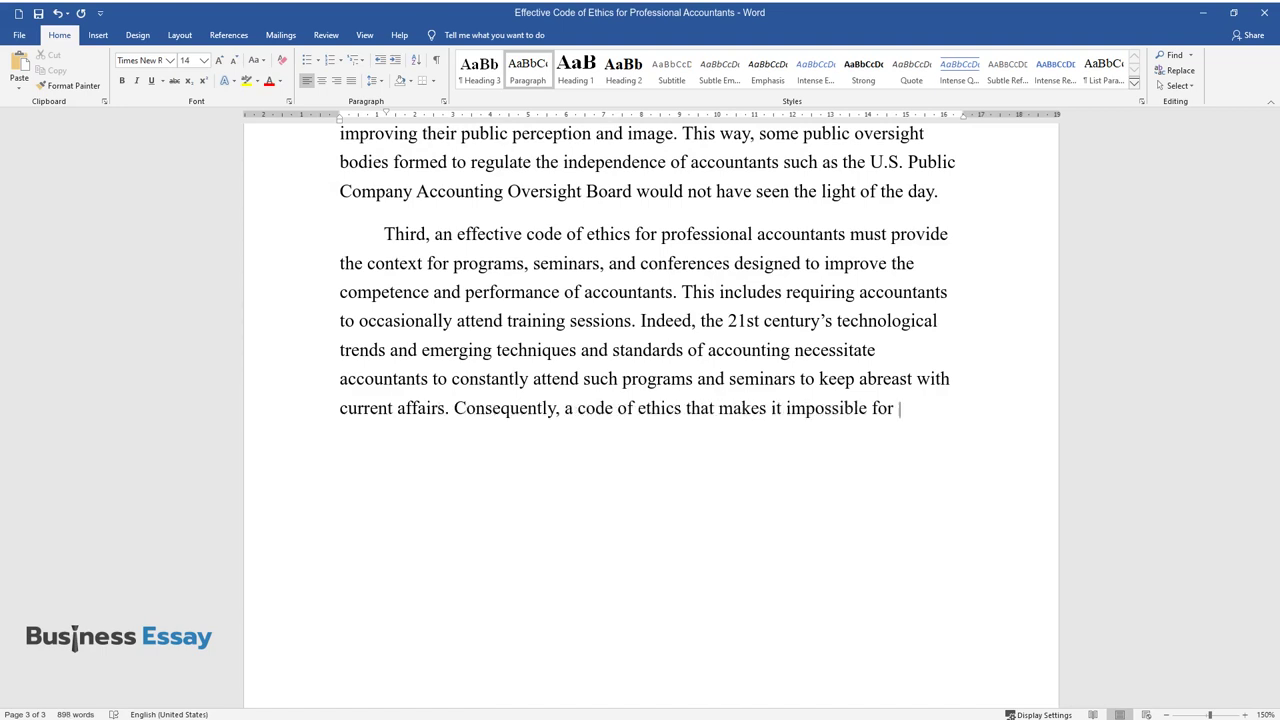
text(accountants to continually attend r)
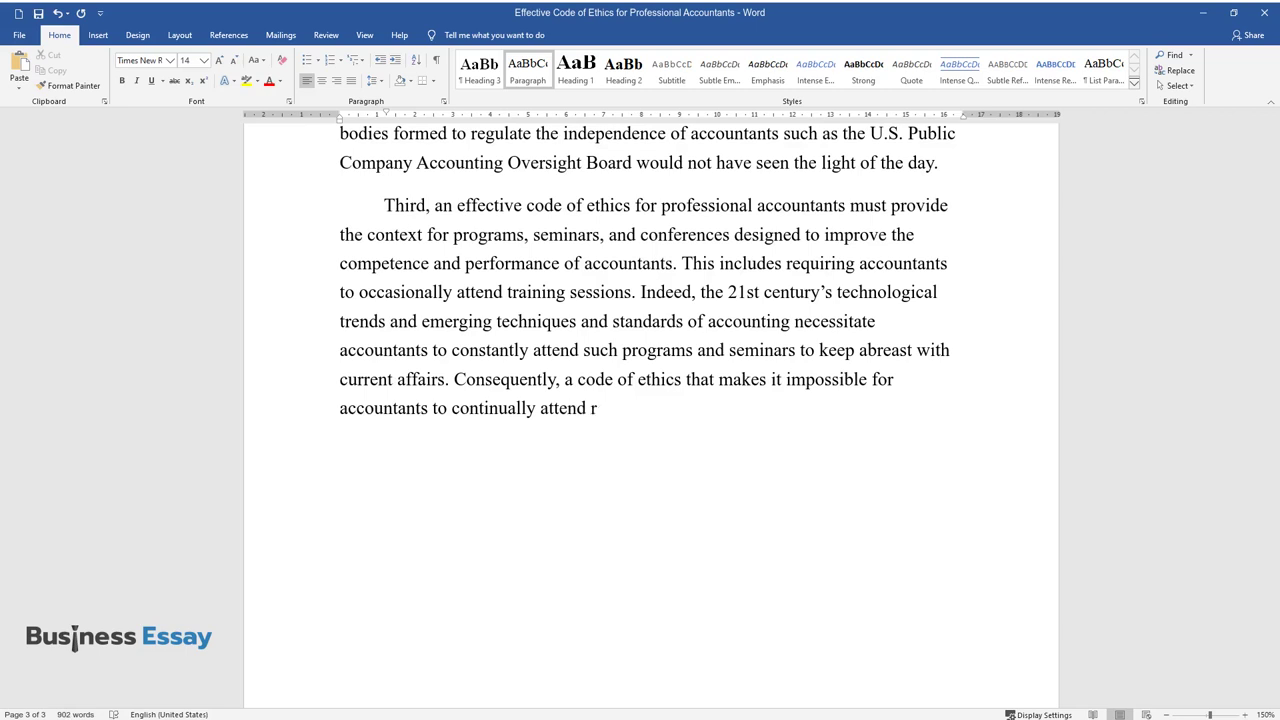
text(efresher courses and engage in other)
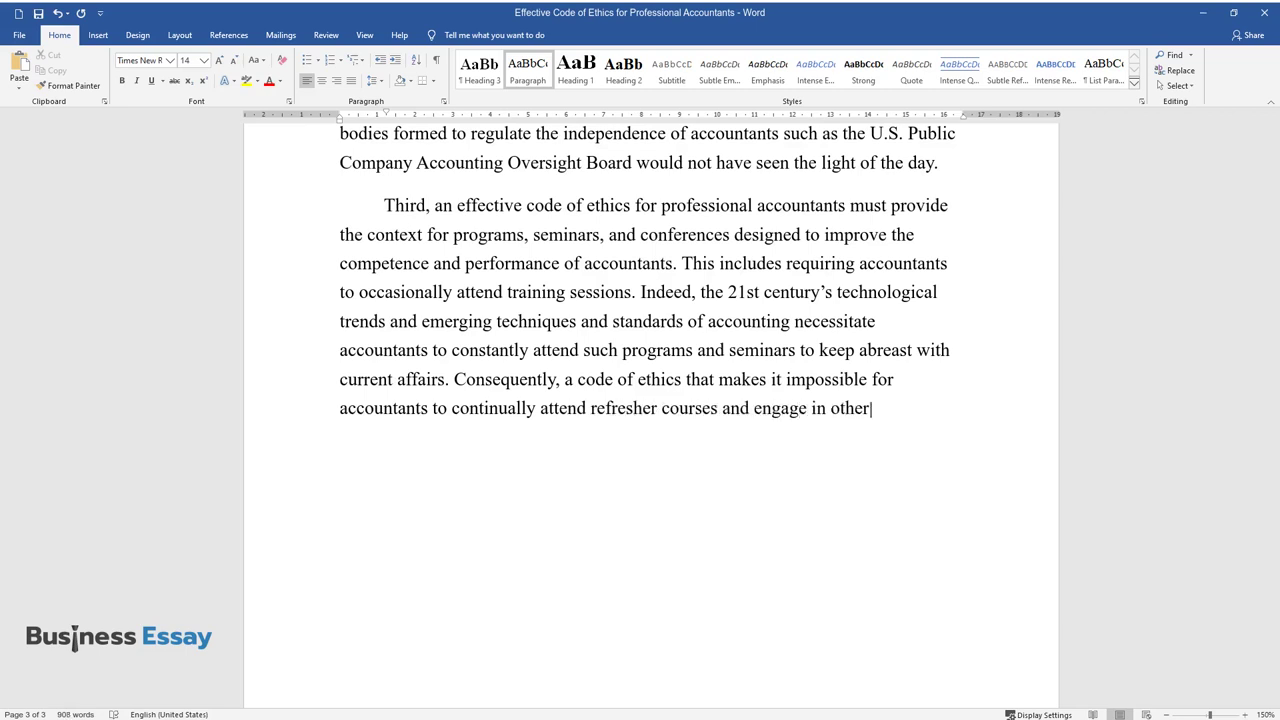
text( programs has outlived its purpose b)
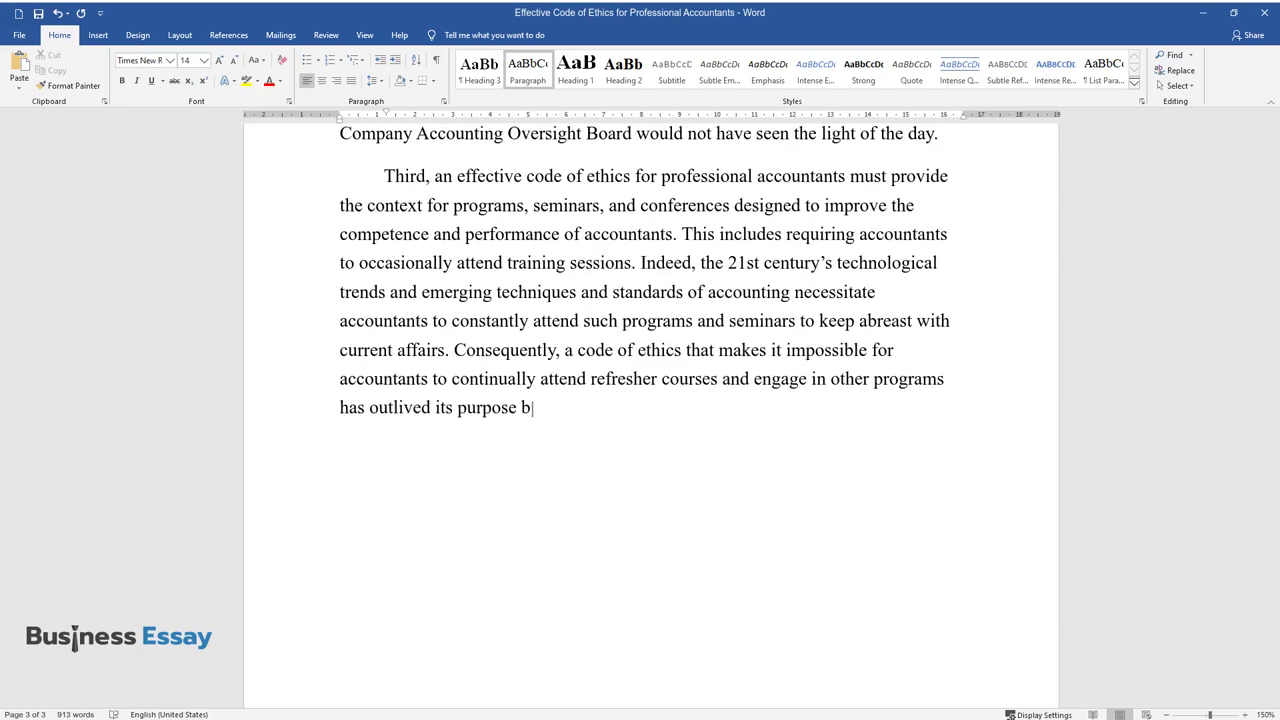
text(y virtue of its inability to cope w)
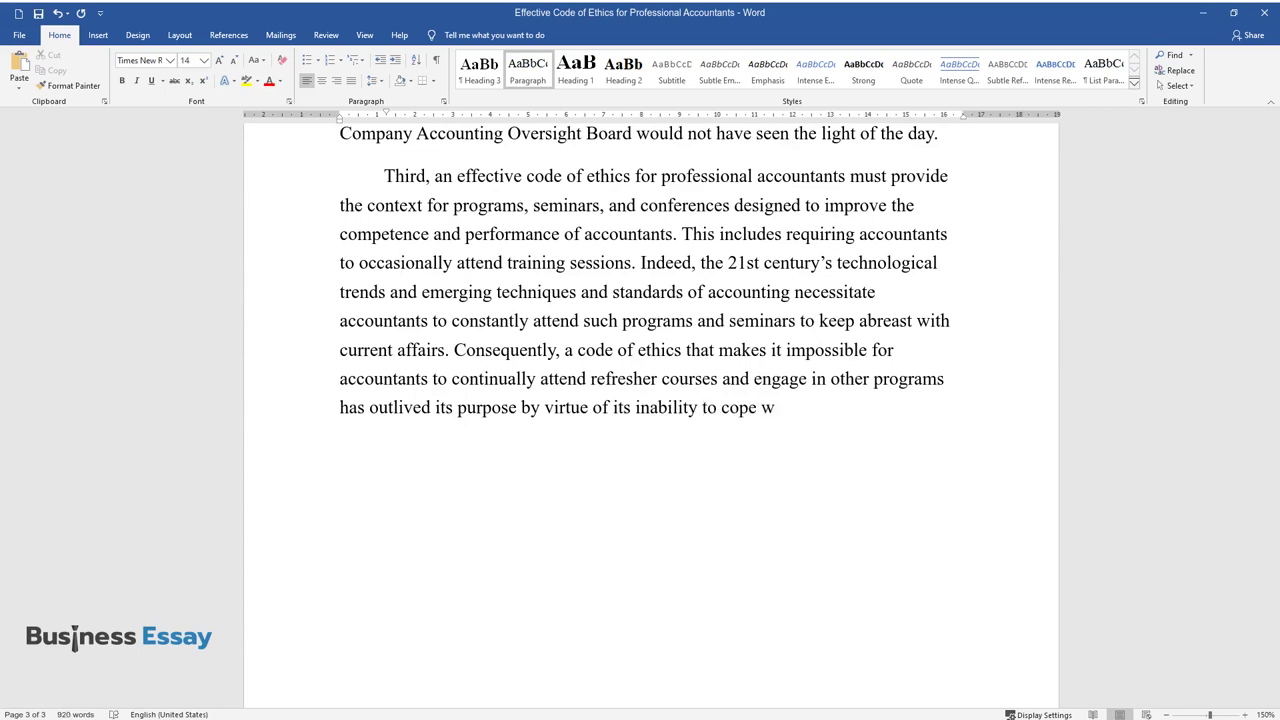
text(ith modern complex corporate scandals in addition to m)
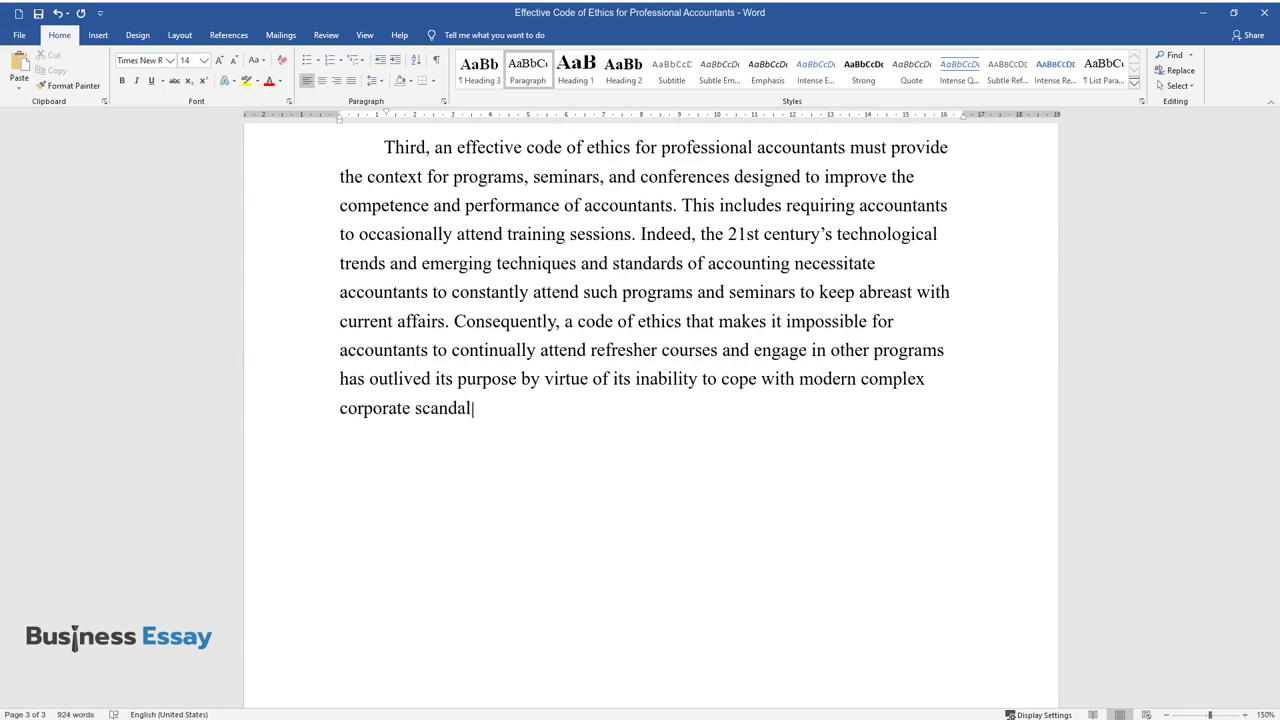
text(aking use of modern and often shifting accounting standards.)
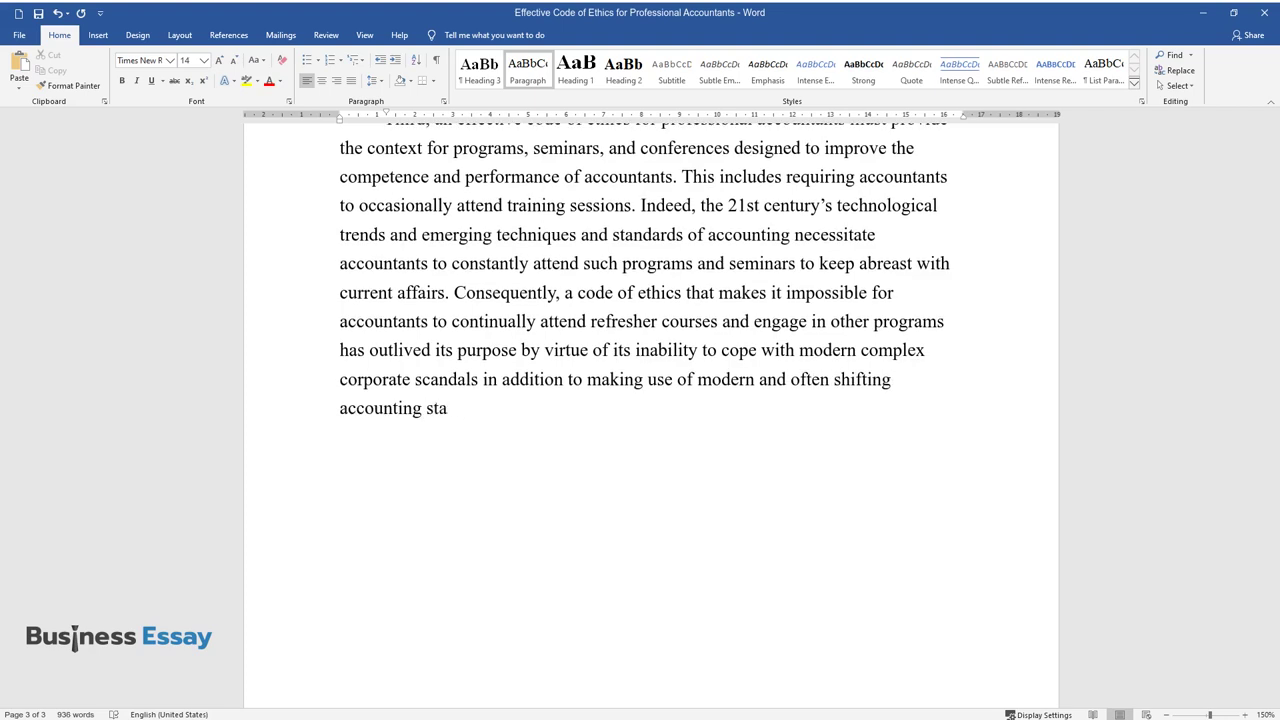
key(Return)
Step: Type the 'Lastly' paragraph on banking and mining regulations through '...associated with the two sectors.'
text(Lastly, an)
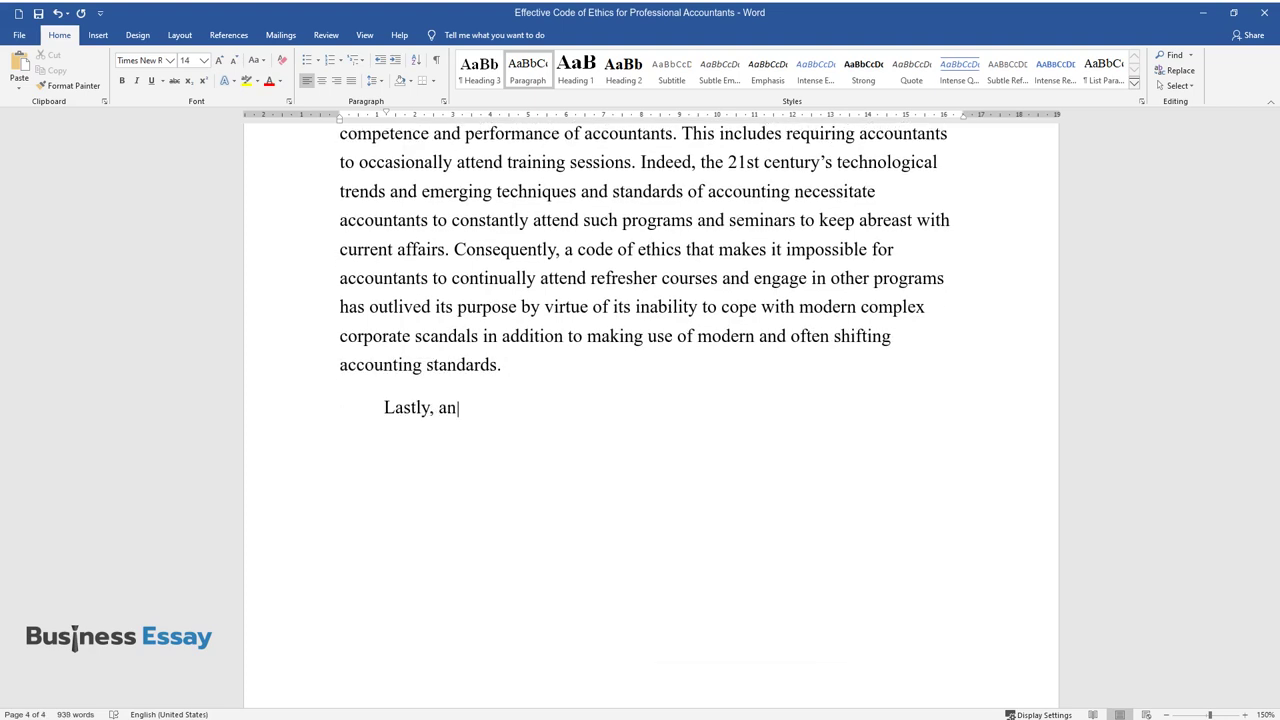
text( effective code of ethics for prof)
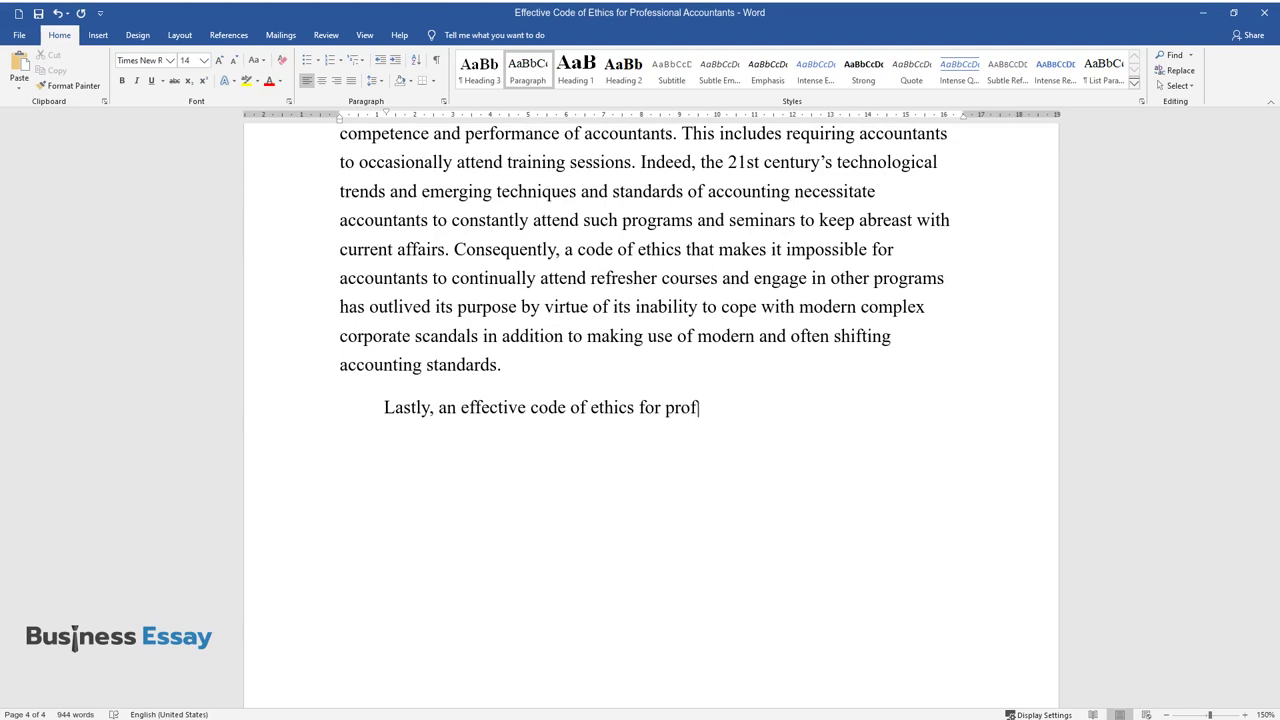
text(essional accountants must have th)
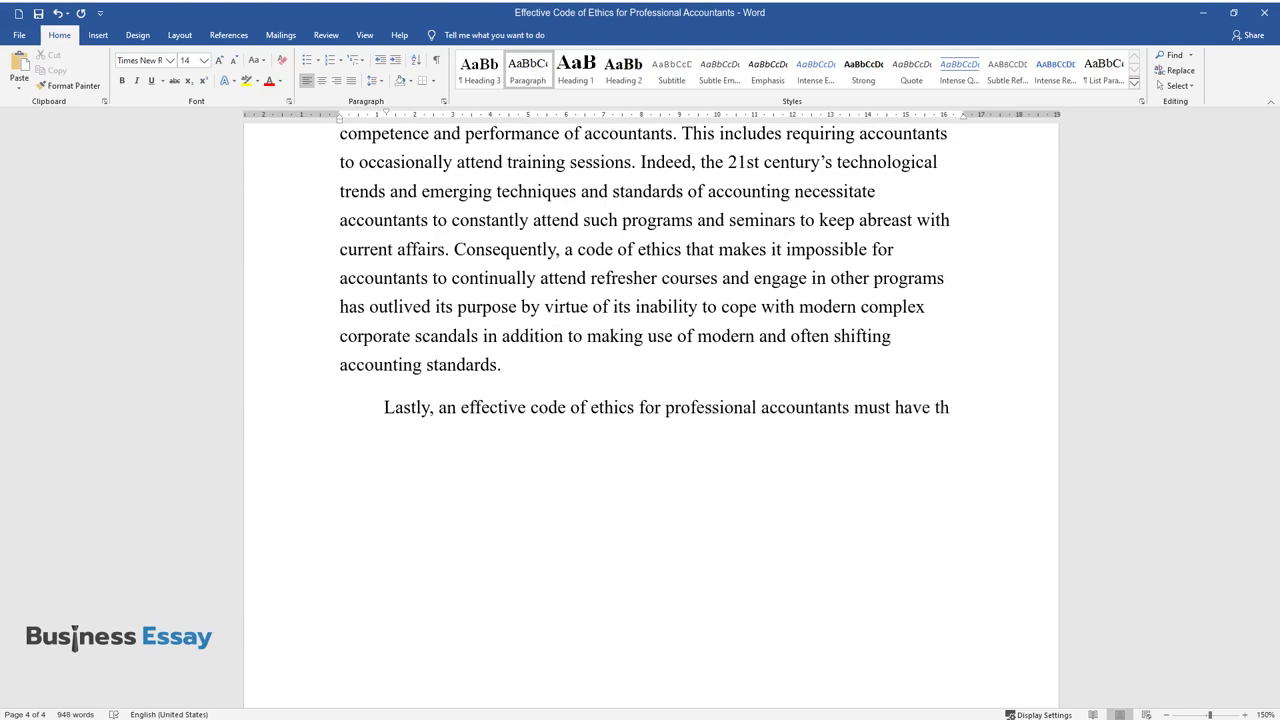
text(e capacity to assist accountants )
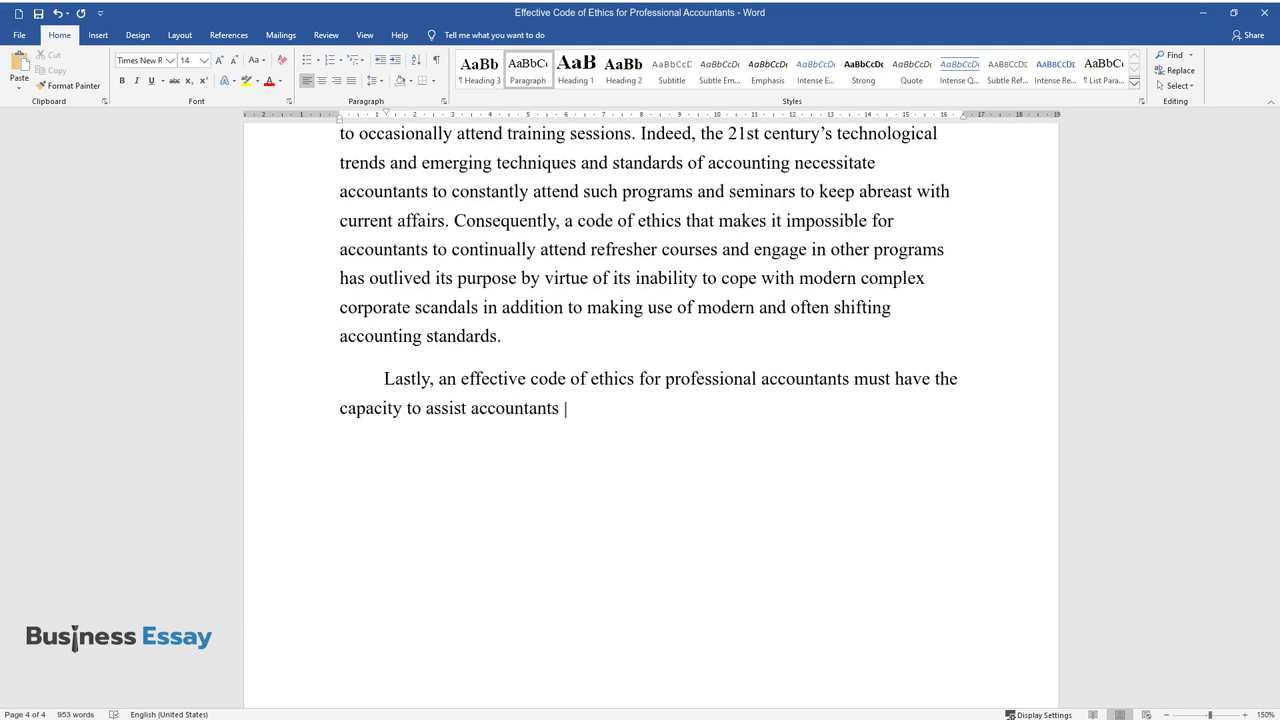
text(in complying or adhering to "...regu)
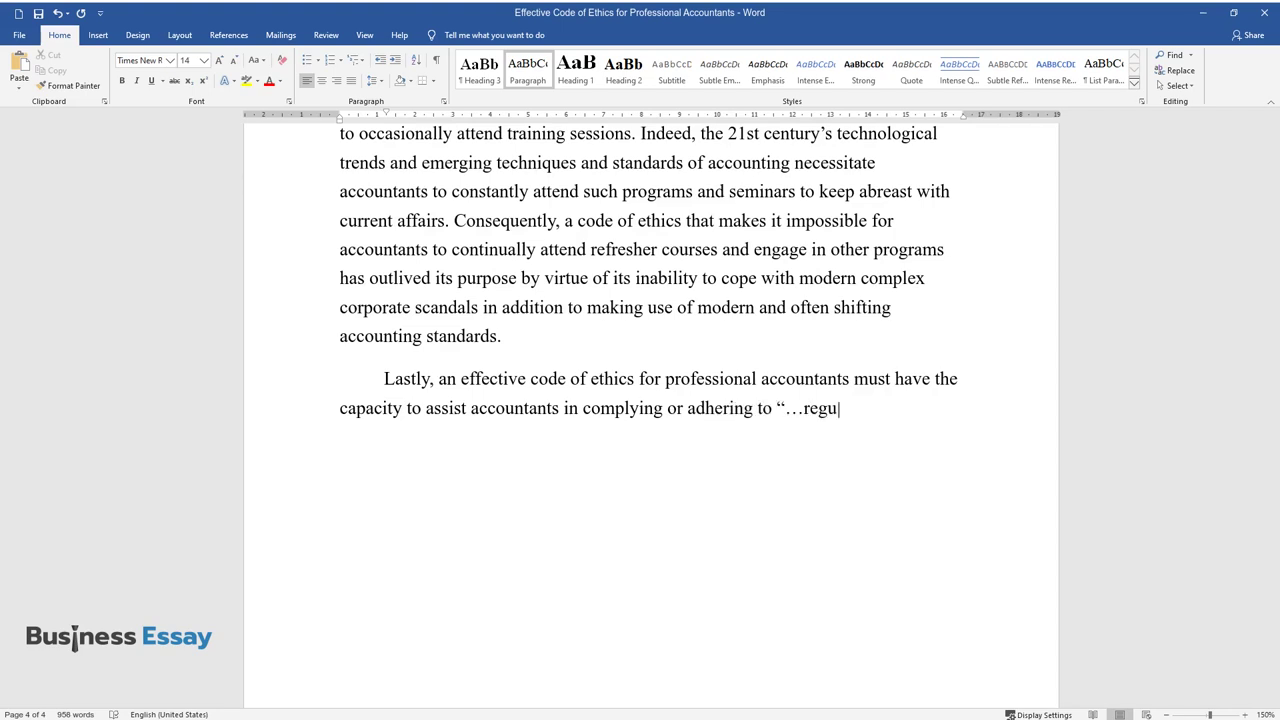
text(latory guidelines, professional standards)
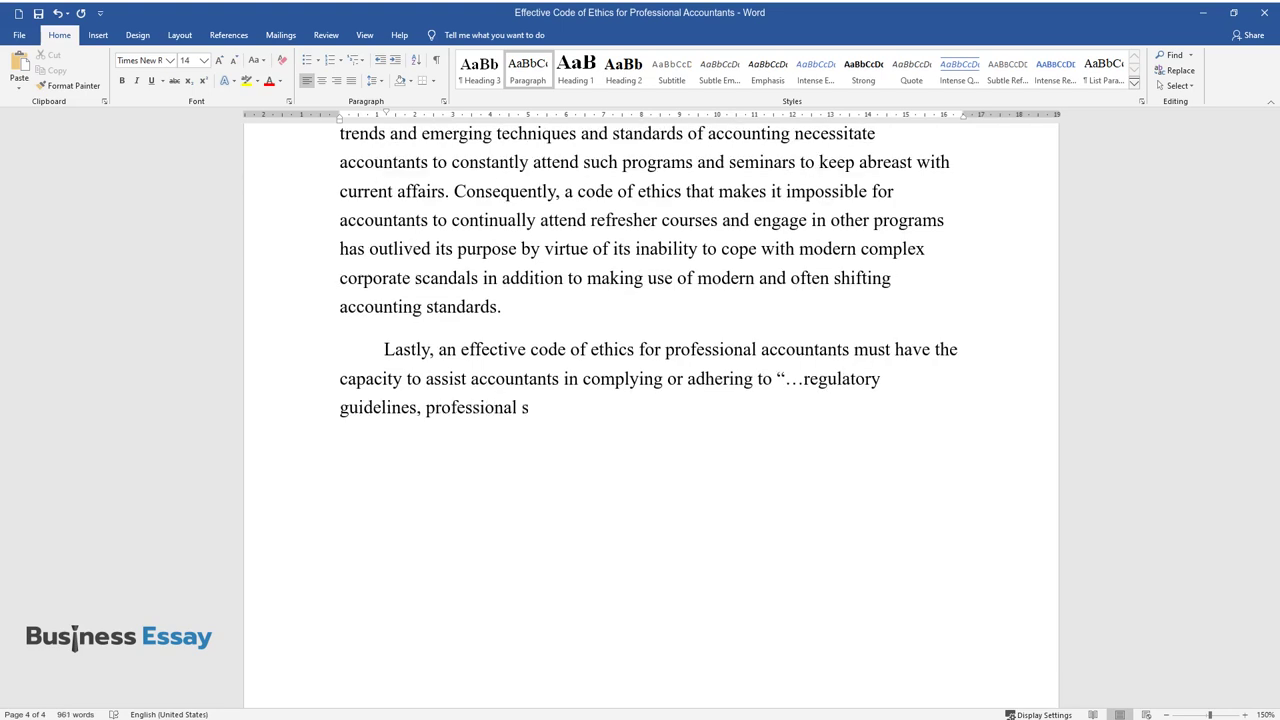
text( and practices applicable)
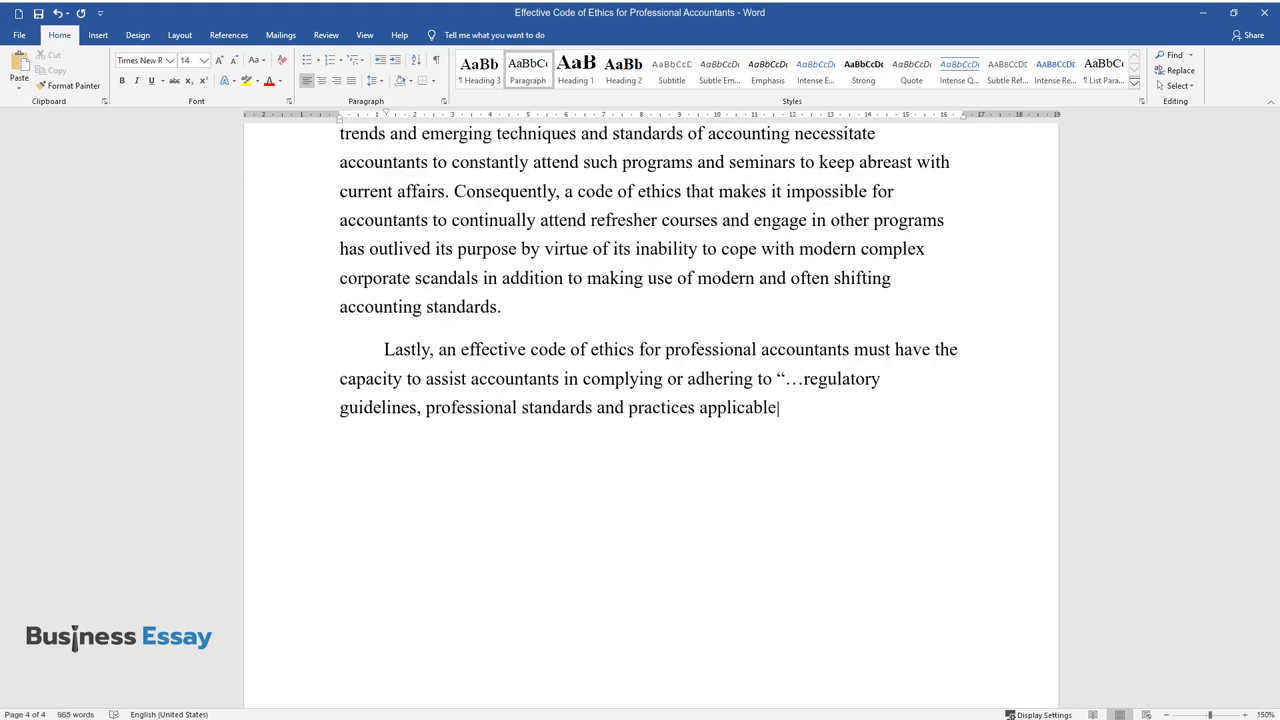
text( to the industry in which a compan)
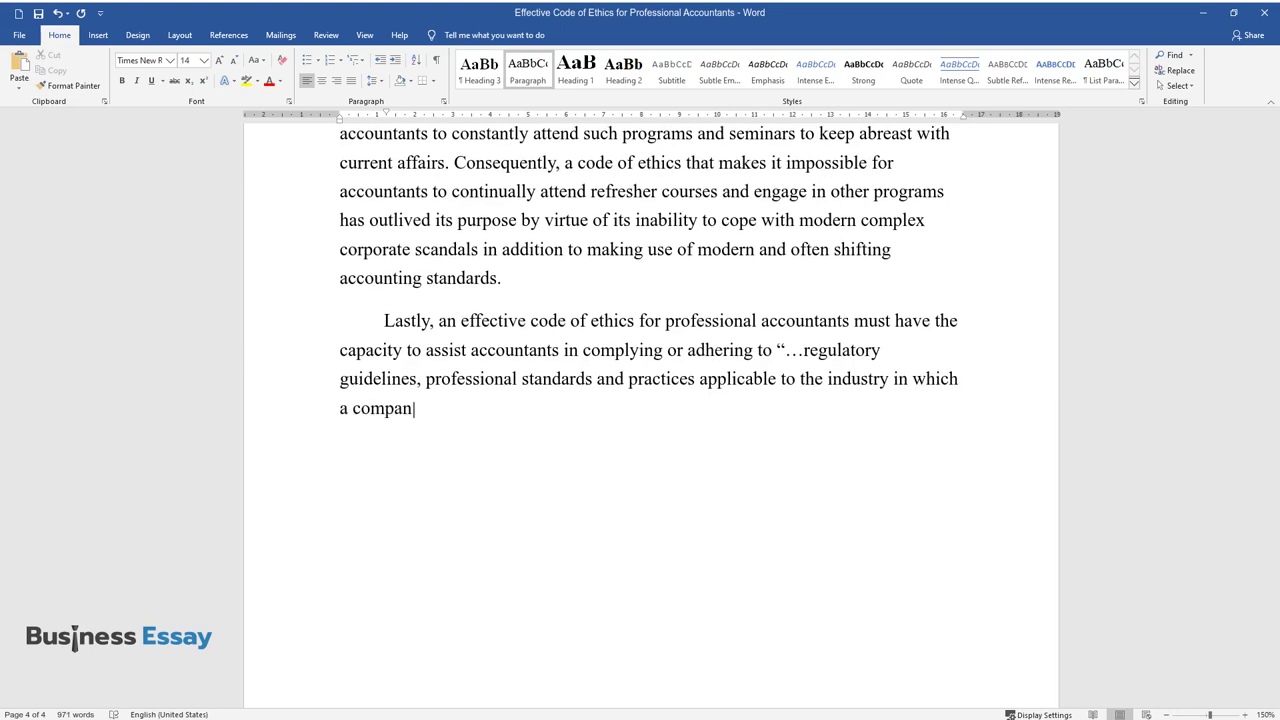
text(y operates”. This is especially i)
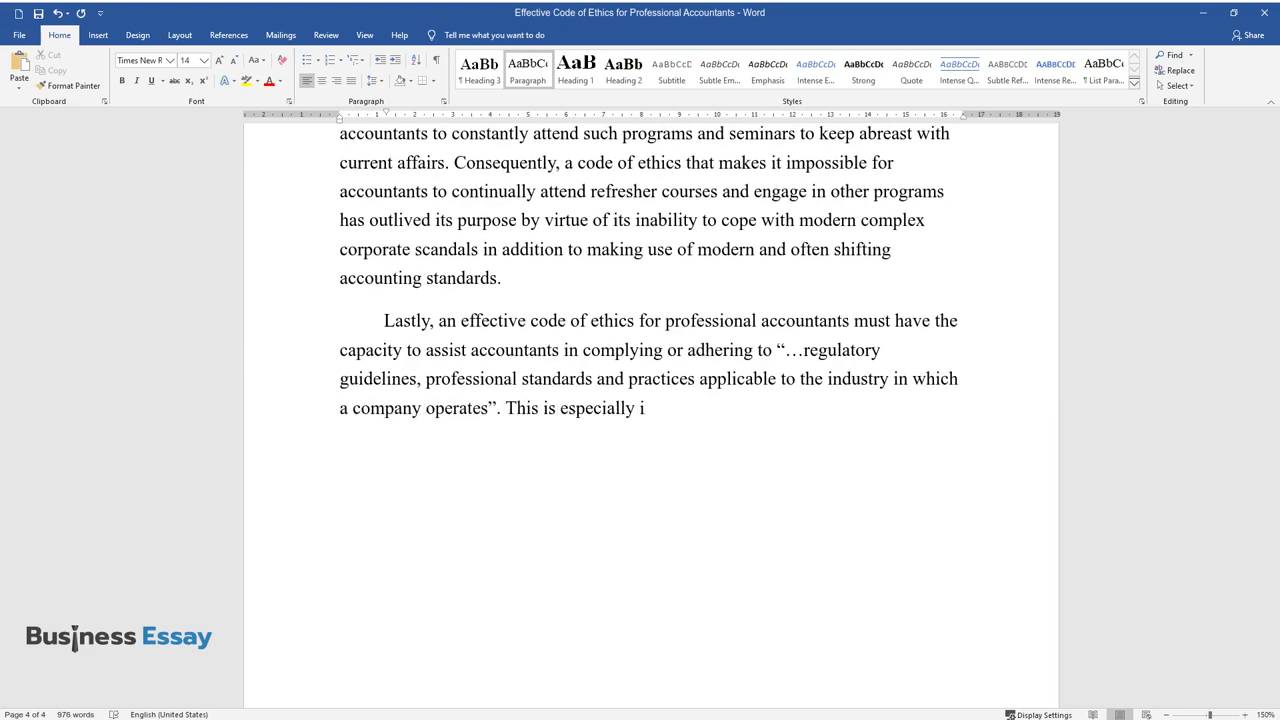
text(mportant since the accounting pra)
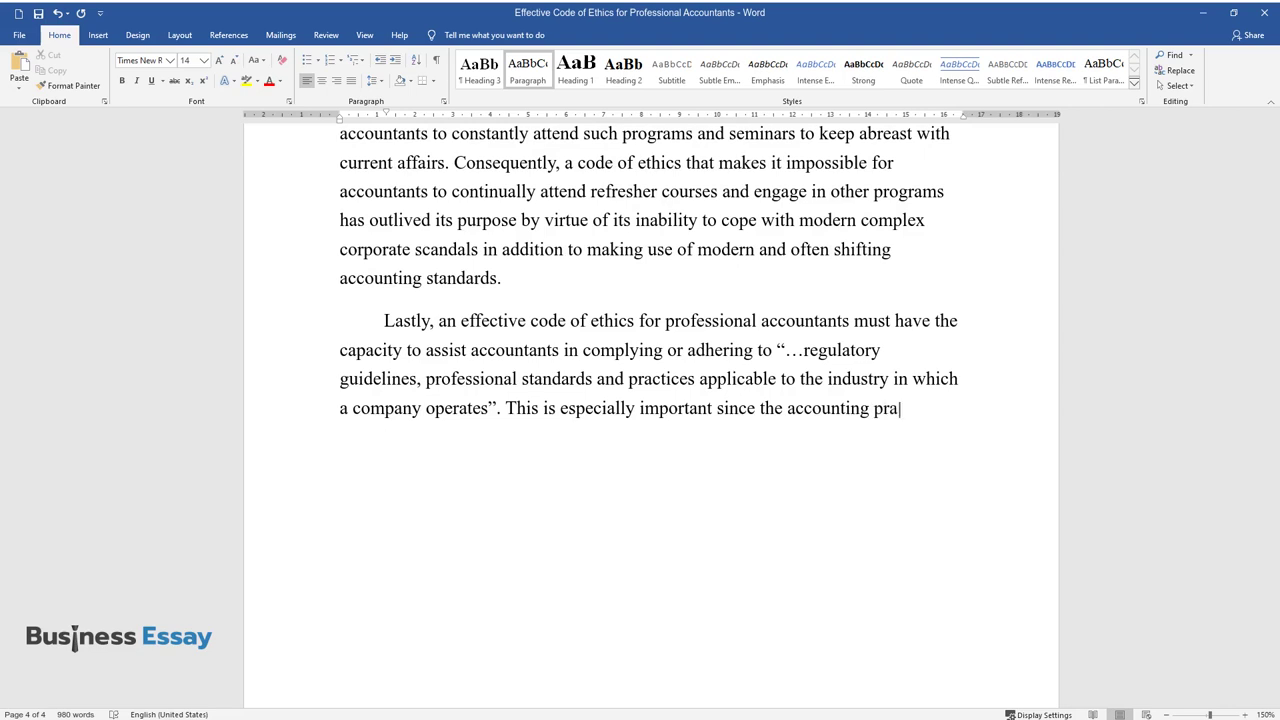
text(ctice operates un)
text(der a stringent c)
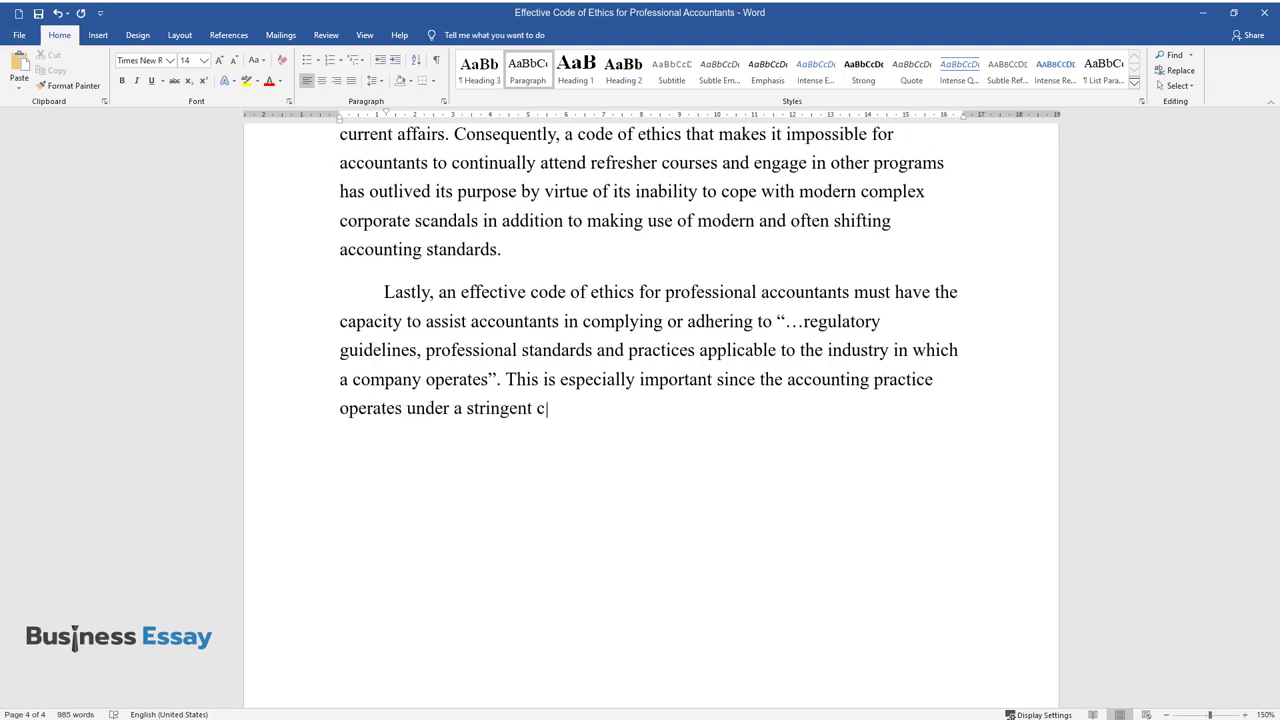
text(ode of ethical behavior formulate)
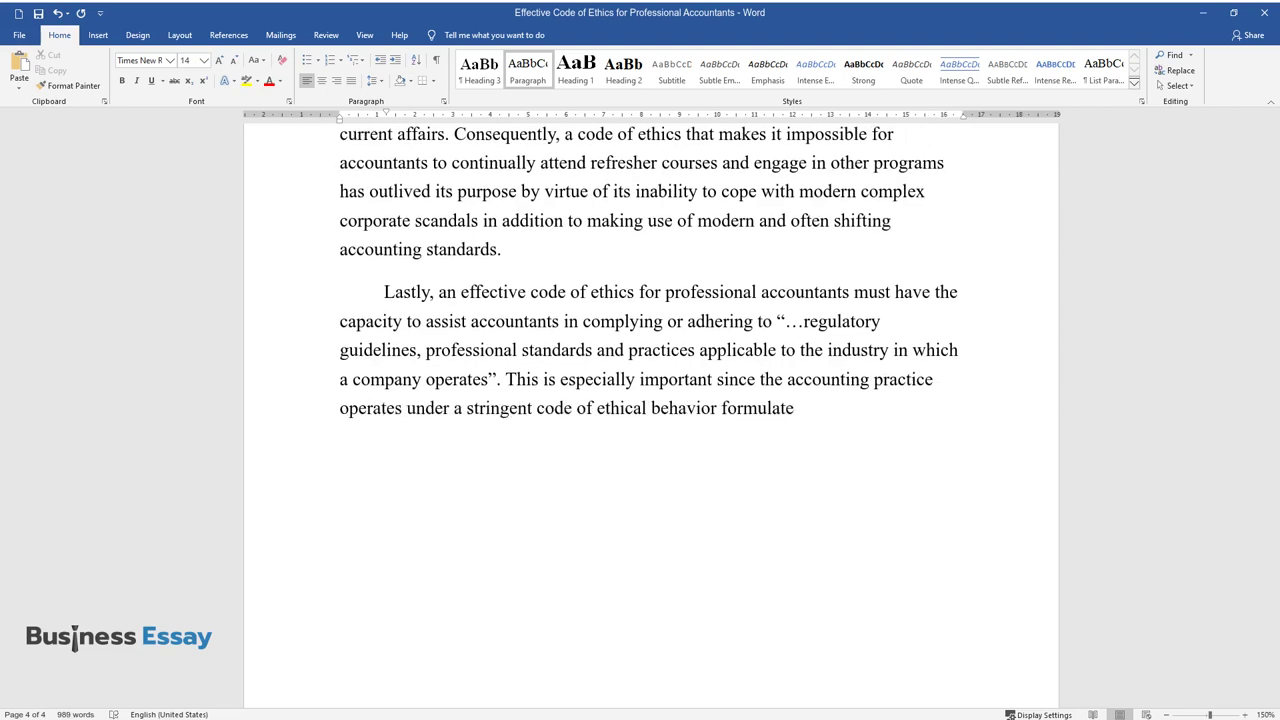
text(d and controlled by vario)
text(us accou)
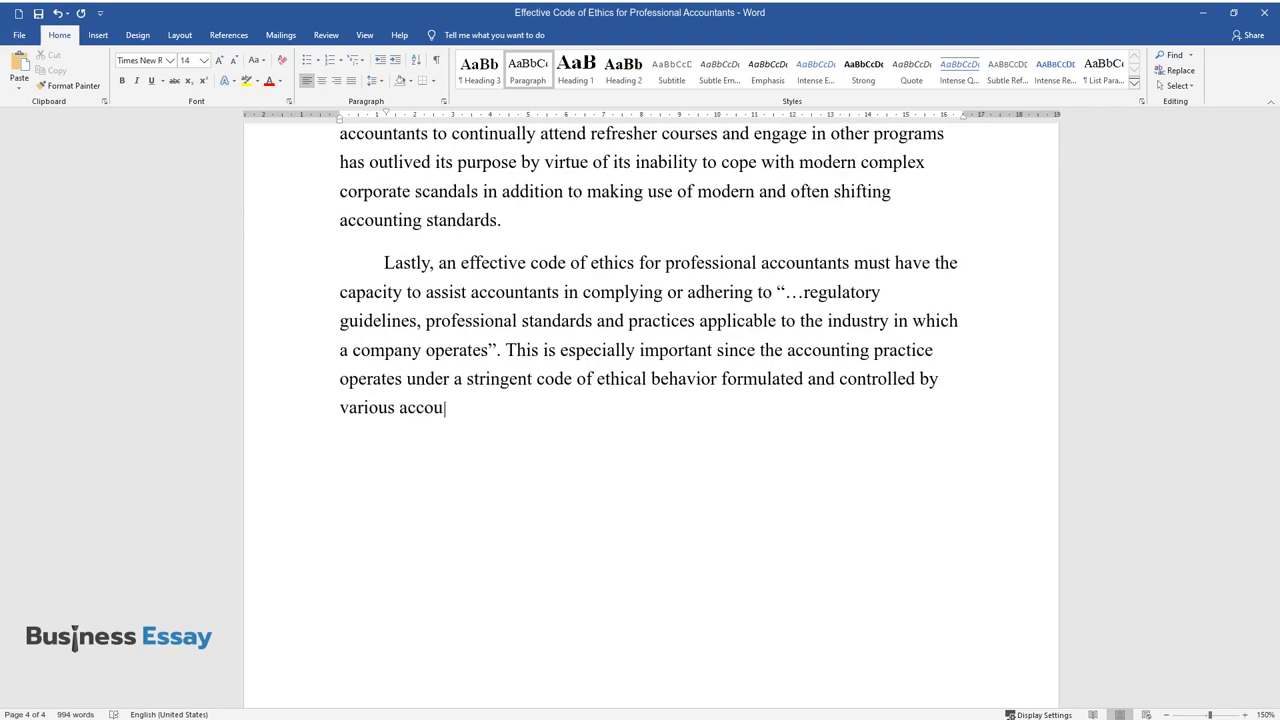
text(nting bodies and associations such as AICPA, IFAC2, ACCA3, and)
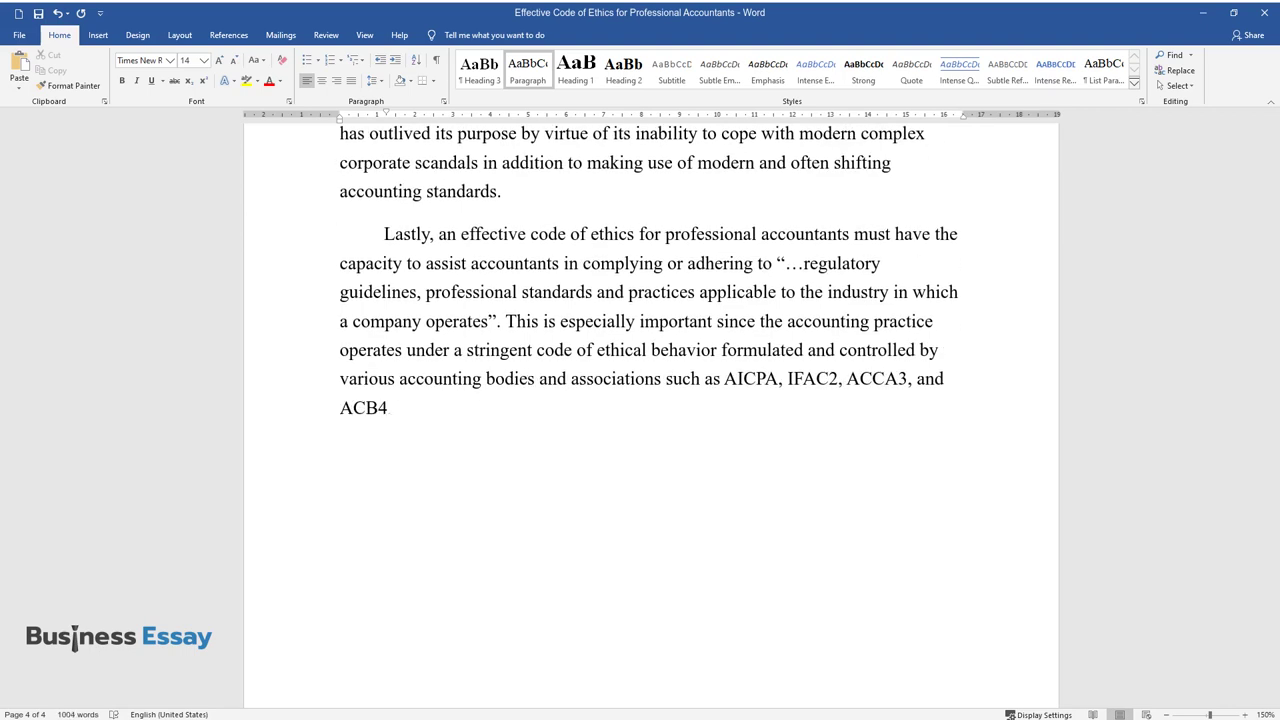
text(, among others. The regulatory gu)
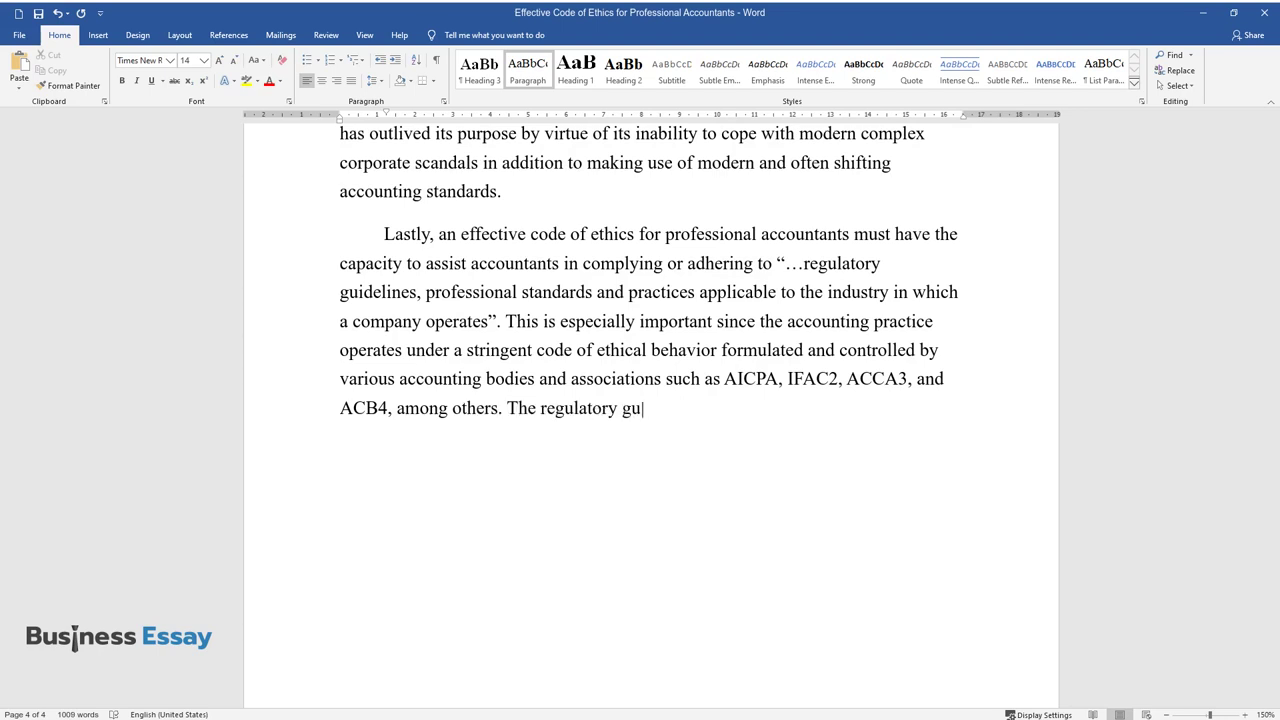
text(idelines affecting a company opera)
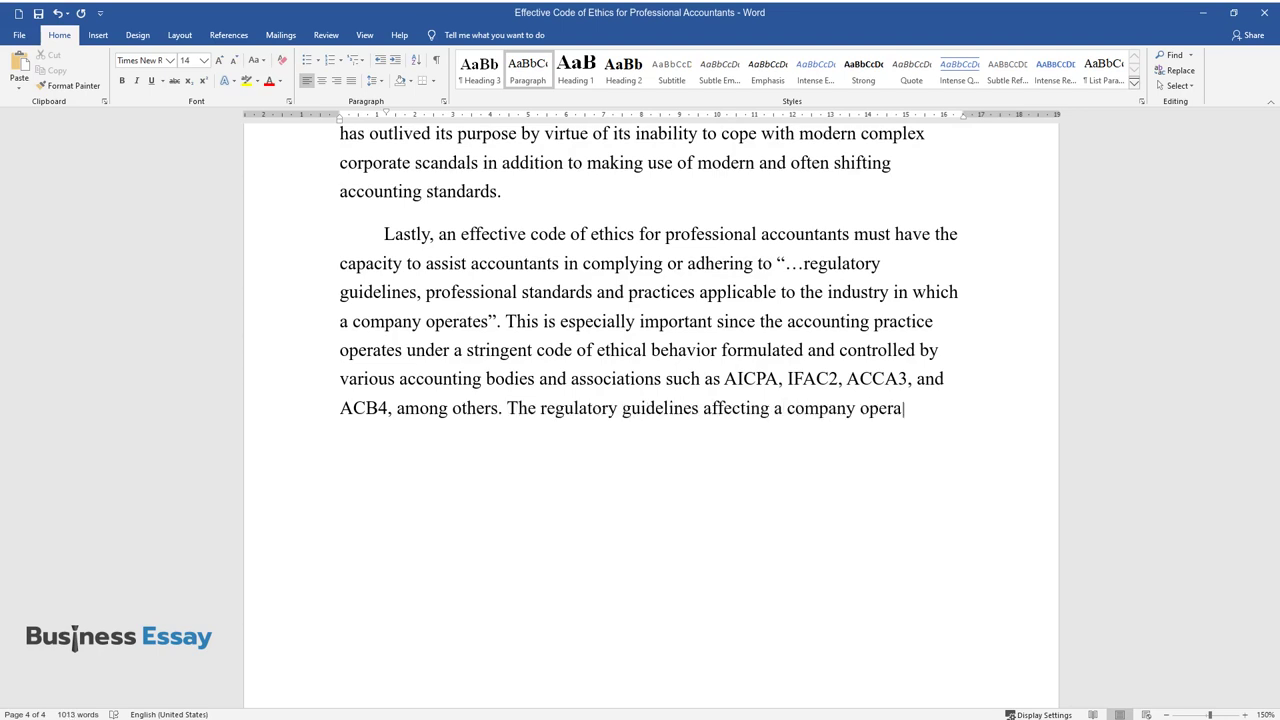
text(ting in the banking indu)
text(stry may)
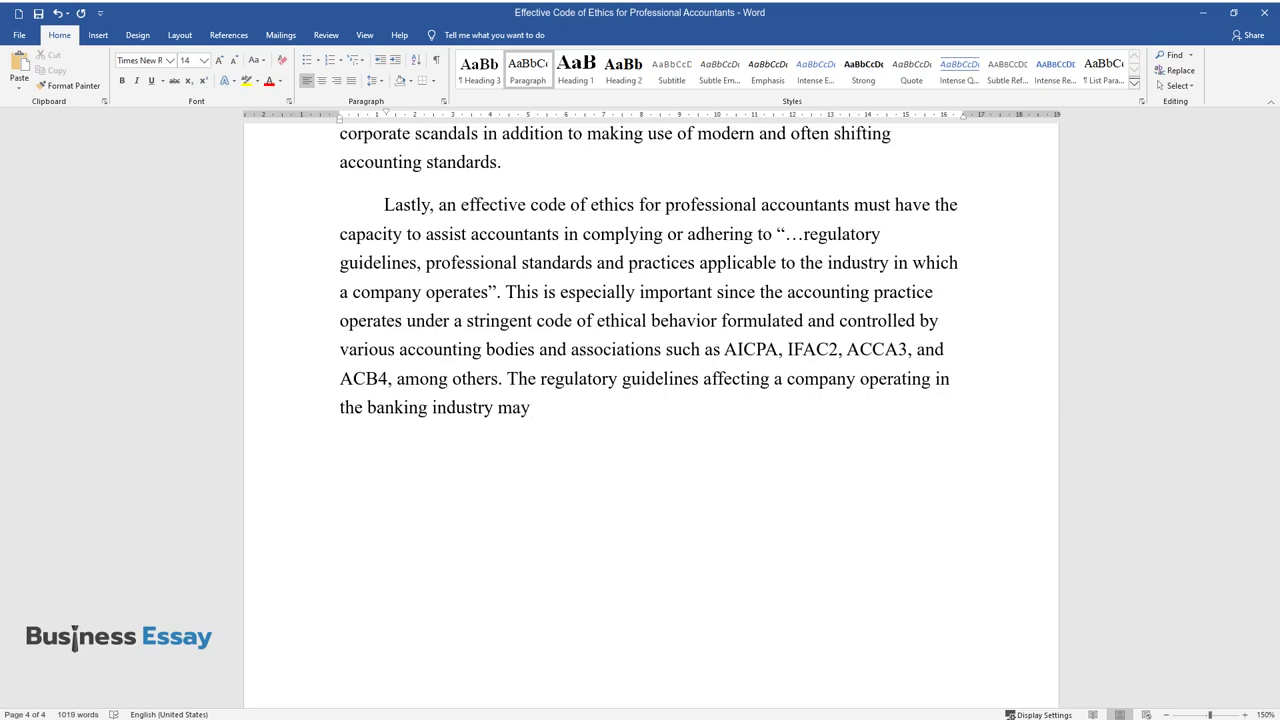
text( be inarguably different from a co)
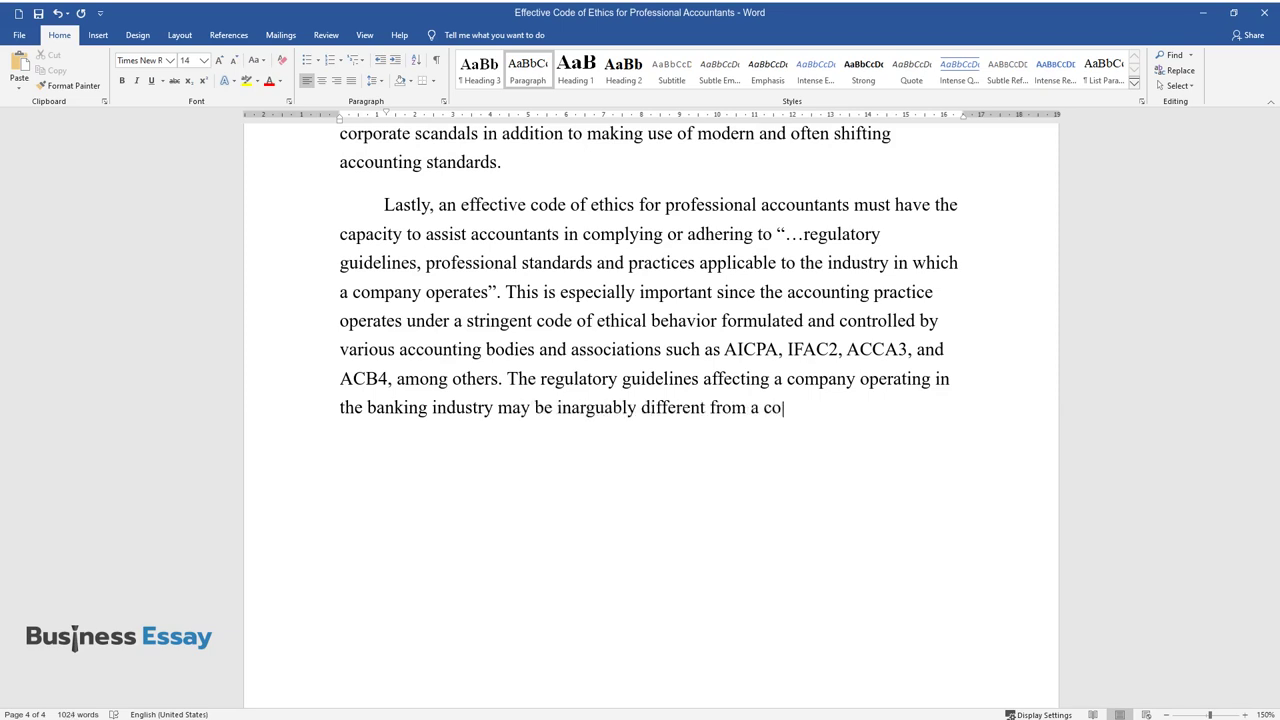
text(mpany doing business in the minin)
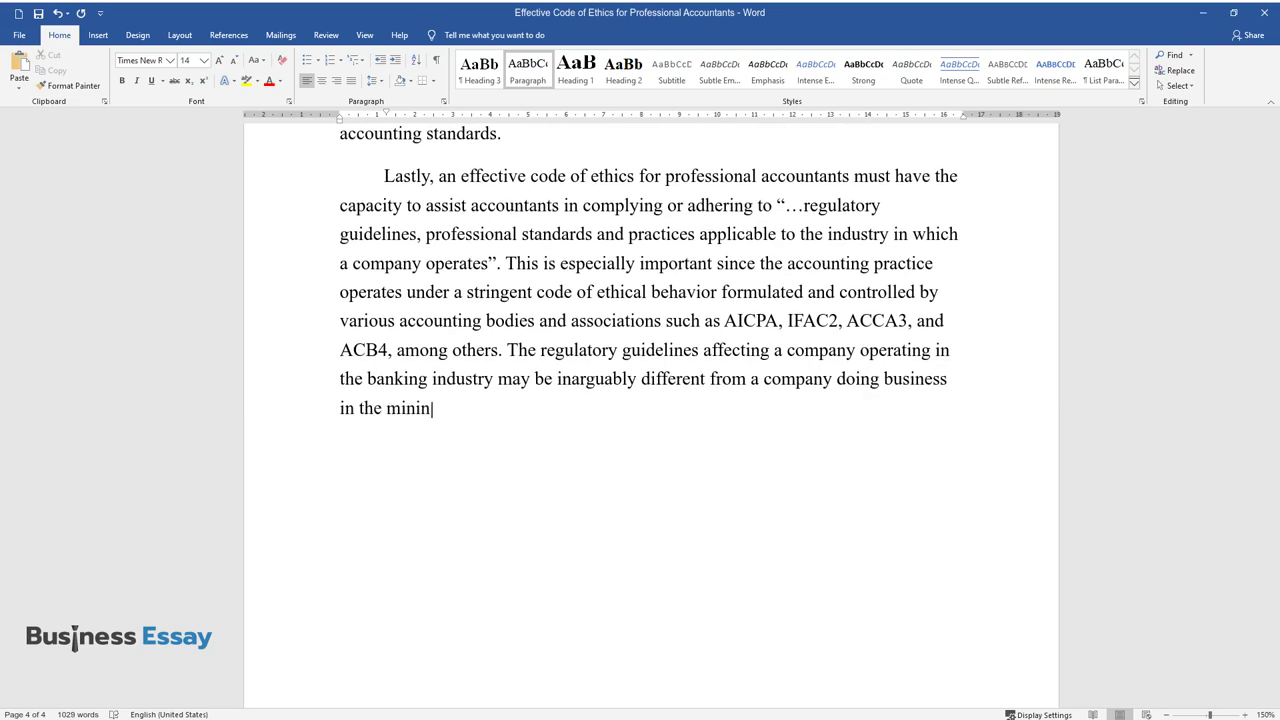
text(g sector. Consequently, it is only)
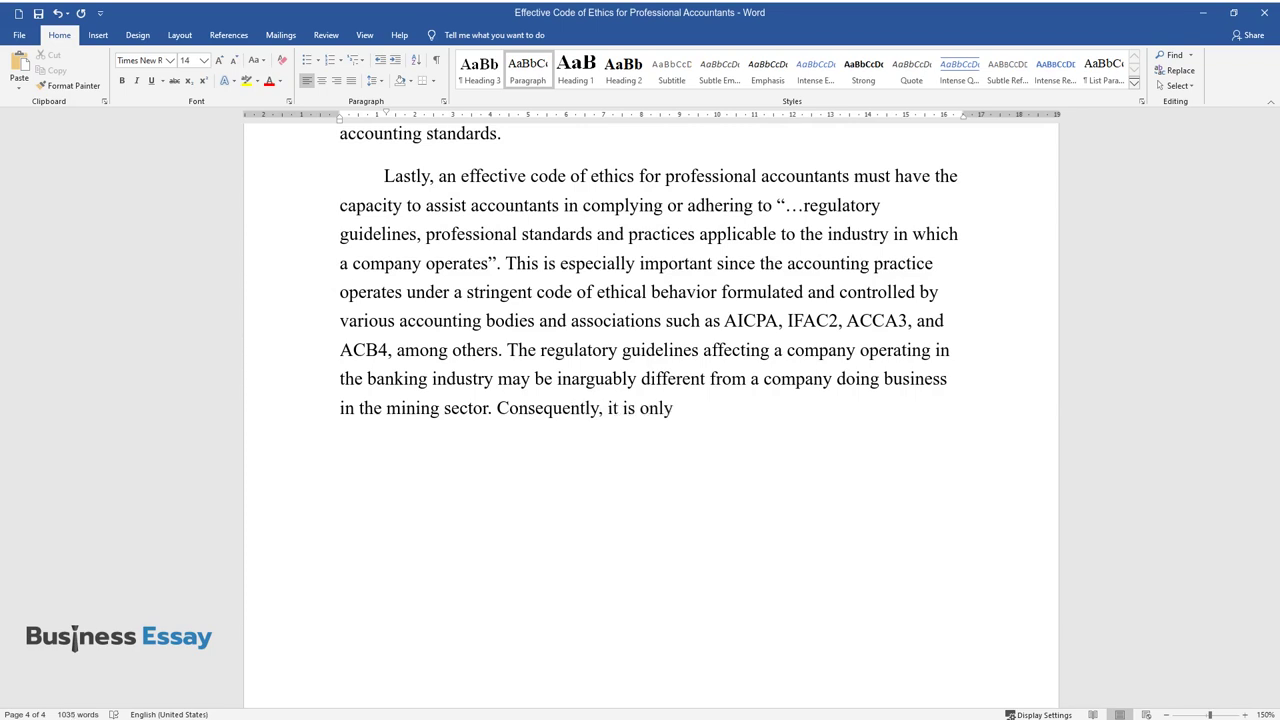
text( through an effective code of eth)
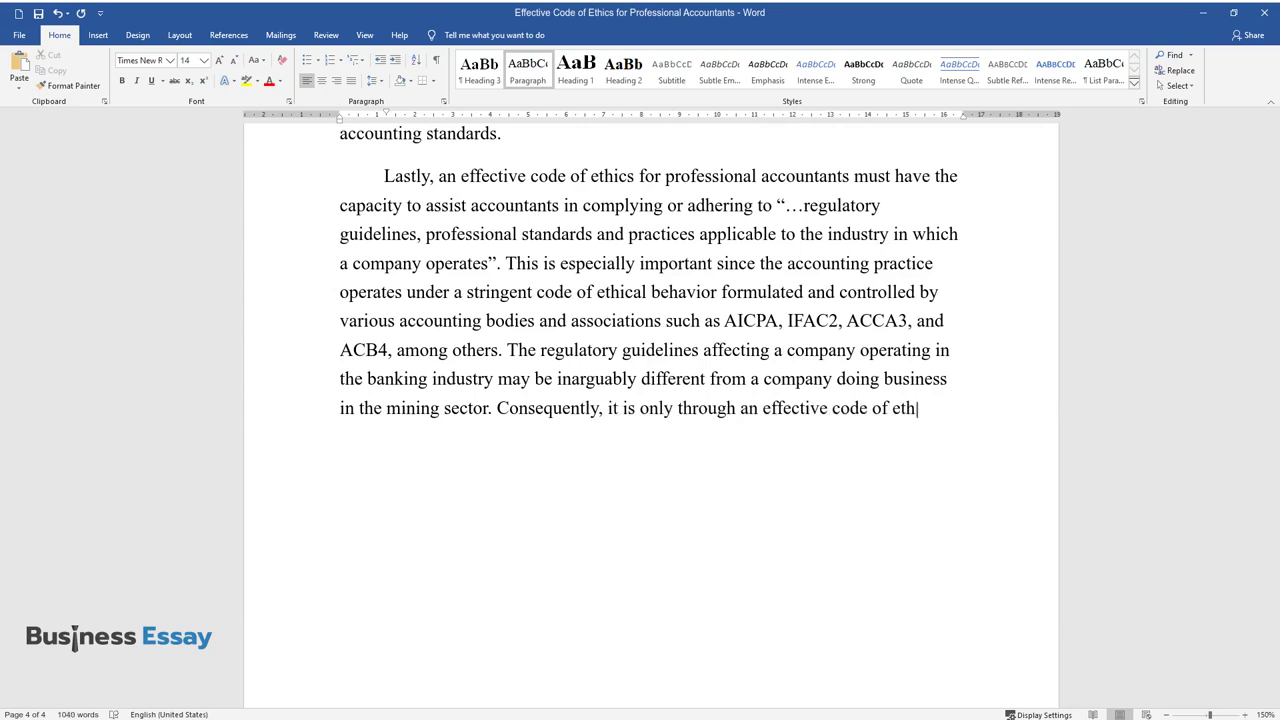
text(ics that accountants can be aided)
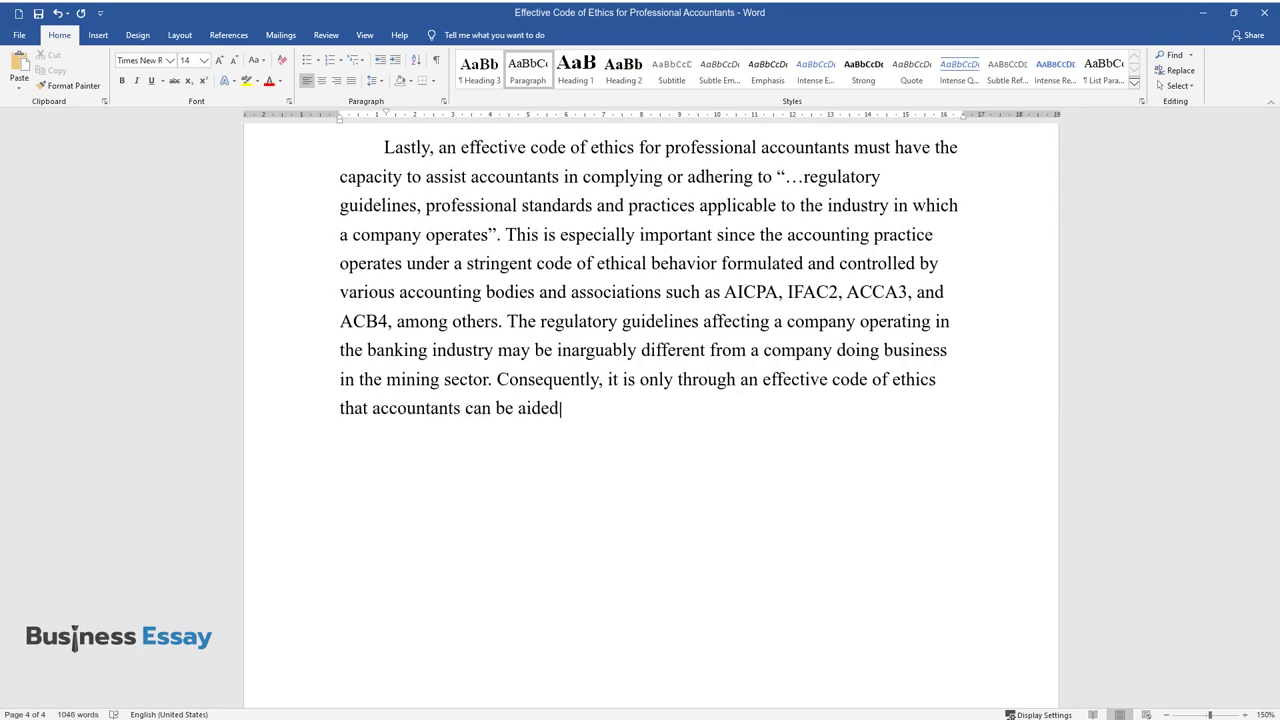
text( to adhere to regulatory guideline)
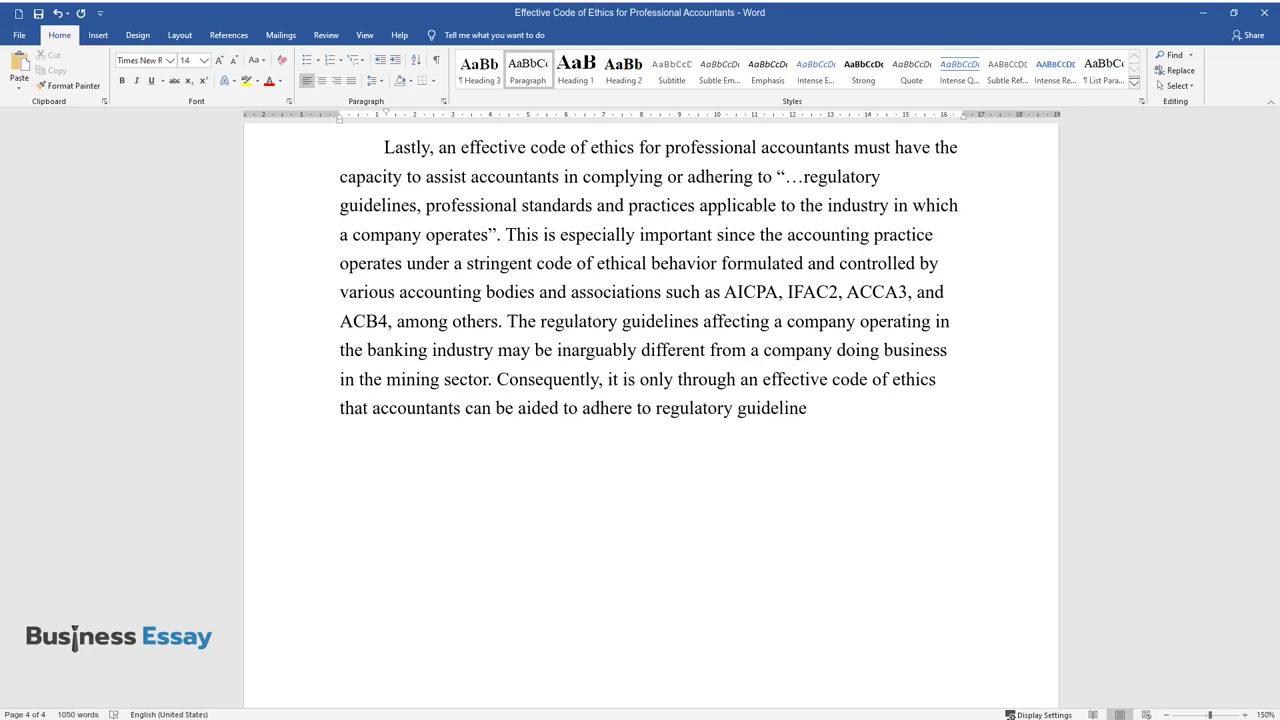
text(s and professional practices asso)
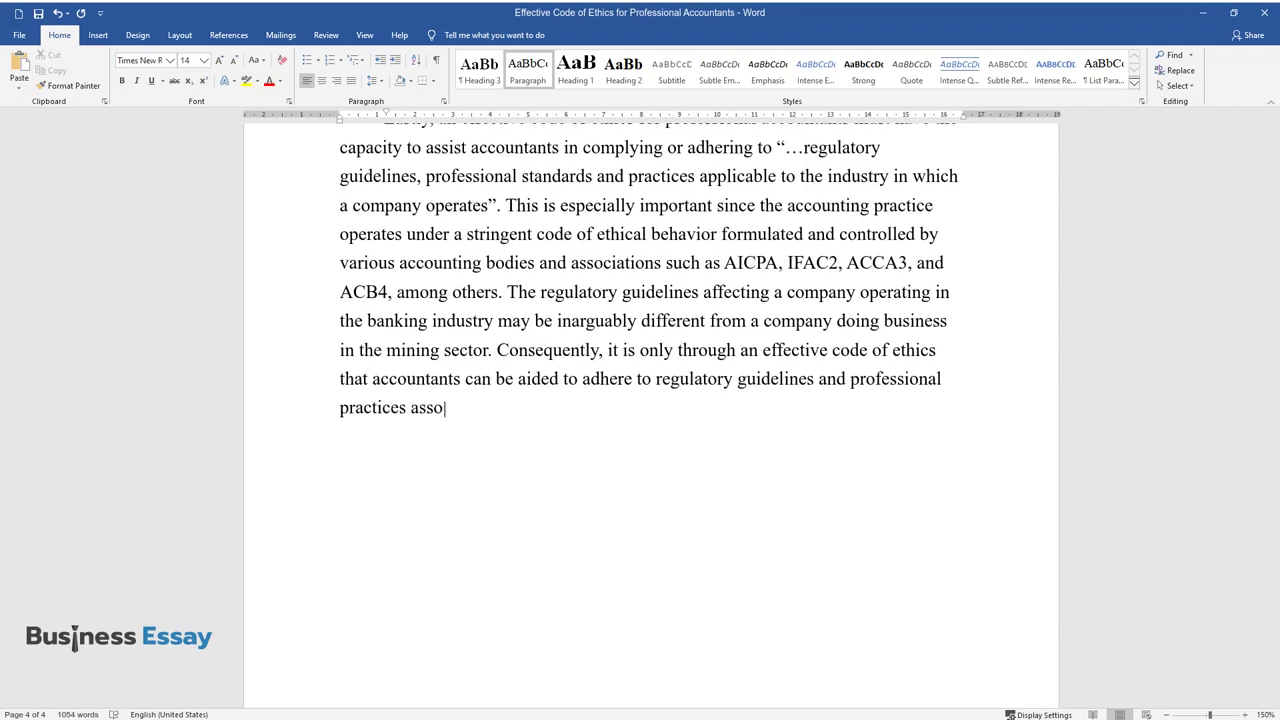
text(ciated with the two sectors.)
key(Return)
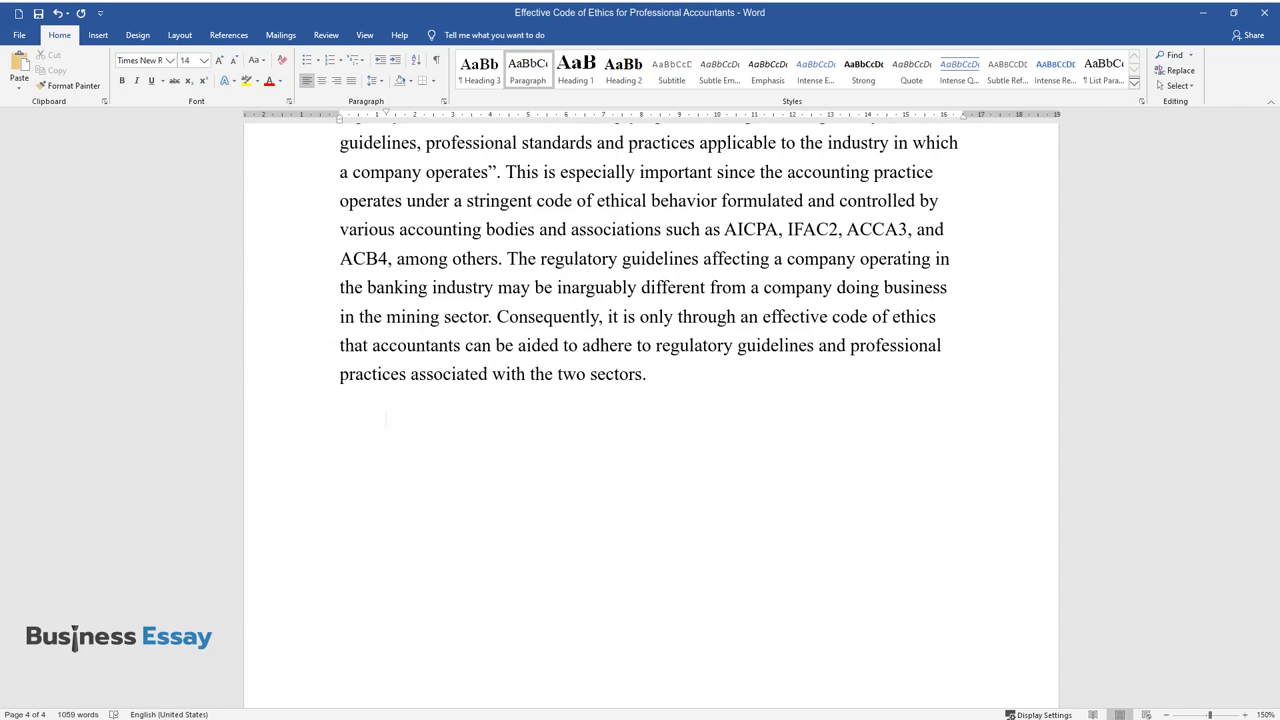
Step: Type the conclusion from 'From the above discussion' to 'the rest will routinely follow.'
text(From the above discus)
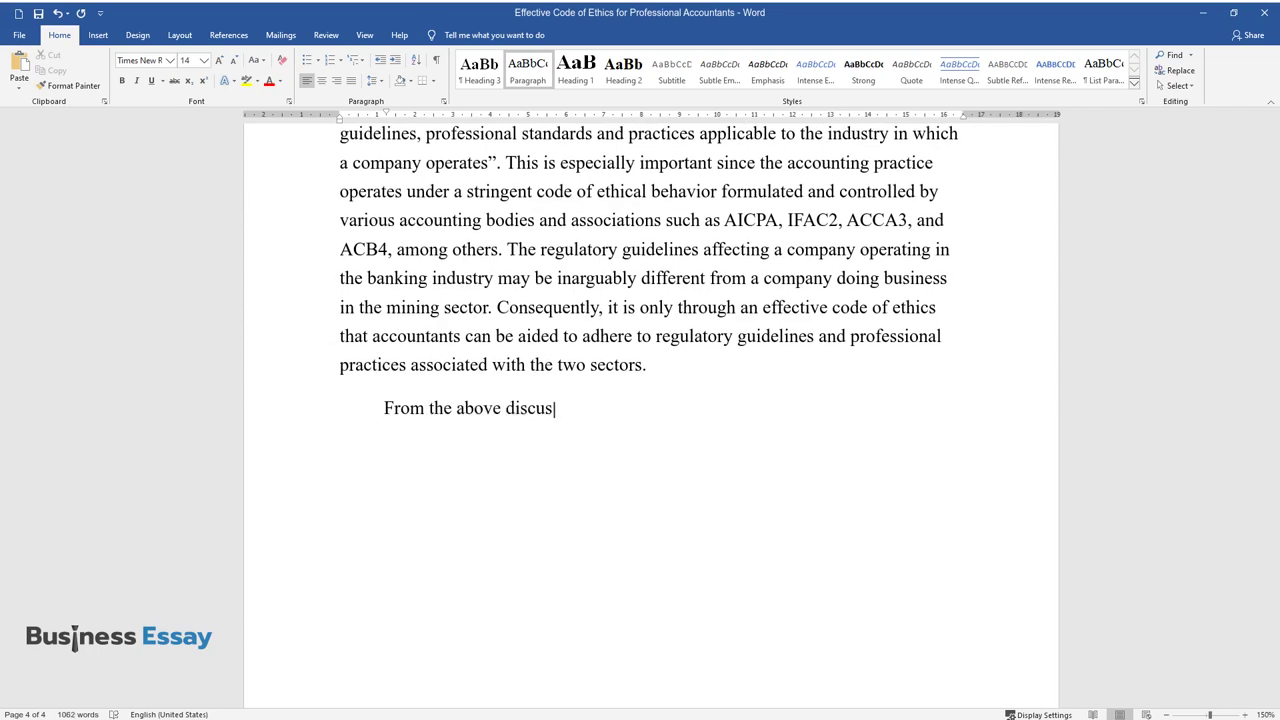
text(sion, it is clear that an effective)
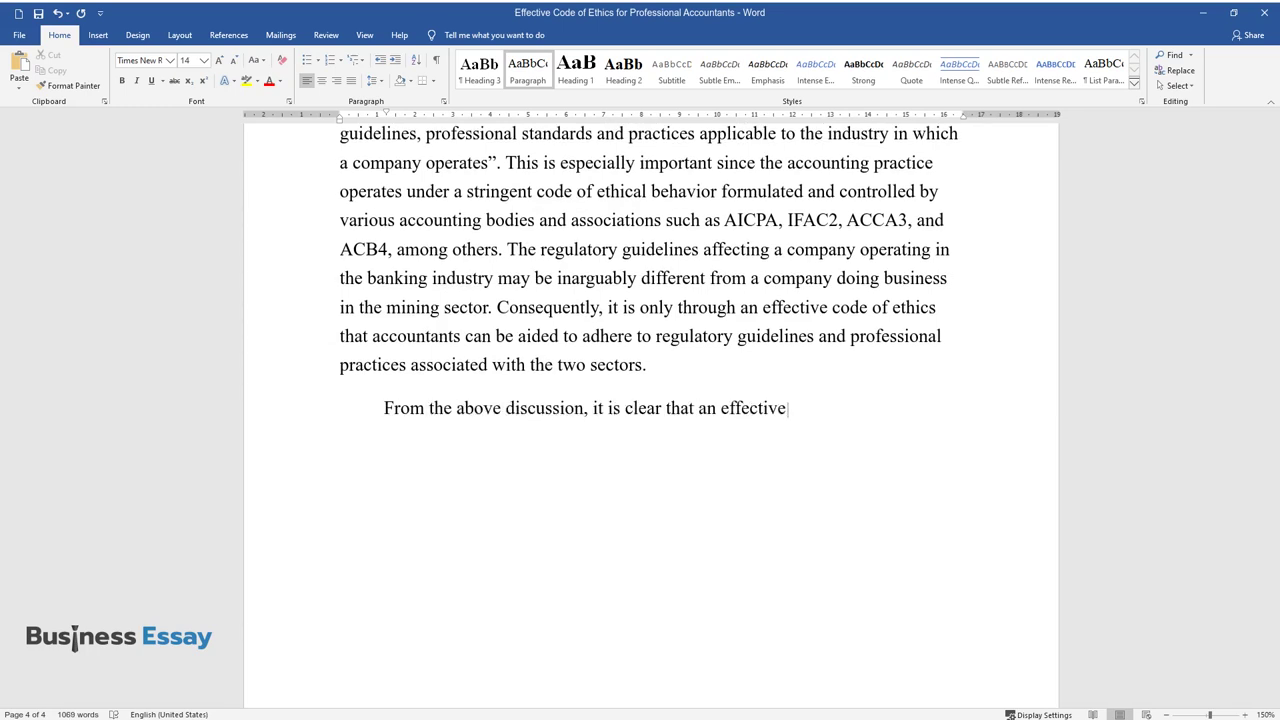
text( code of ethics must be laid on a fi)
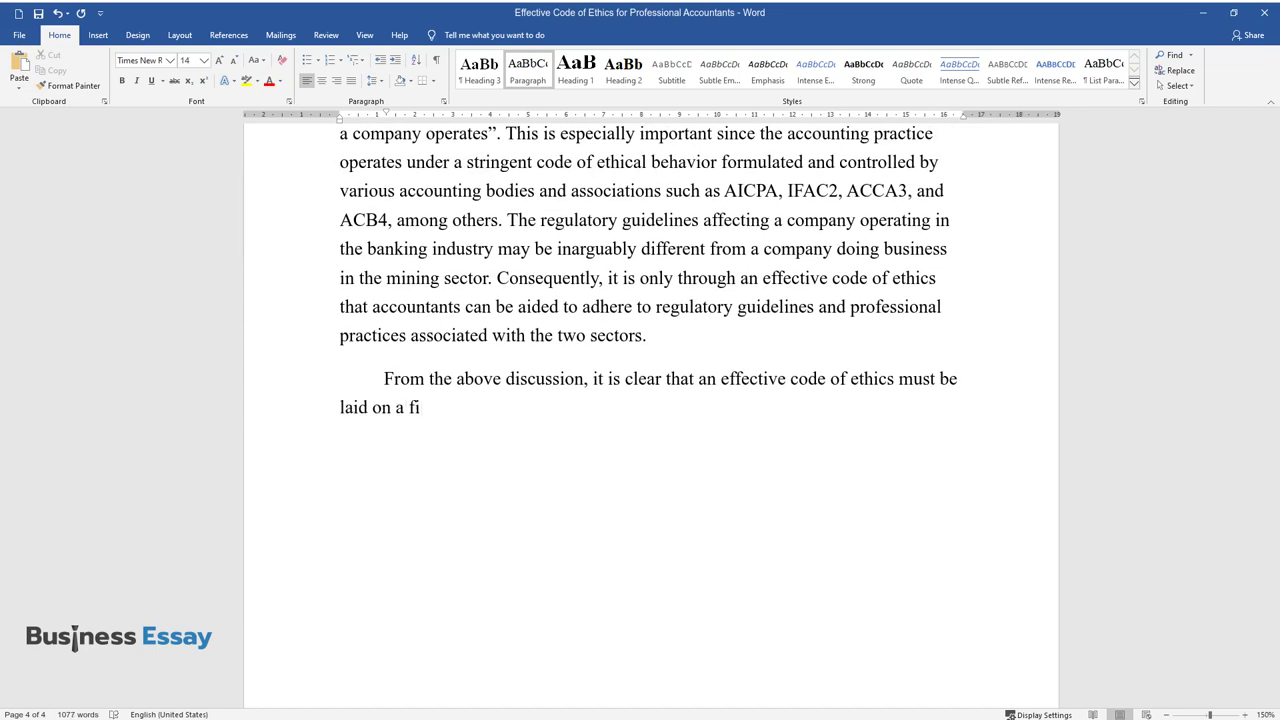
text(rm foundation of principles rather t)
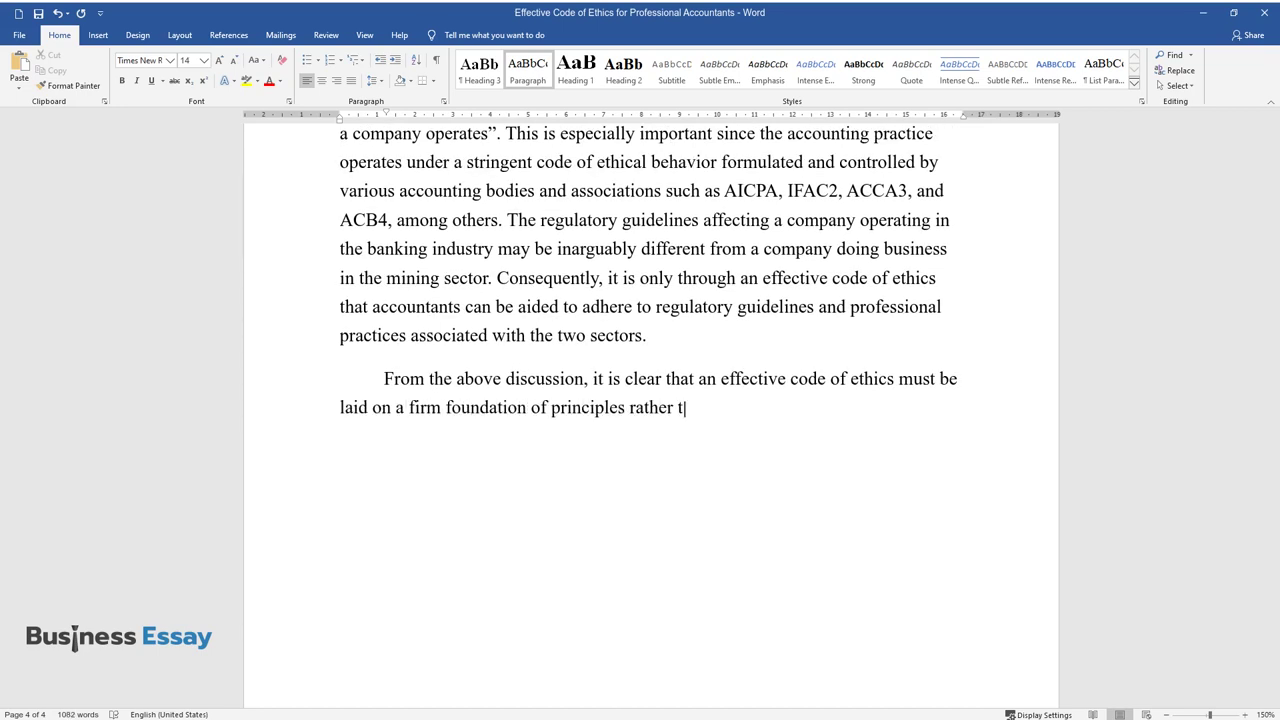
text(han rules. Indeed, according to Dus)
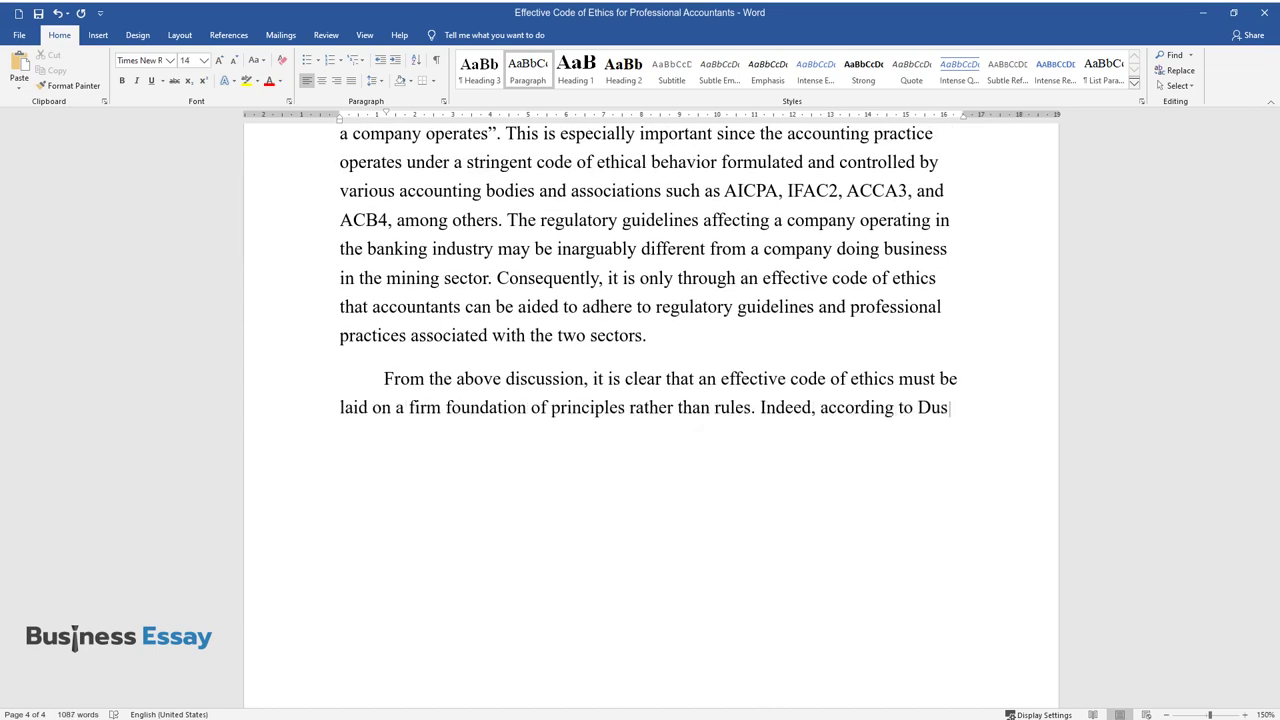
text(ka & Duska, principles such as indep)
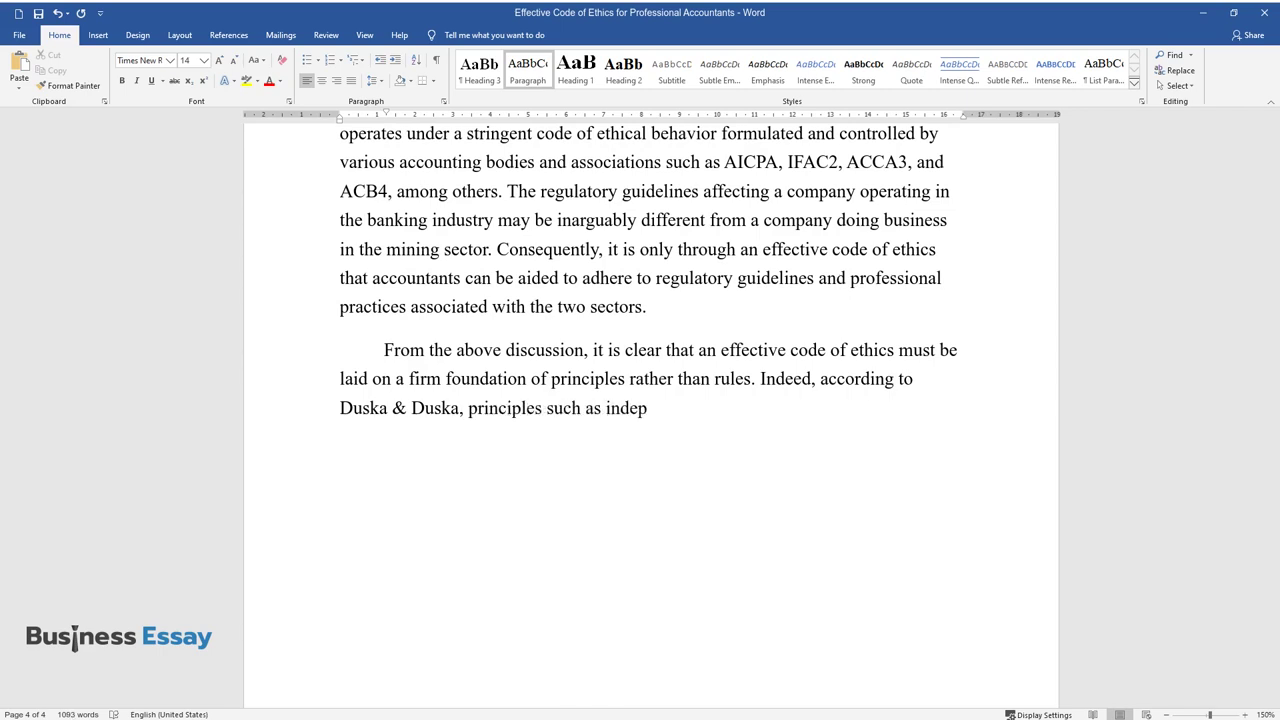
text(endence, objectivity, competence, a)
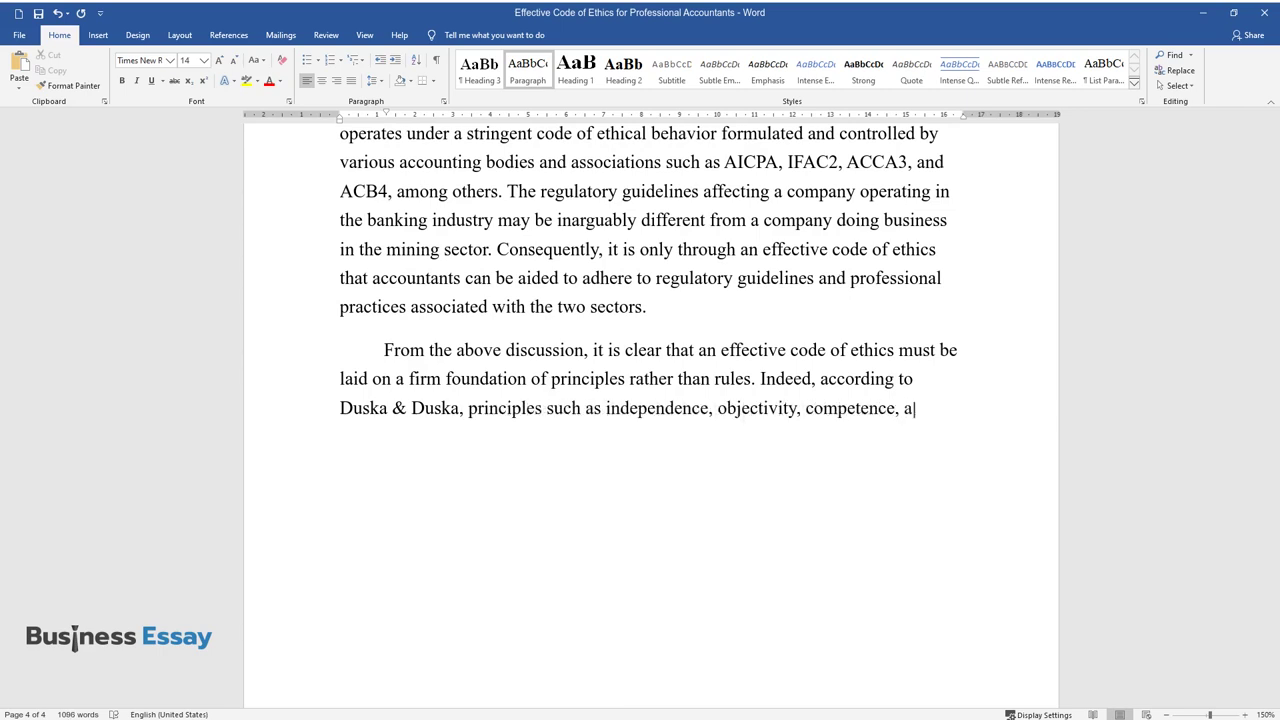
text(nd professionalism form the groundwor)
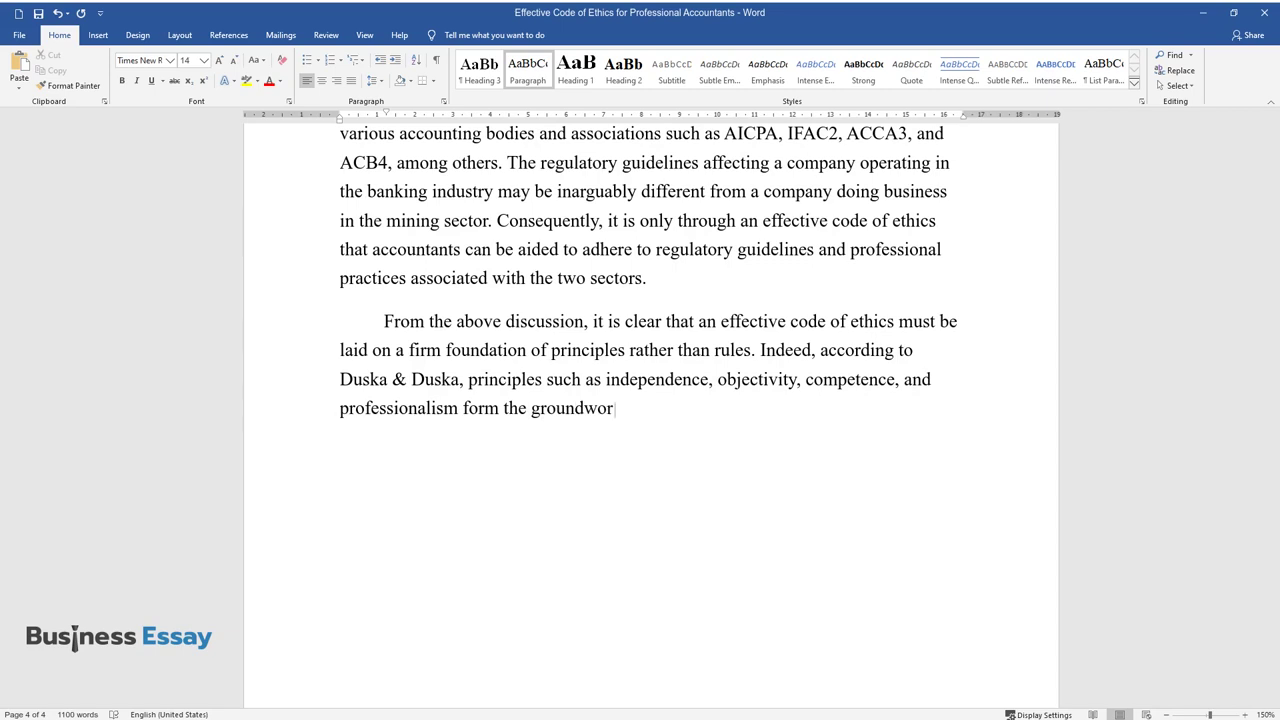
text(k for other ingredients and facets )
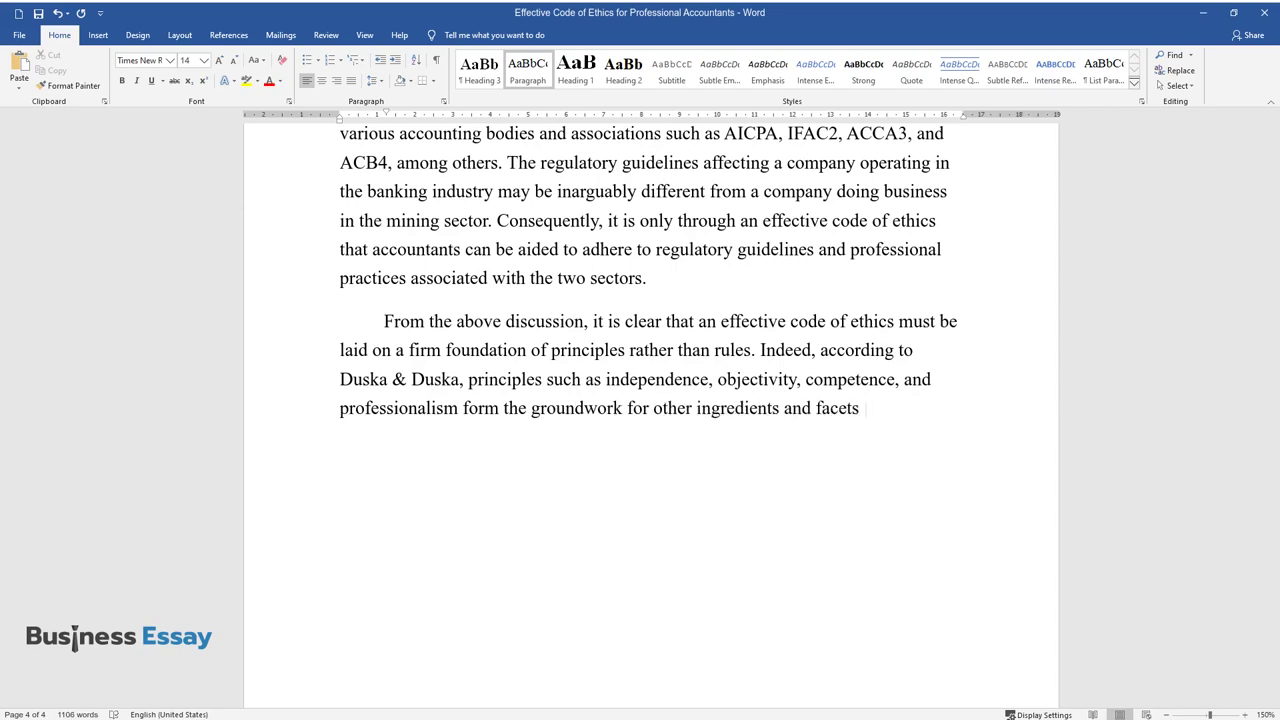
text(of an effective code of ethics for p)
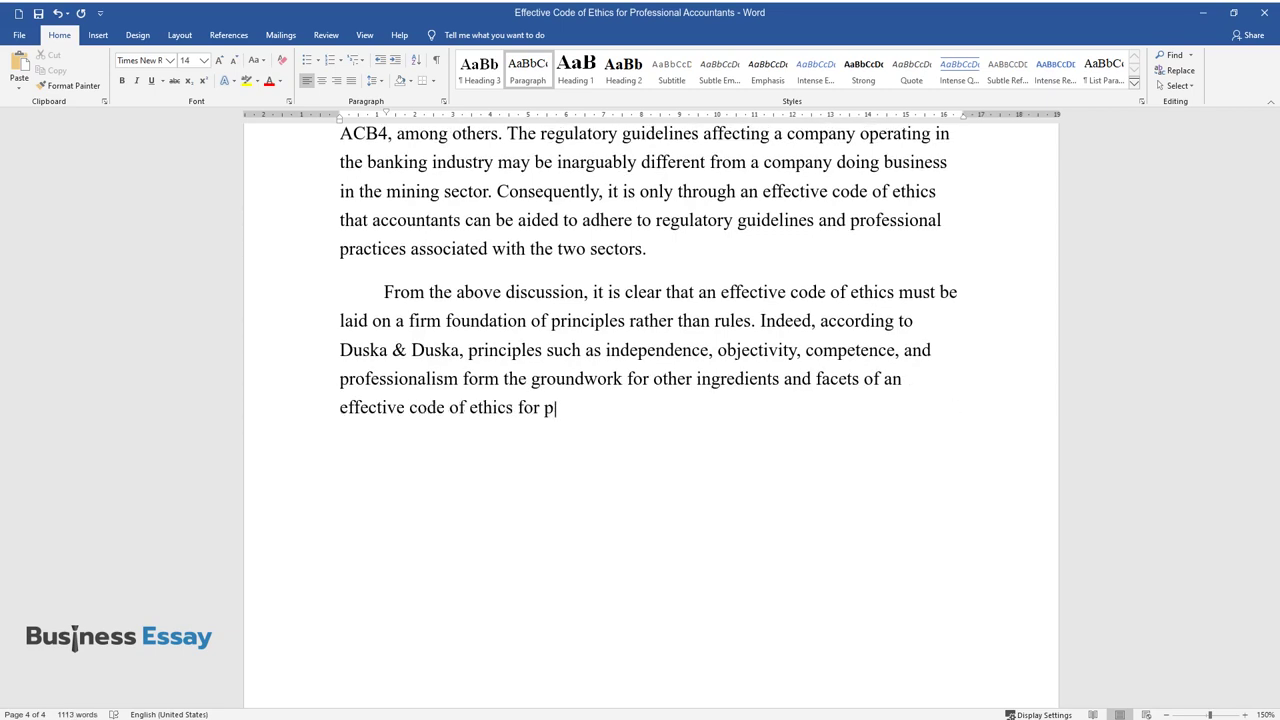
text(rofessional accountants such as the )
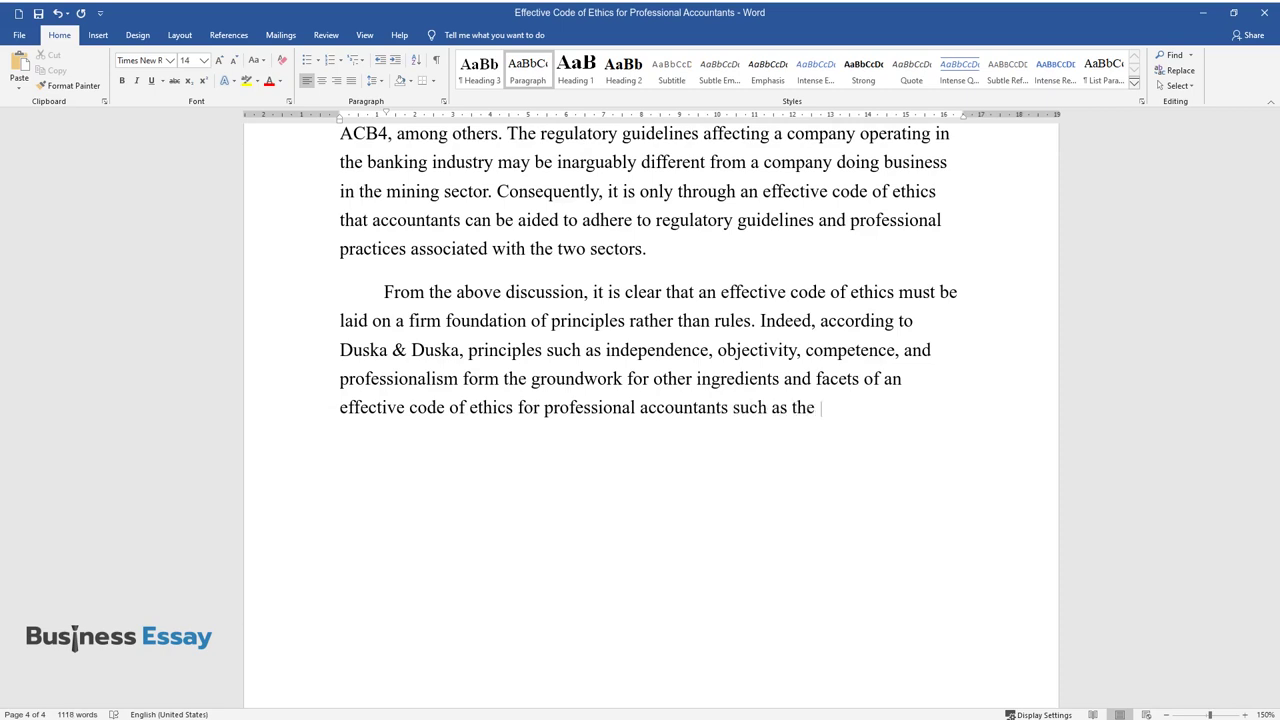
text(ones mentioned above. The onus ther)
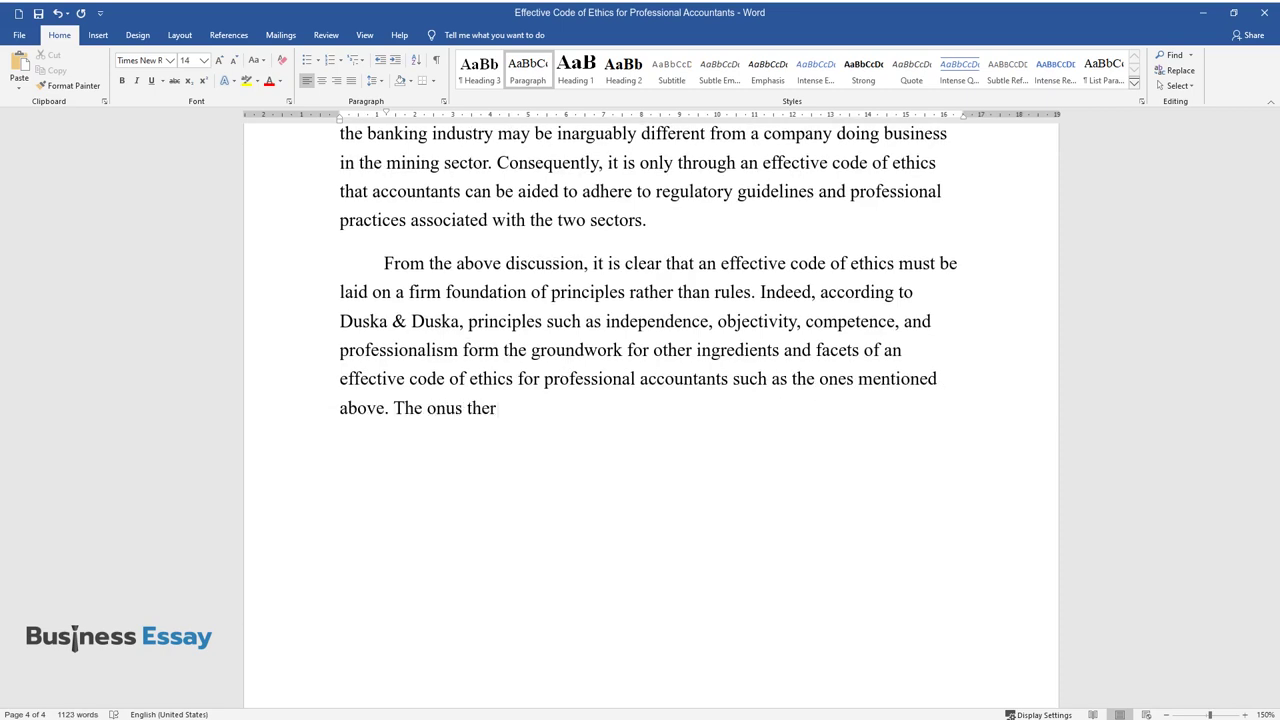
text(efore lies in developing mechanisms )
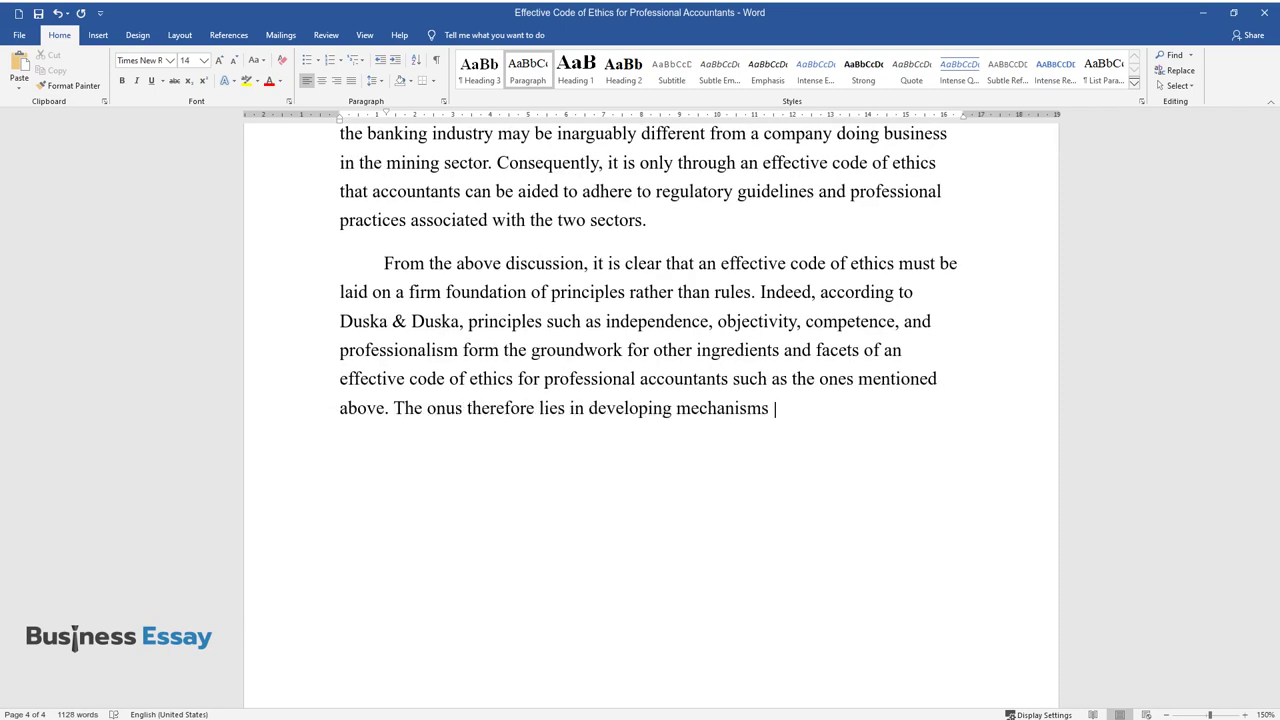
text(that will facilitate a firm foundati)
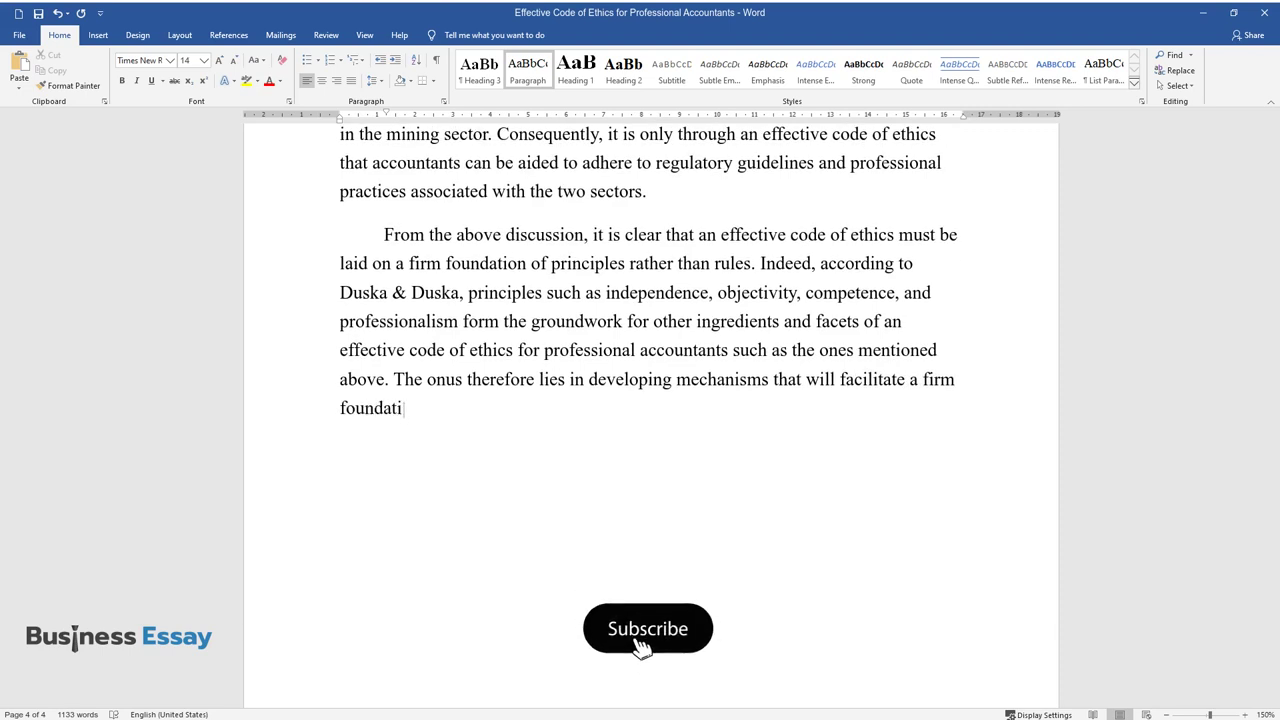
text(on and entrenchment of the principle)
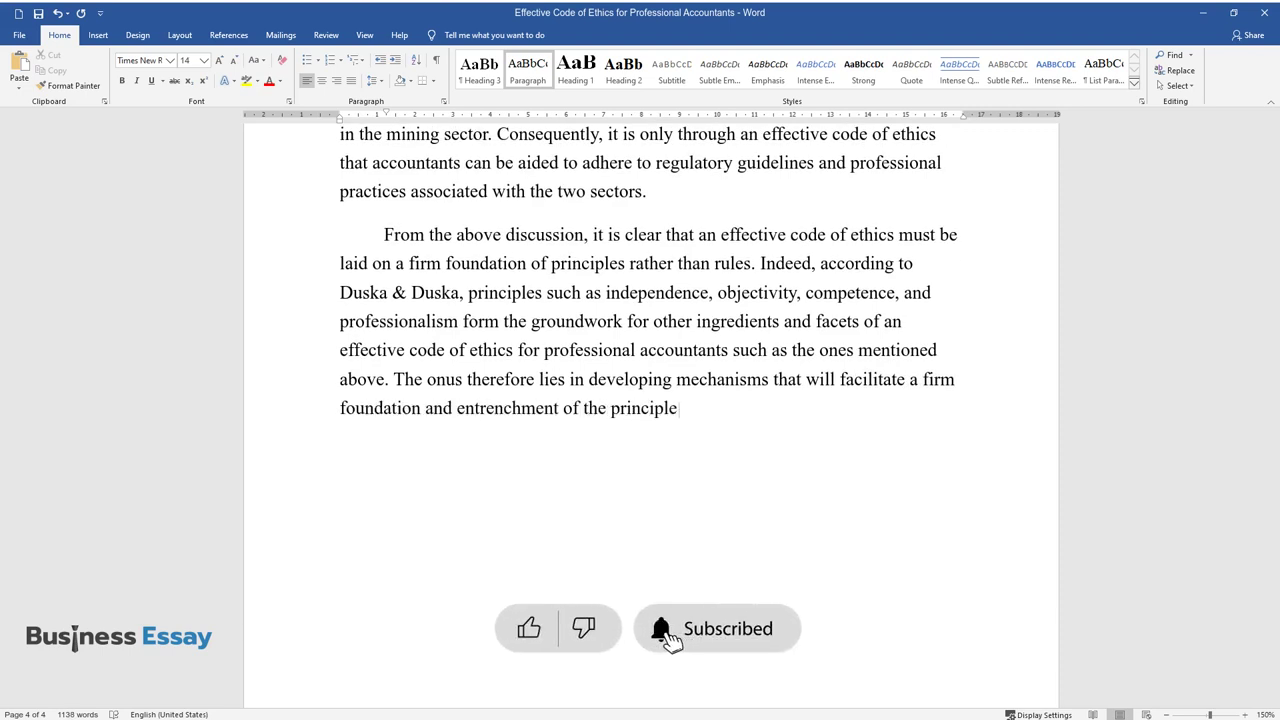
text(s into the code of ethics and the rest will routinely)
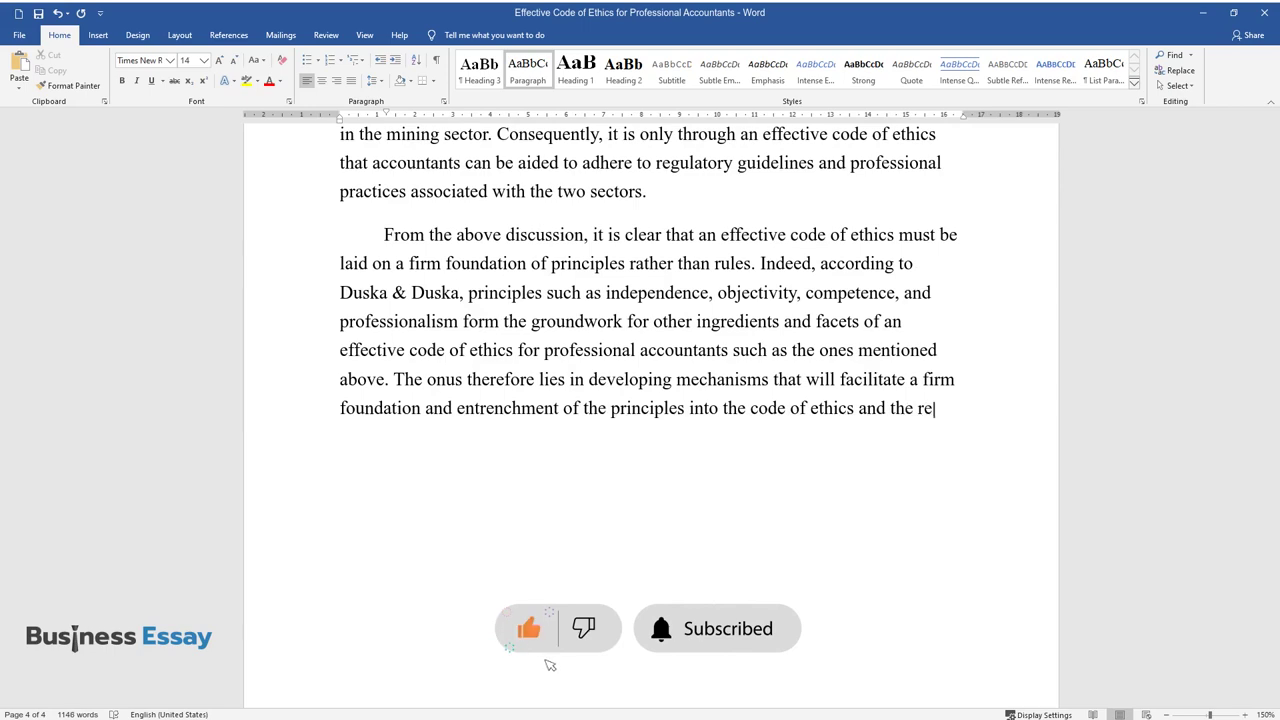